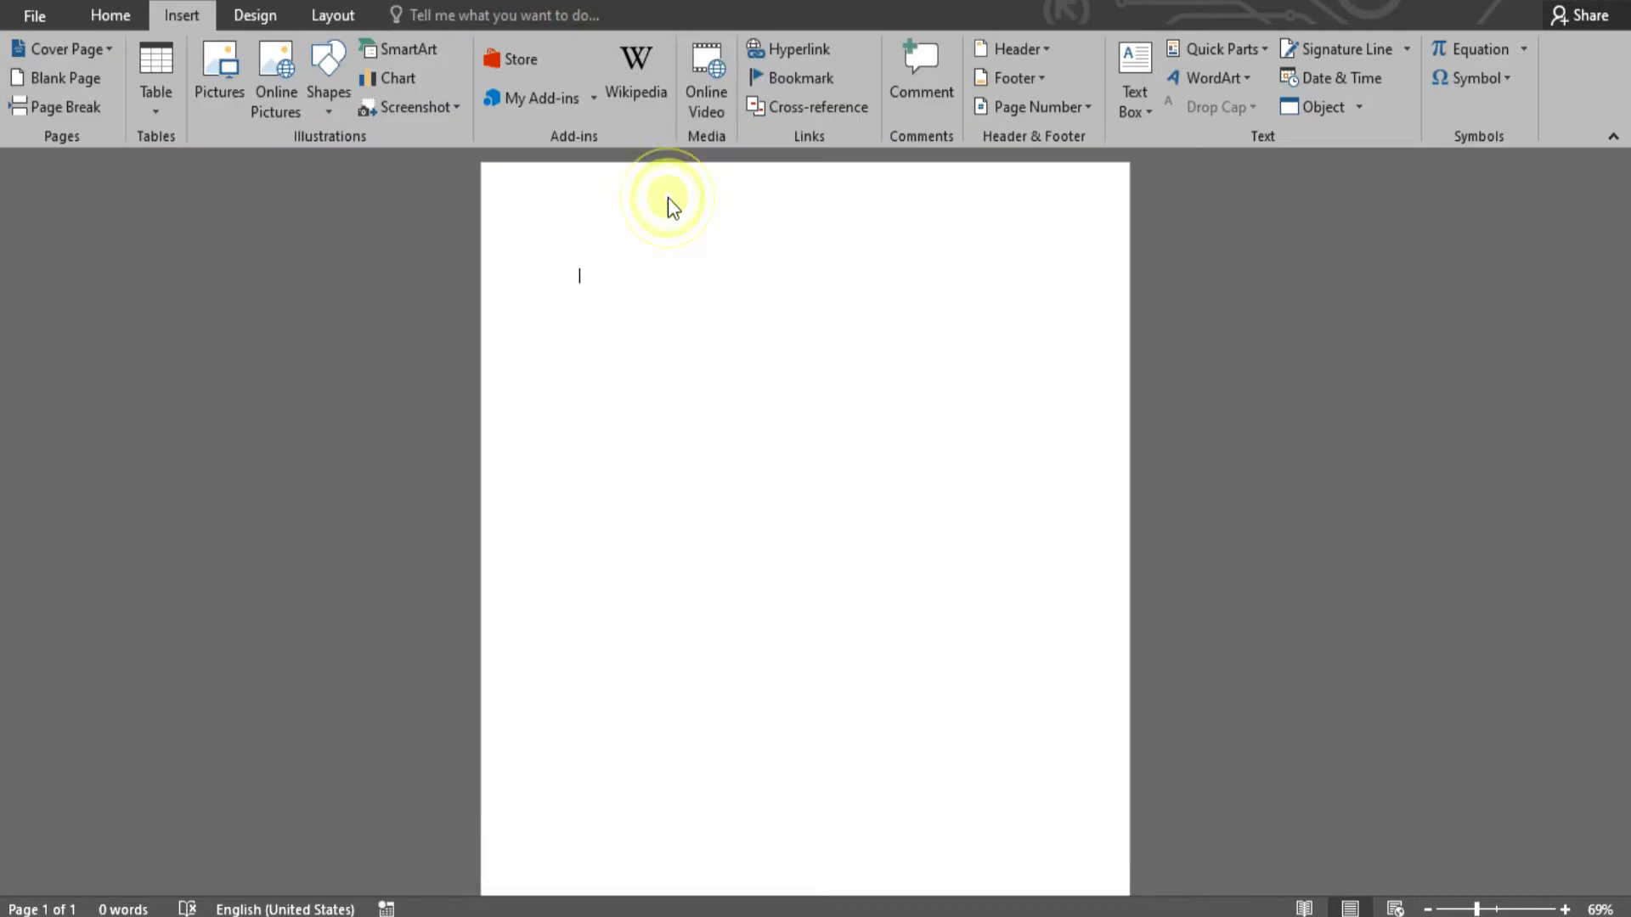
- Float the hiker photo in front of text and enlarge it across the top of the page
{"action": "left_click", "coordinate": [1114, 93]}
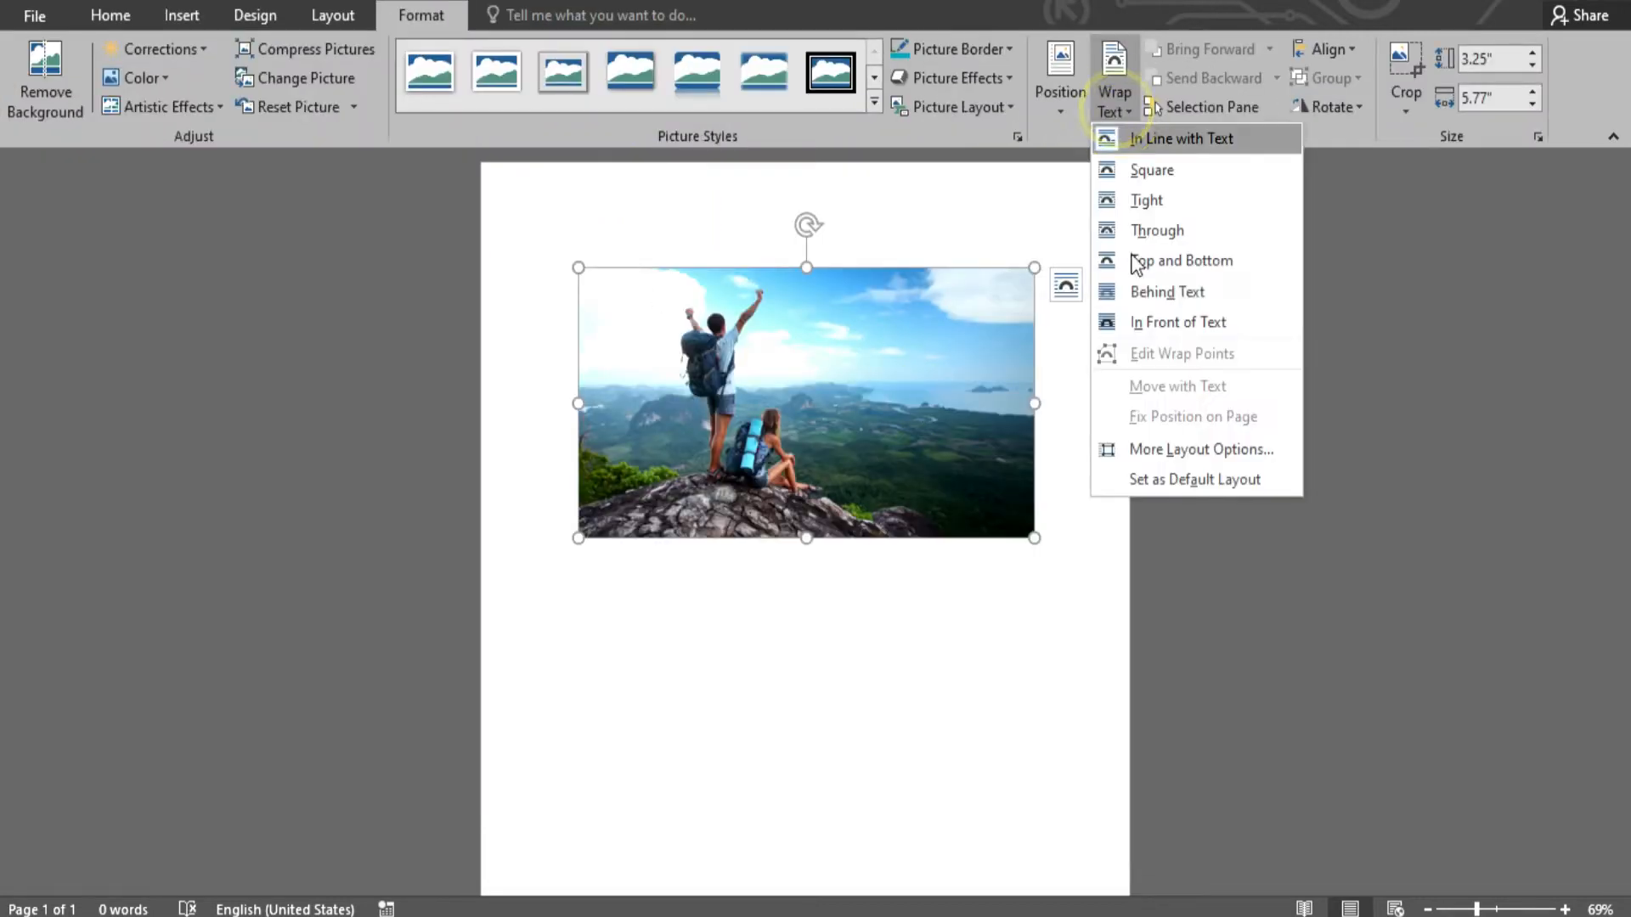
{"action": "left_click", "coordinate": [1176, 323]}
{"action": "left_click_drag", "start_coordinate": [930, 462], "coordinate": [844, 350]}
{"action": "left_click_drag", "start_coordinate": [925, 422], "coordinate": [1185, 638]}
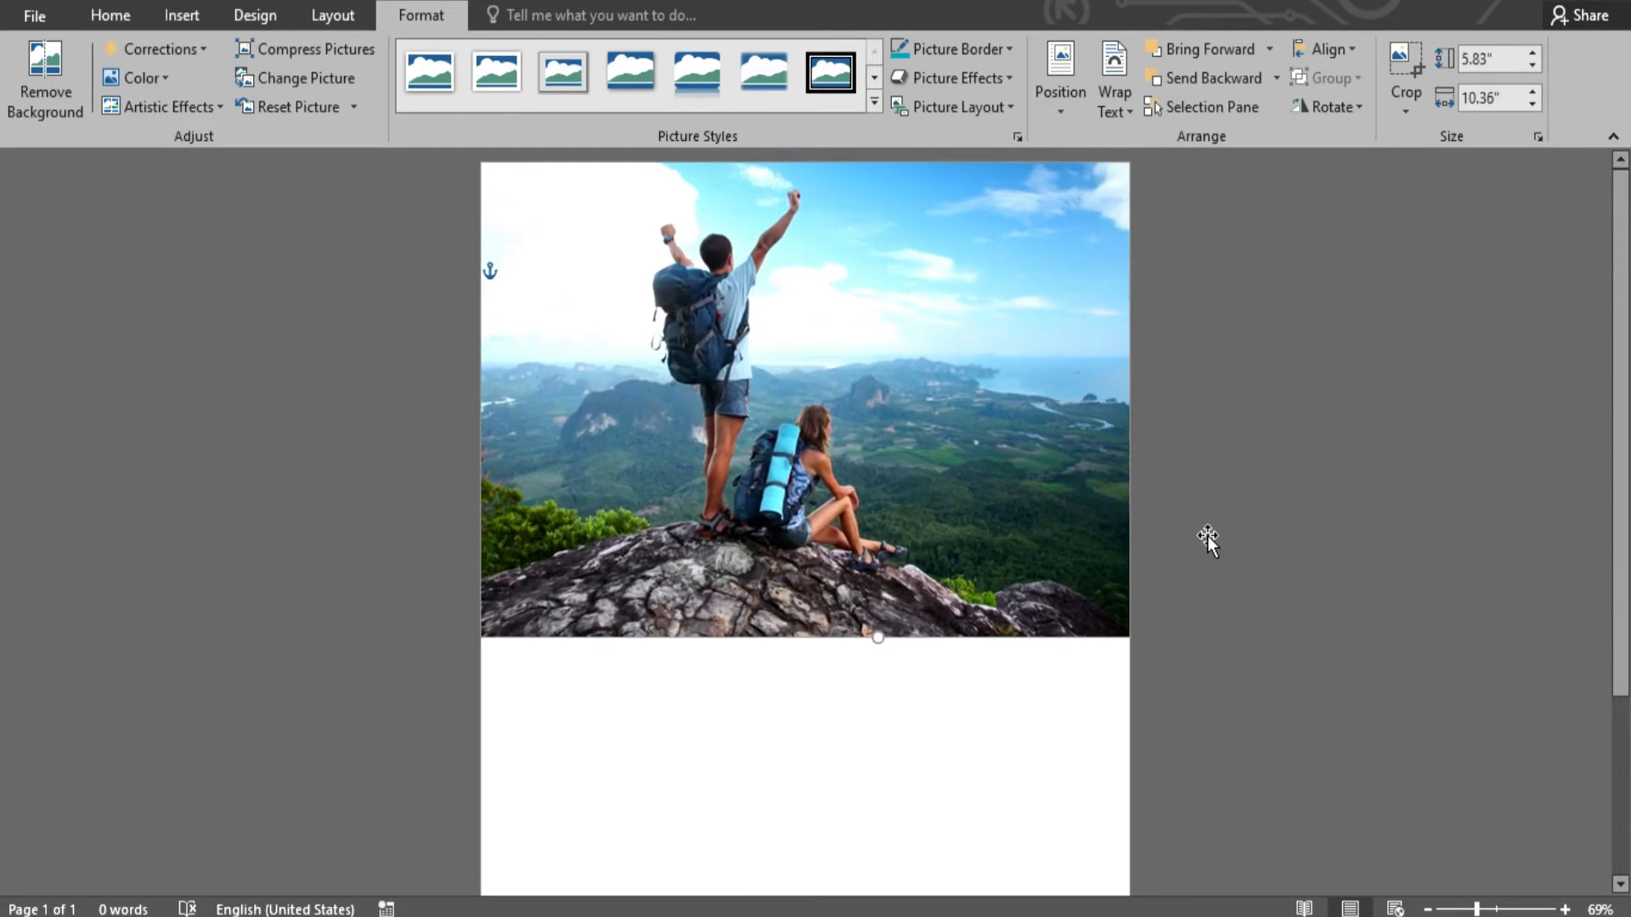
{"action": "left_click_drag", "start_coordinate": [1092, 486], "coordinate": [1093, 477]}
{"action": "left_click", "coordinate": [1252, 654]}
- Darken the photo with a Corrections brightness preset
{"action": "left_click", "coordinate": [750, 510]}
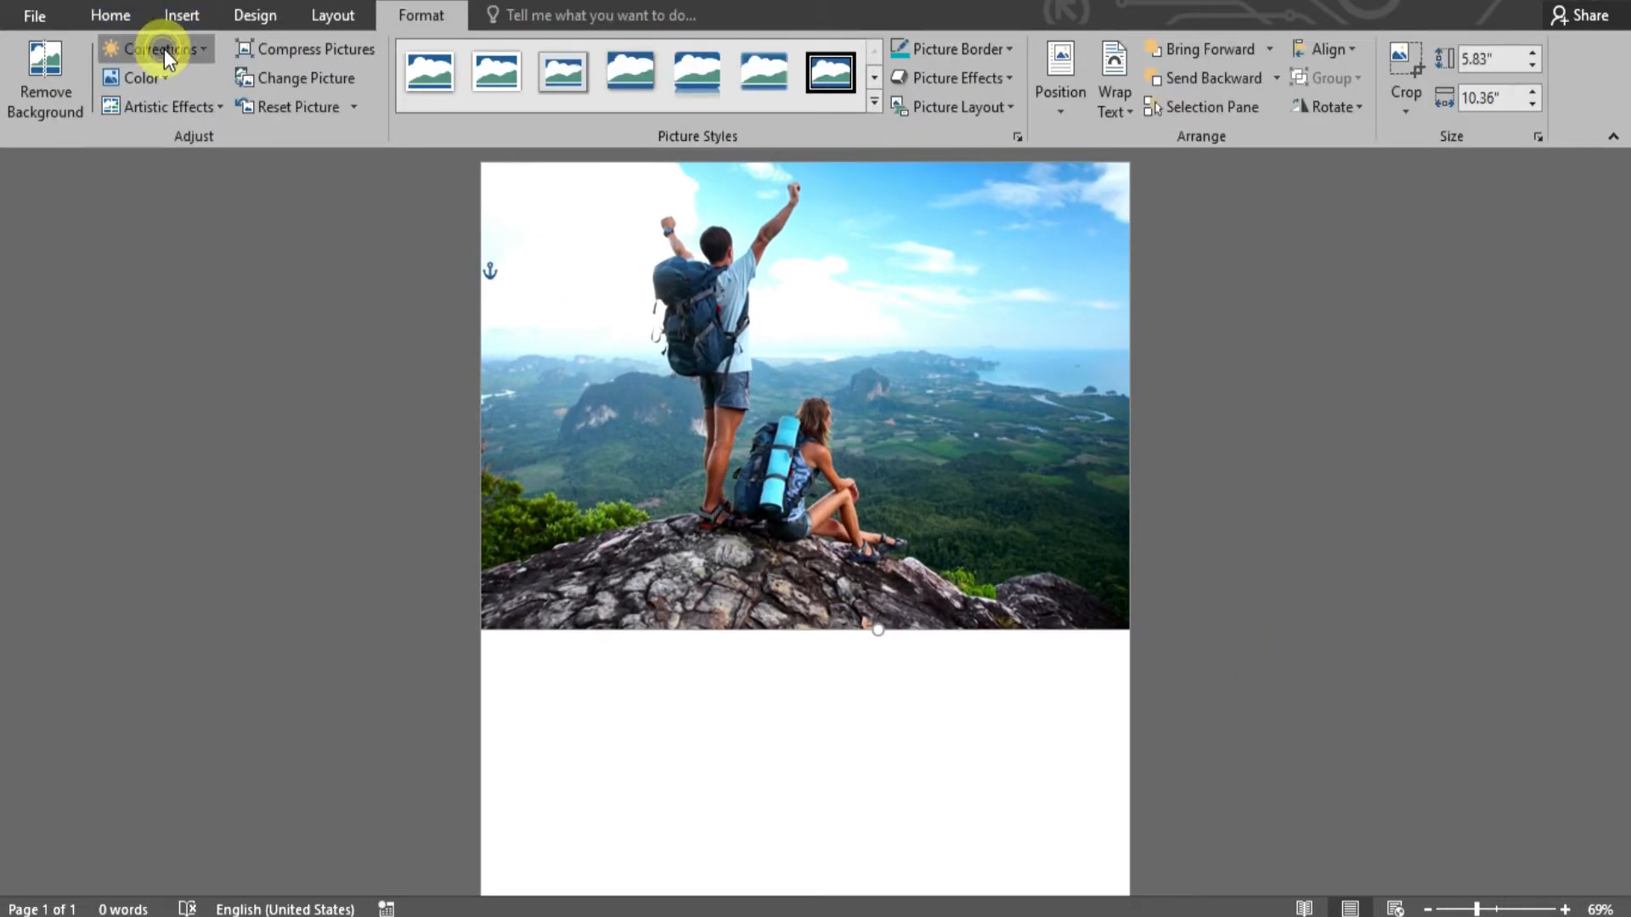
{"action": "left_click", "coordinate": [161, 49]}
{"action": "left_click", "coordinate": [160, 215]}
{"action": "scroll", "coordinate": [1215, 469], "scroll_direction": "down", "scroll_amount": 3}
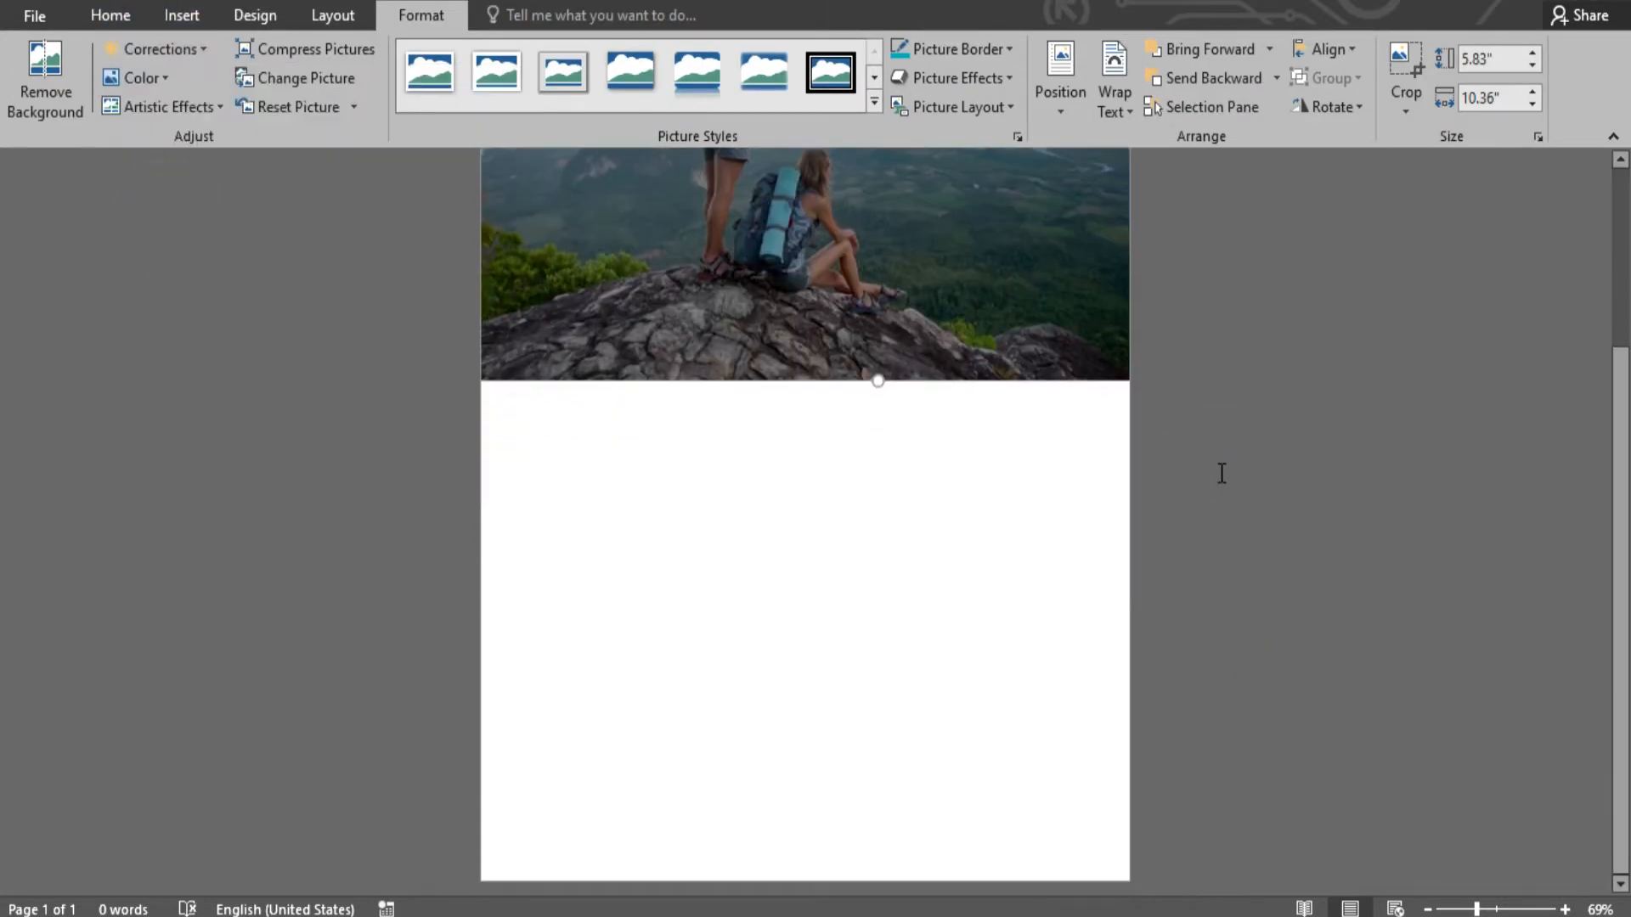
{"action": "left_click", "coordinate": [182, 15]}
{"action": "left_click", "coordinate": [328, 85]}
- Draw a rectangle below the photo and curve its top edge into an arch with Edit Points
{"action": "left_click", "coordinate": [390, 164]}
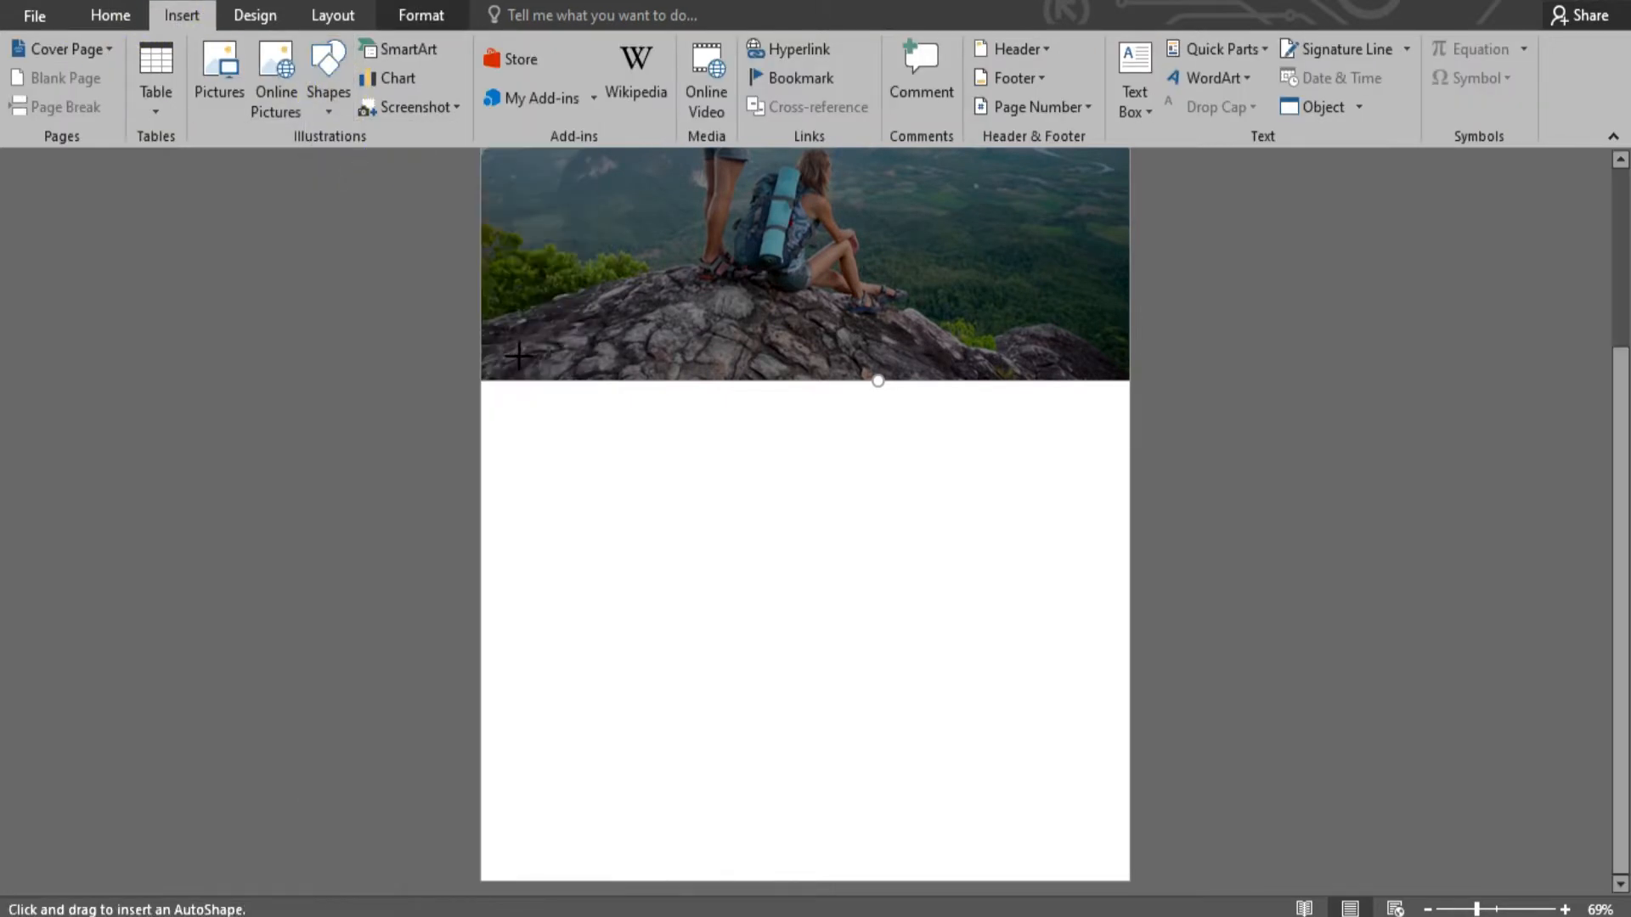
{"action": "mouse_move", "coordinate": [490, 371]}
{"action": "left_mouse_down"}
{"action": "mouse_move", "coordinate": [1048, 852]}
{"action": "mouse_move", "coordinate": [1103, 873]}
{"action": "left_mouse_up"}
{"action": "right_click", "coordinate": [932, 605]}
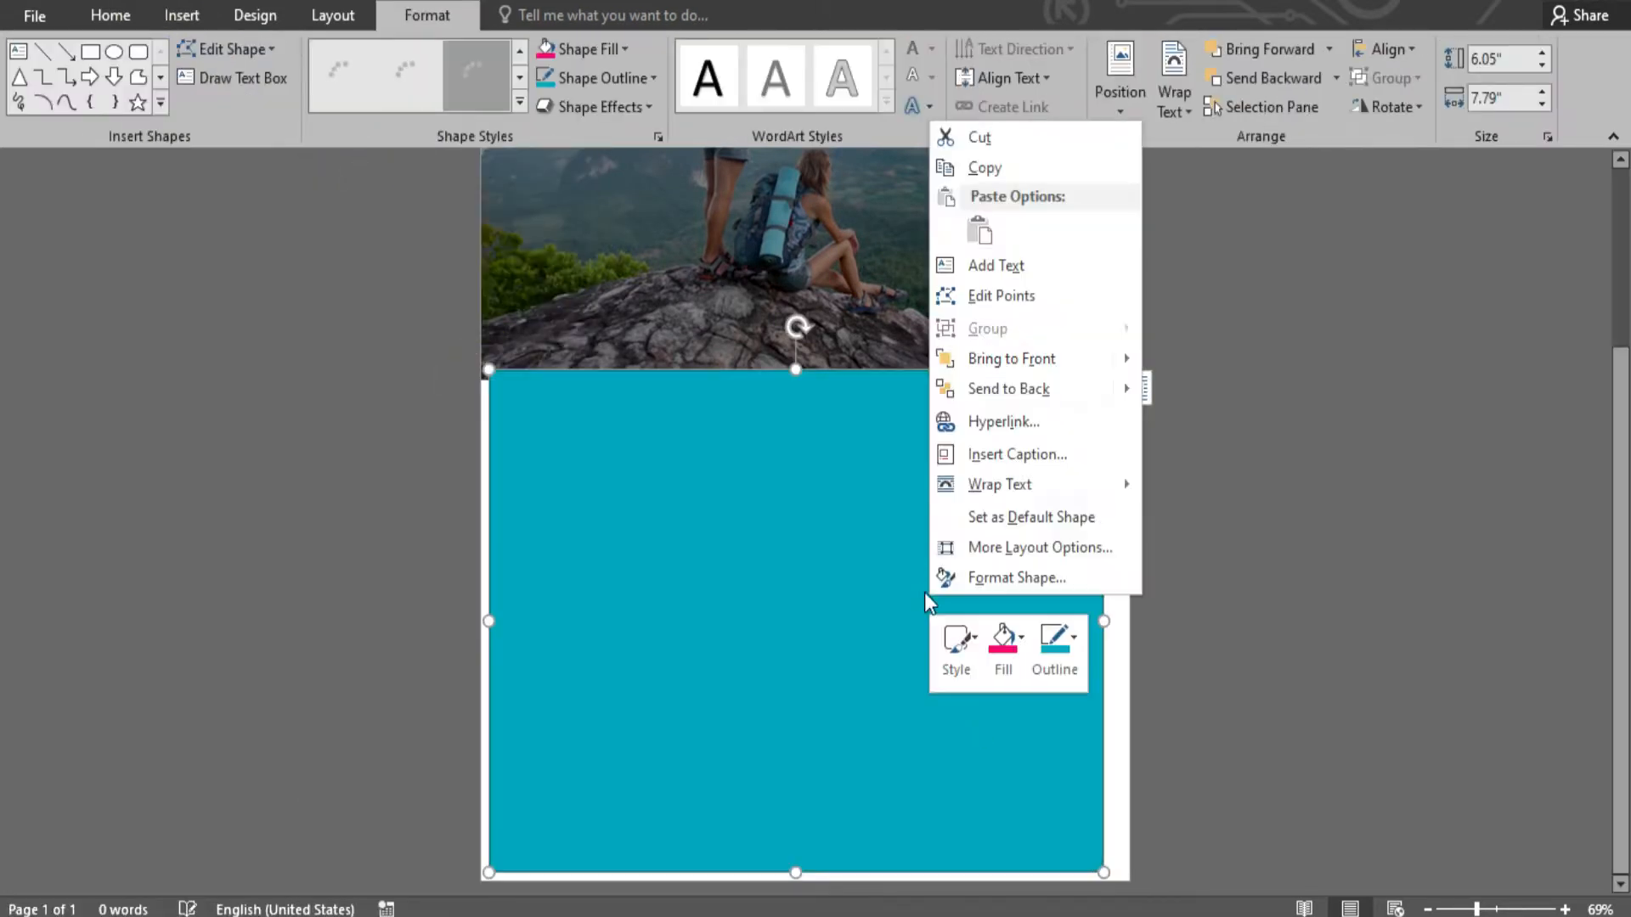
{"action": "left_click", "coordinate": [977, 296]}
{"action": "left_click_drag", "start_coordinate": [898, 372], "coordinate": [906, 229]}
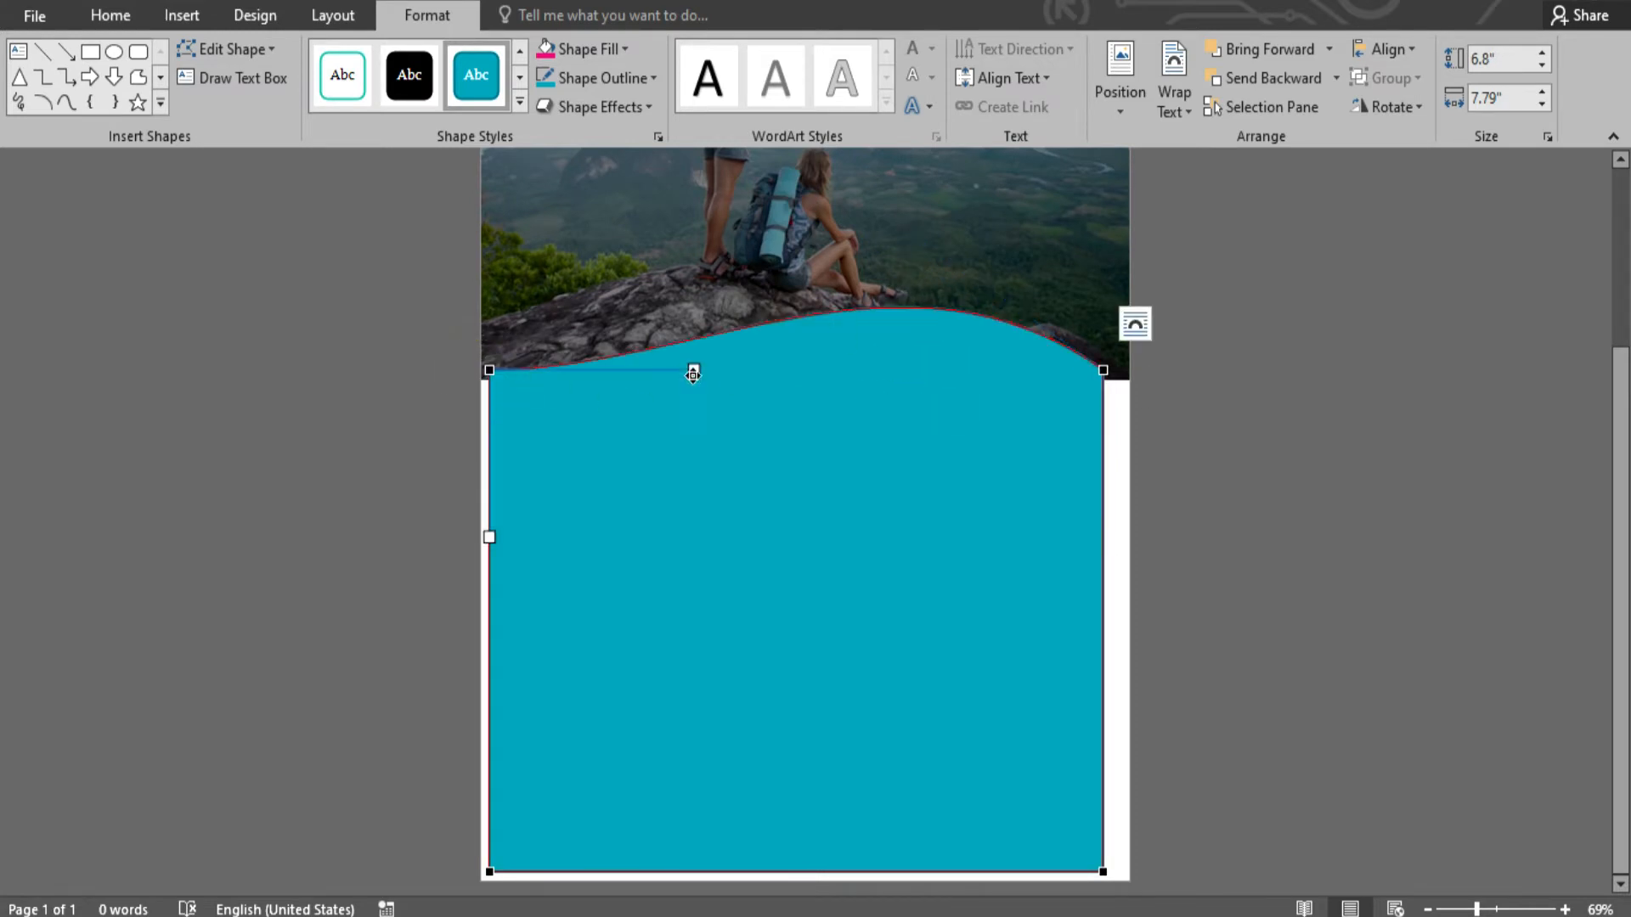
{"action": "left_click_drag", "start_coordinate": [693, 374], "coordinate": [644, 287]}
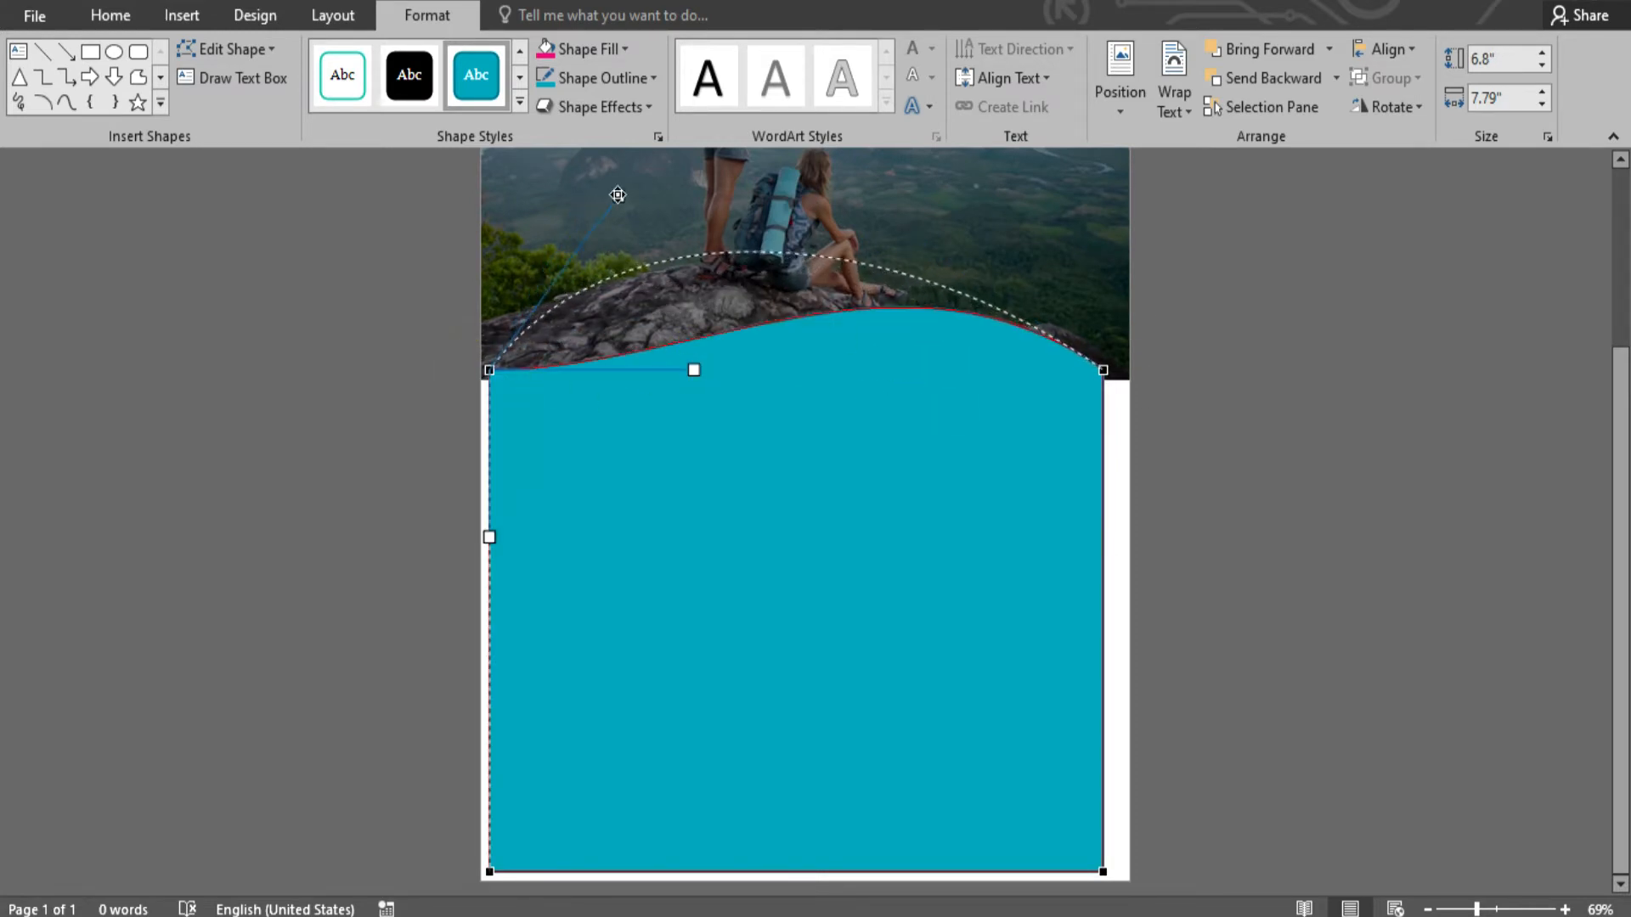
{"action": "left_click_drag", "start_coordinate": [618, 195], "coordinate": [618, 193]}
- Move and stretch the arched shape to cover the lower page
{"action": "left_click_drag", "start_coordinate": [915, 453], "coordinate": [884, 459]}
{"action": "left_click_drag", "start_coordinate": [1075, 880], "coordinate": [1137, 897]}
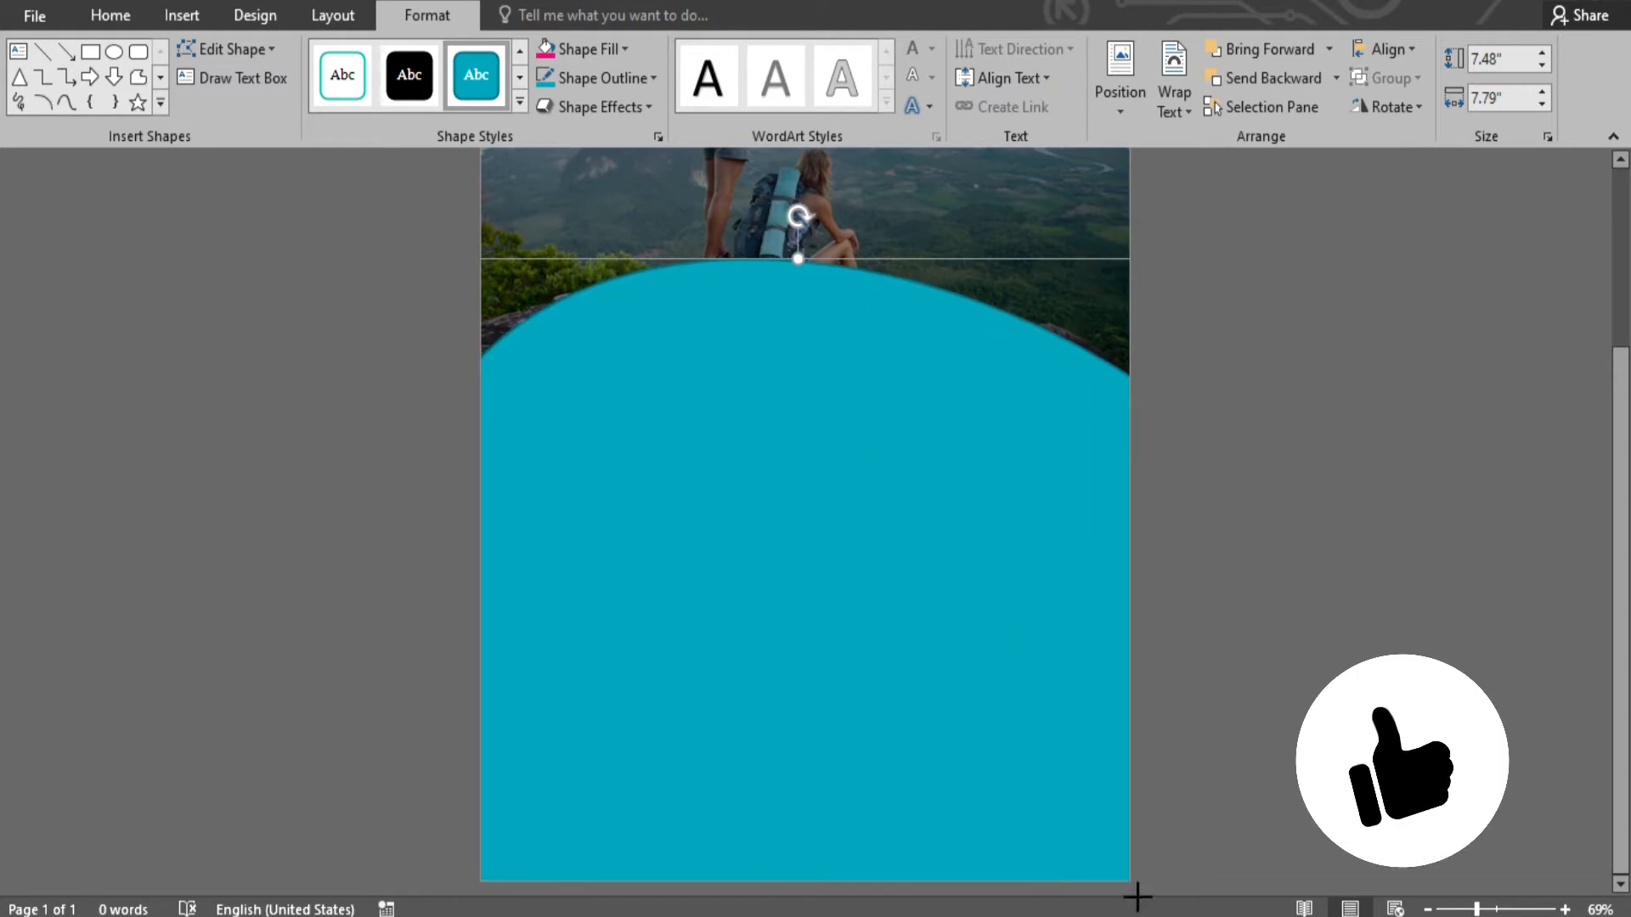
{"action": "left_click", "coordinate": [895, 654]}
{"action": "left_click", "coordinate": [1204, 547]}
{"action": "scroll", "coordinate": [1204, 547], "scroll_direction": "up", "scroll_amount": 4}
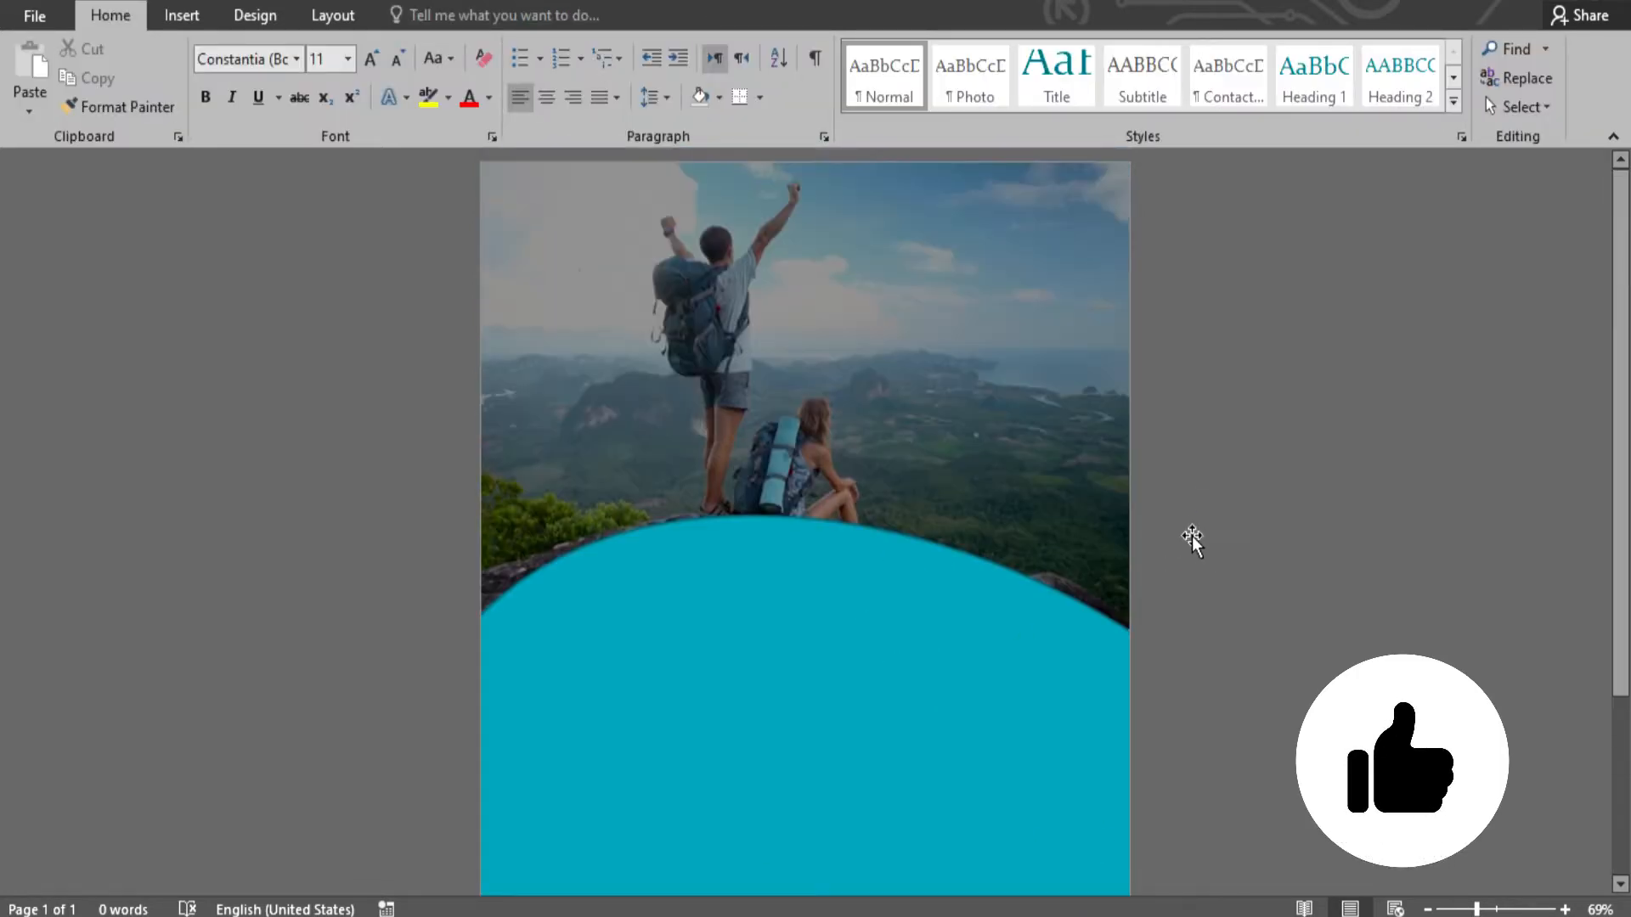
{"action": "scroll", "coordinate": [976, 652], "scroll_direction": "down", "scroll_amount": 3}
- Fill the arched panel light green and give it a white outline
{"action": "left_click", "coordinate": [932, 586]}
{"action": "left_click", "coordinate": [426, 14]}
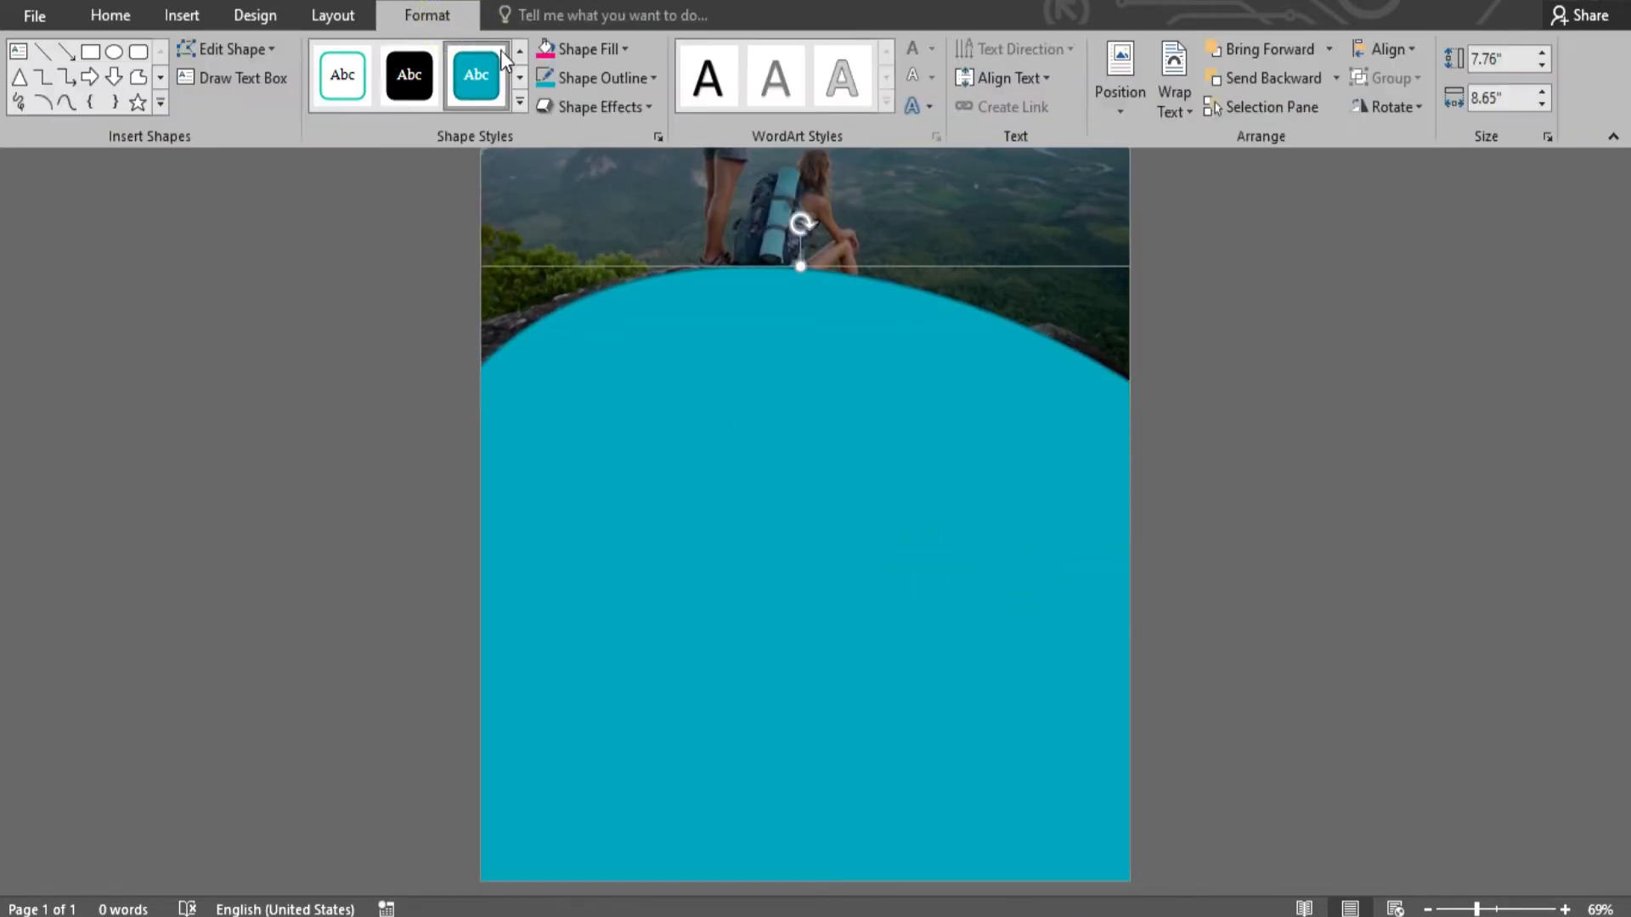
{"action": "left_click", "coordinate": [603, 48]}
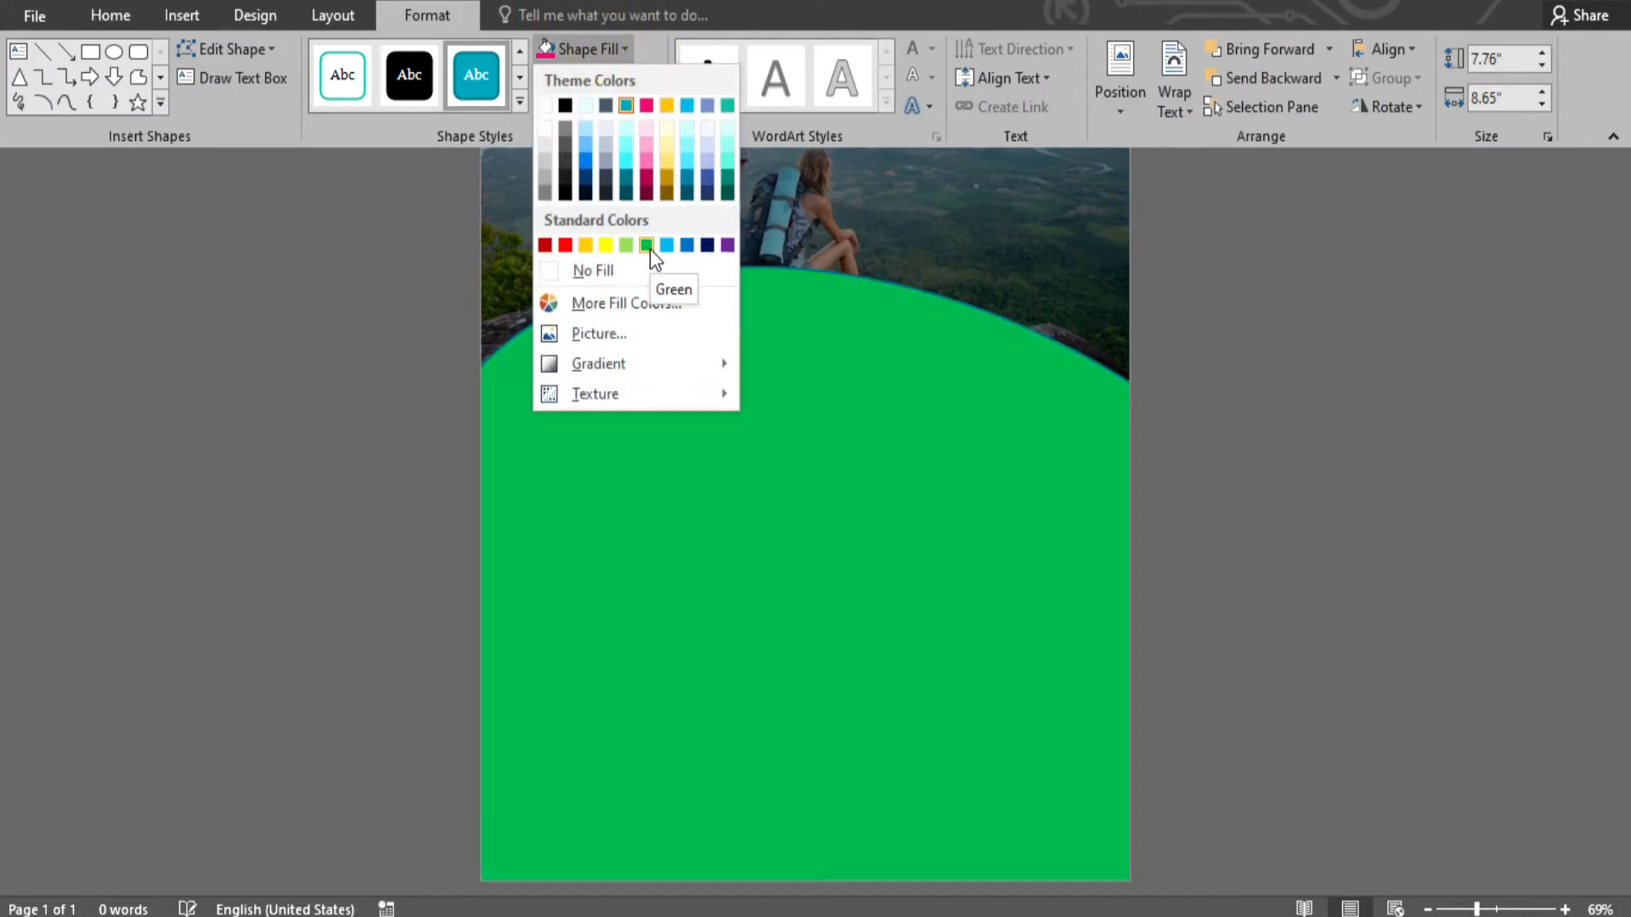
{"action": "left_click", "coordinate": [627, 246]}
{"action": "left_click", "coordinate": [594, 77]}
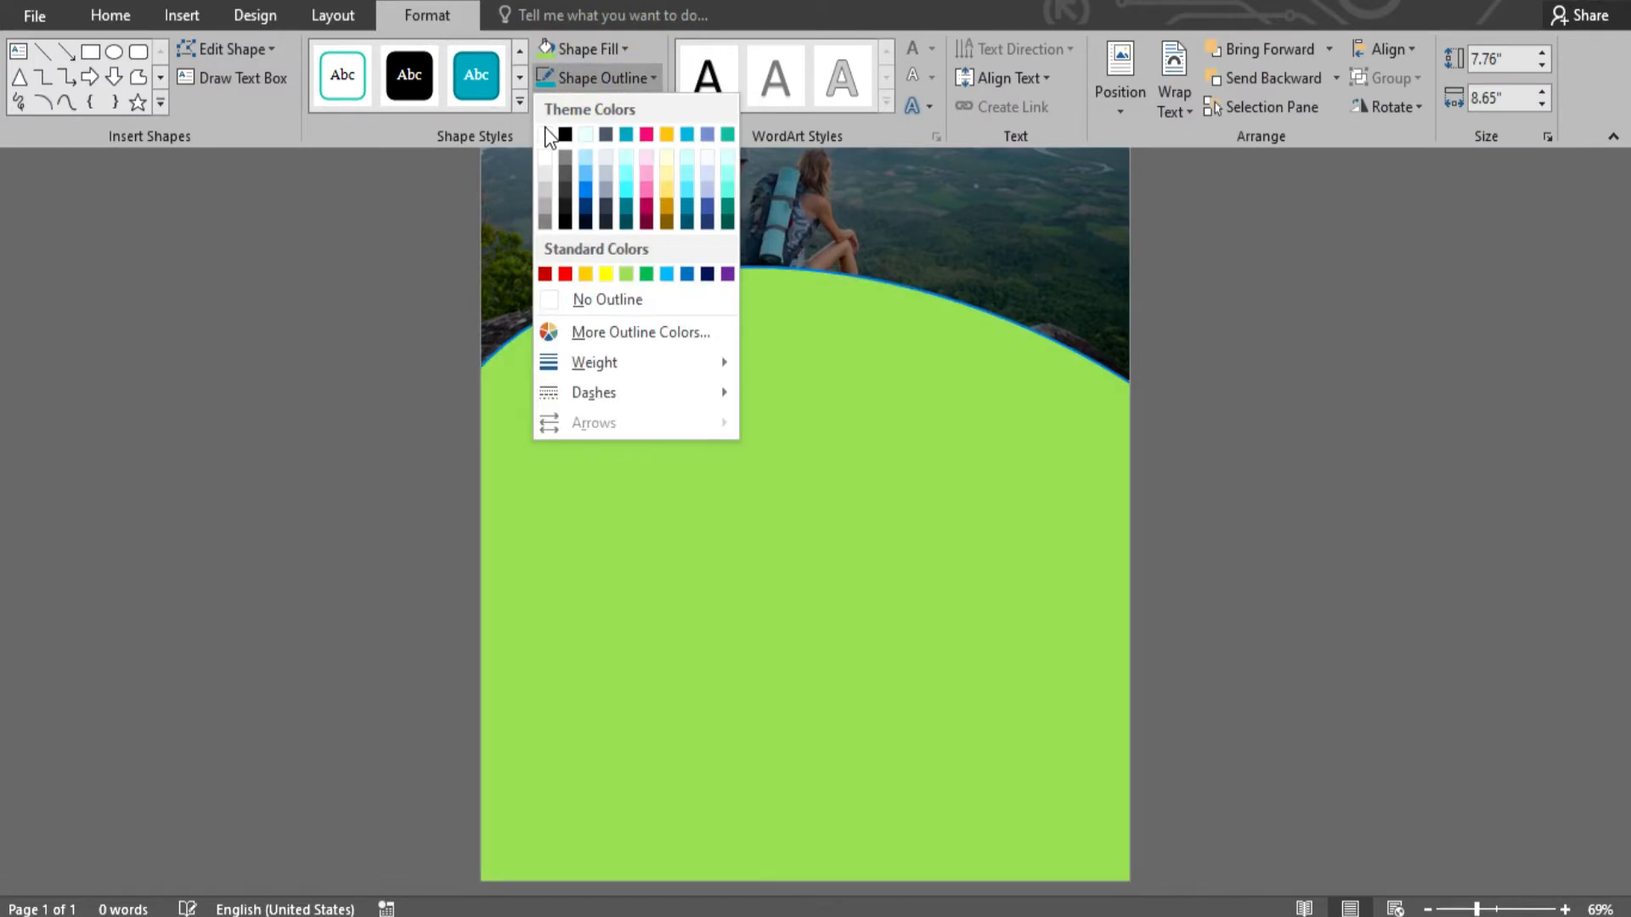
{"action": "left_click", "coordinate": [544, 126]}
{"action": "left_click", "coordinate": [1377, 477]}
{"action": "scroll", "coordinate": [1348, 427], "scroll_direction": "down", "scroll_amount": 3}
{"action": "scroll", "coordinate": [1335, 399], "scroll_direction": "up", "scroll_amount": 4}
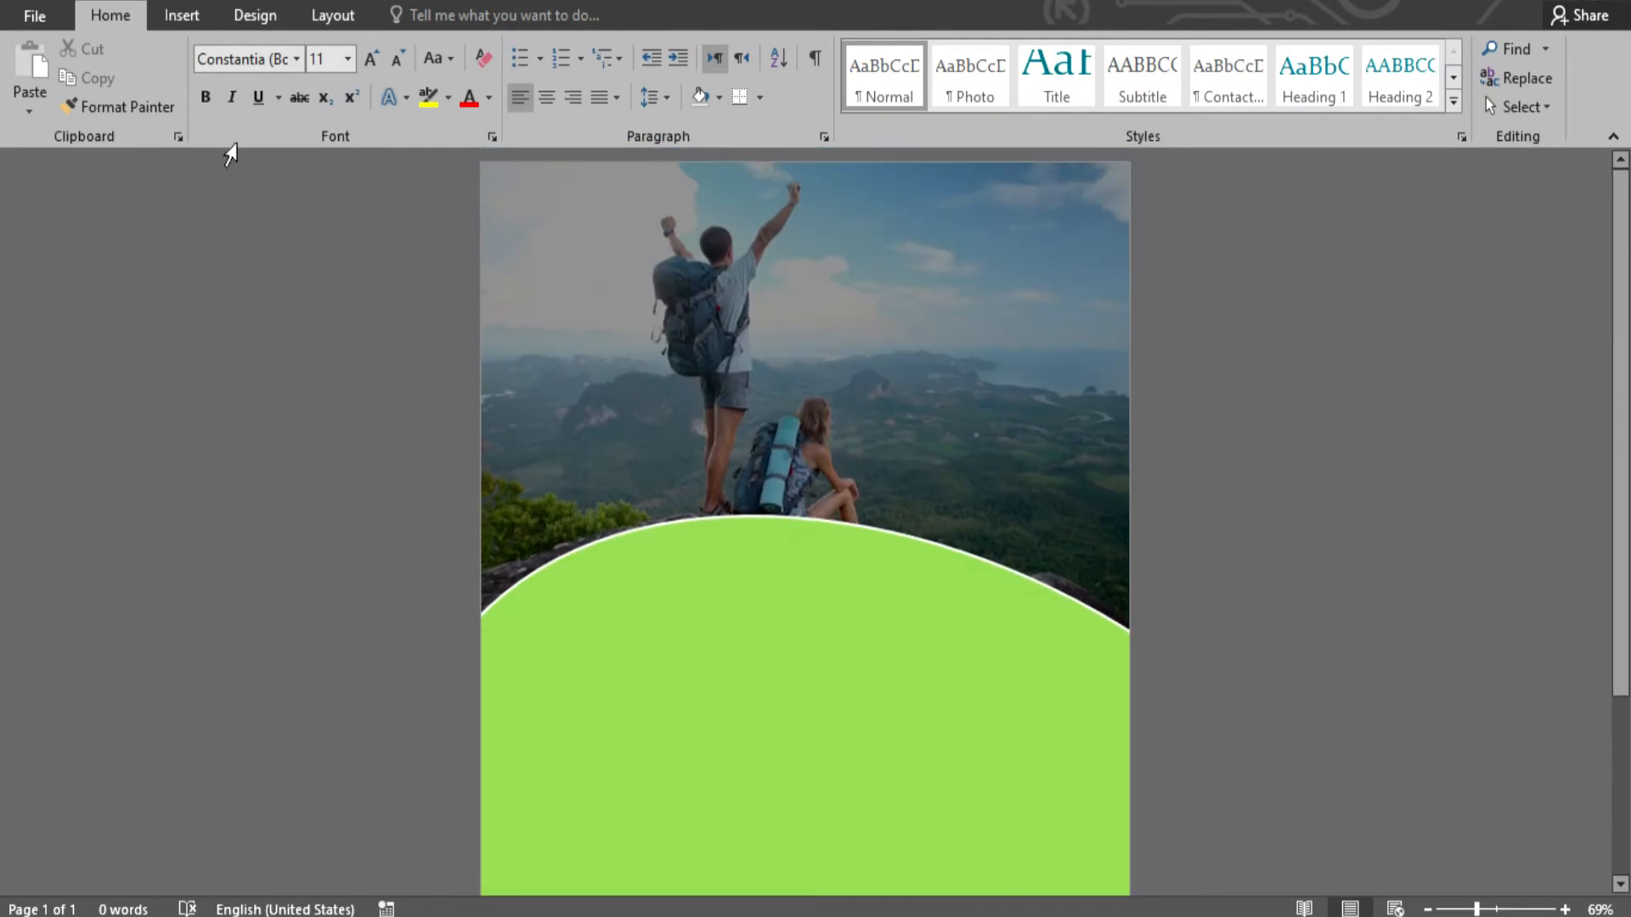
{"action": "left_click", "coordinate": [185, 20]}
- Insert a WordArt box reading TRAVEL and enlarge it to 80 pt
{"action": "left_click", "coordinate": [1206, 77]}
{"action": "left_click", "coordinate": [1202, 120]}
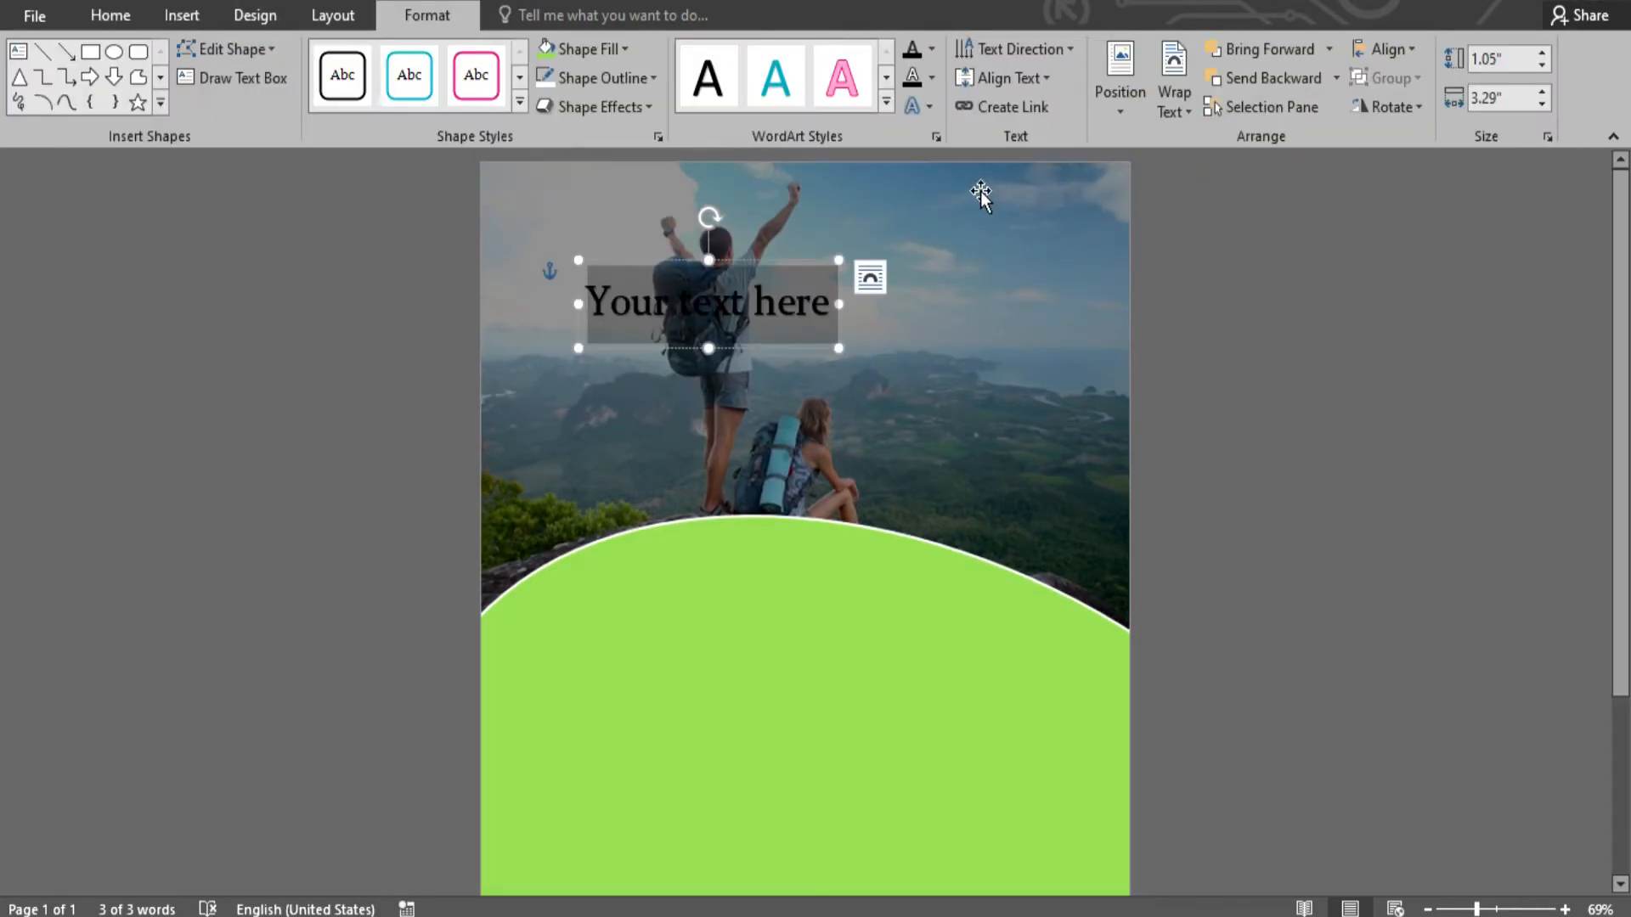
{"action": "type", "text": "TRAVEL"}
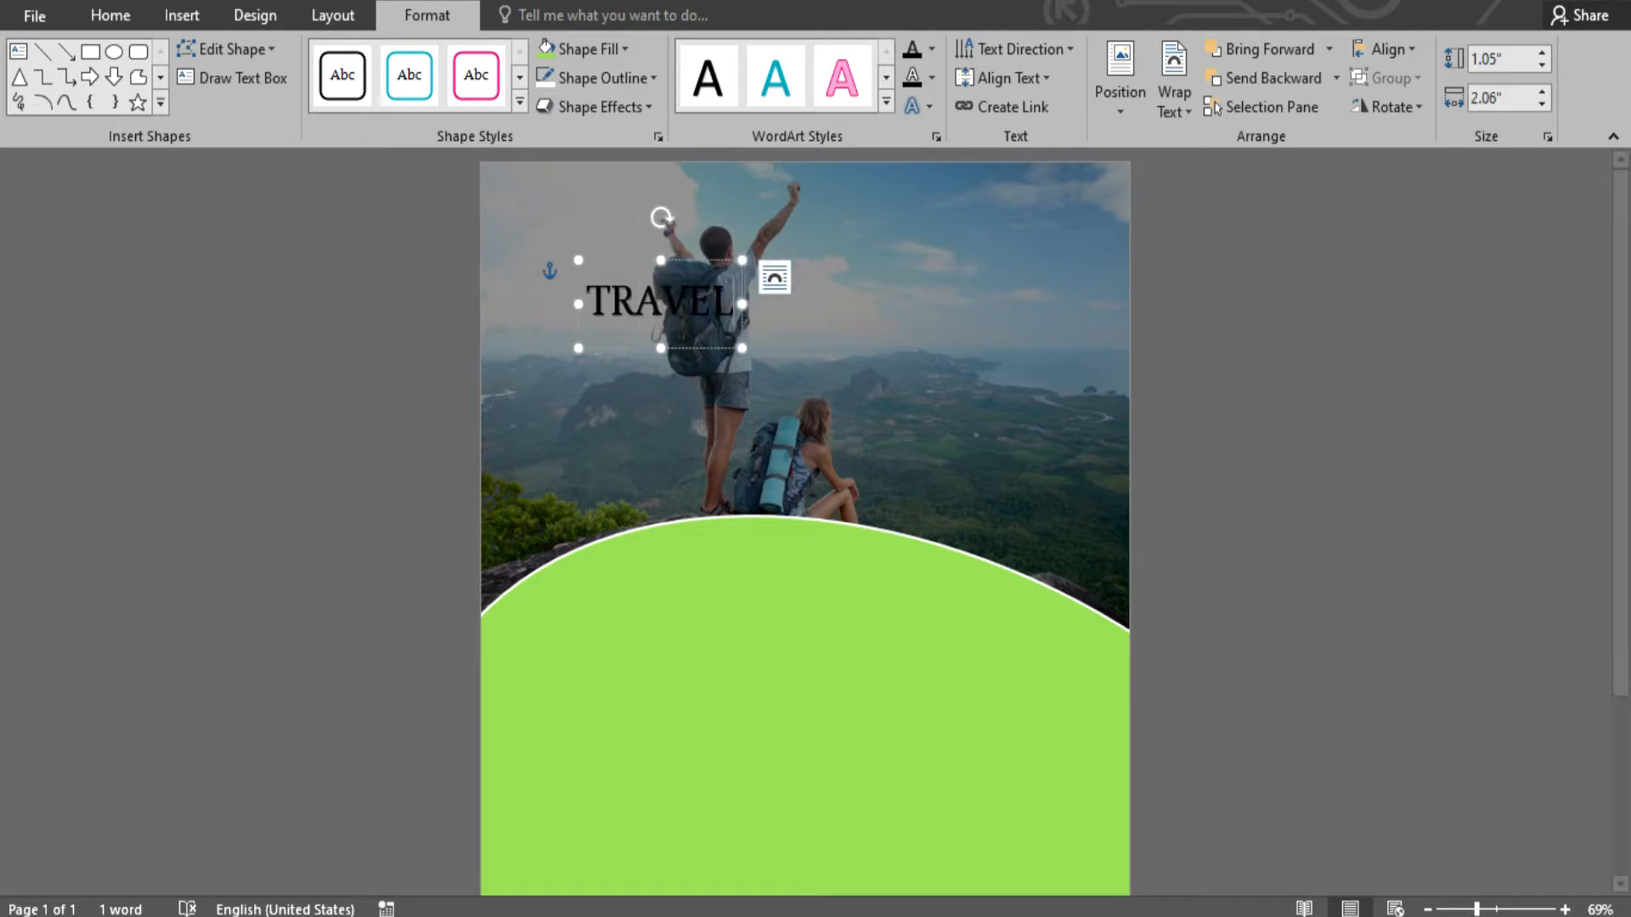
{"action": "left_click", "coordinate": [135, 21]}
{"action": "left_click", "coordinate": [371, 58]}
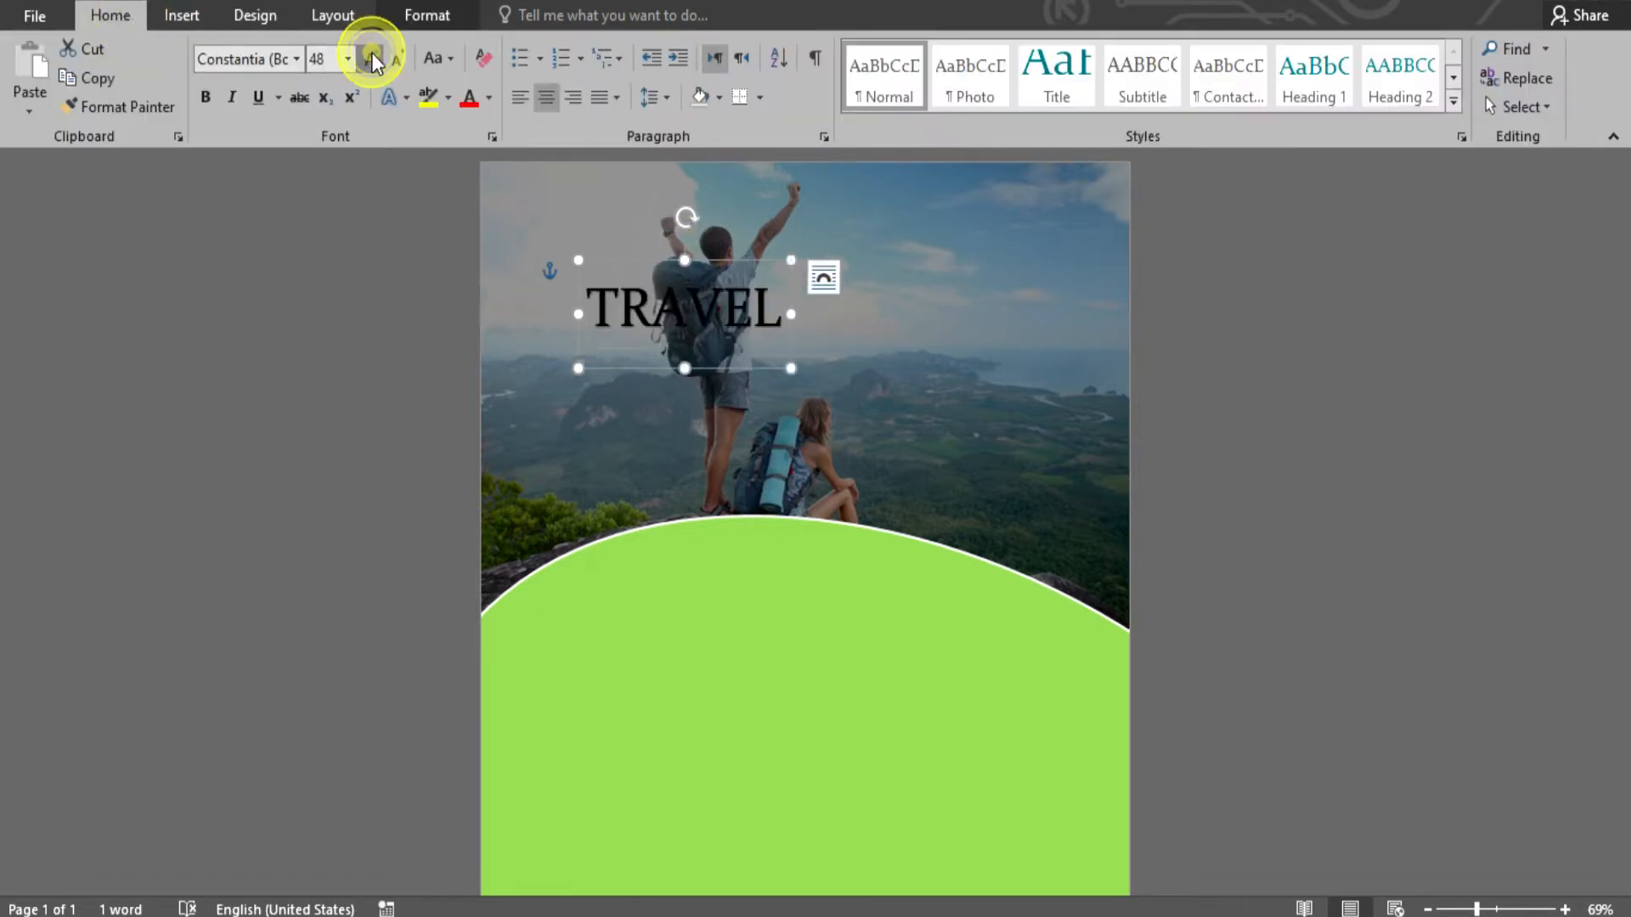
{"action": "left_click", "coordinate": [371, 59]}
{"action": "left_click", "coordinate": [371, 59]}
{"action": "left_click_drag", "start_coordinate": [822, 266], "coordinate": [839, 276]}
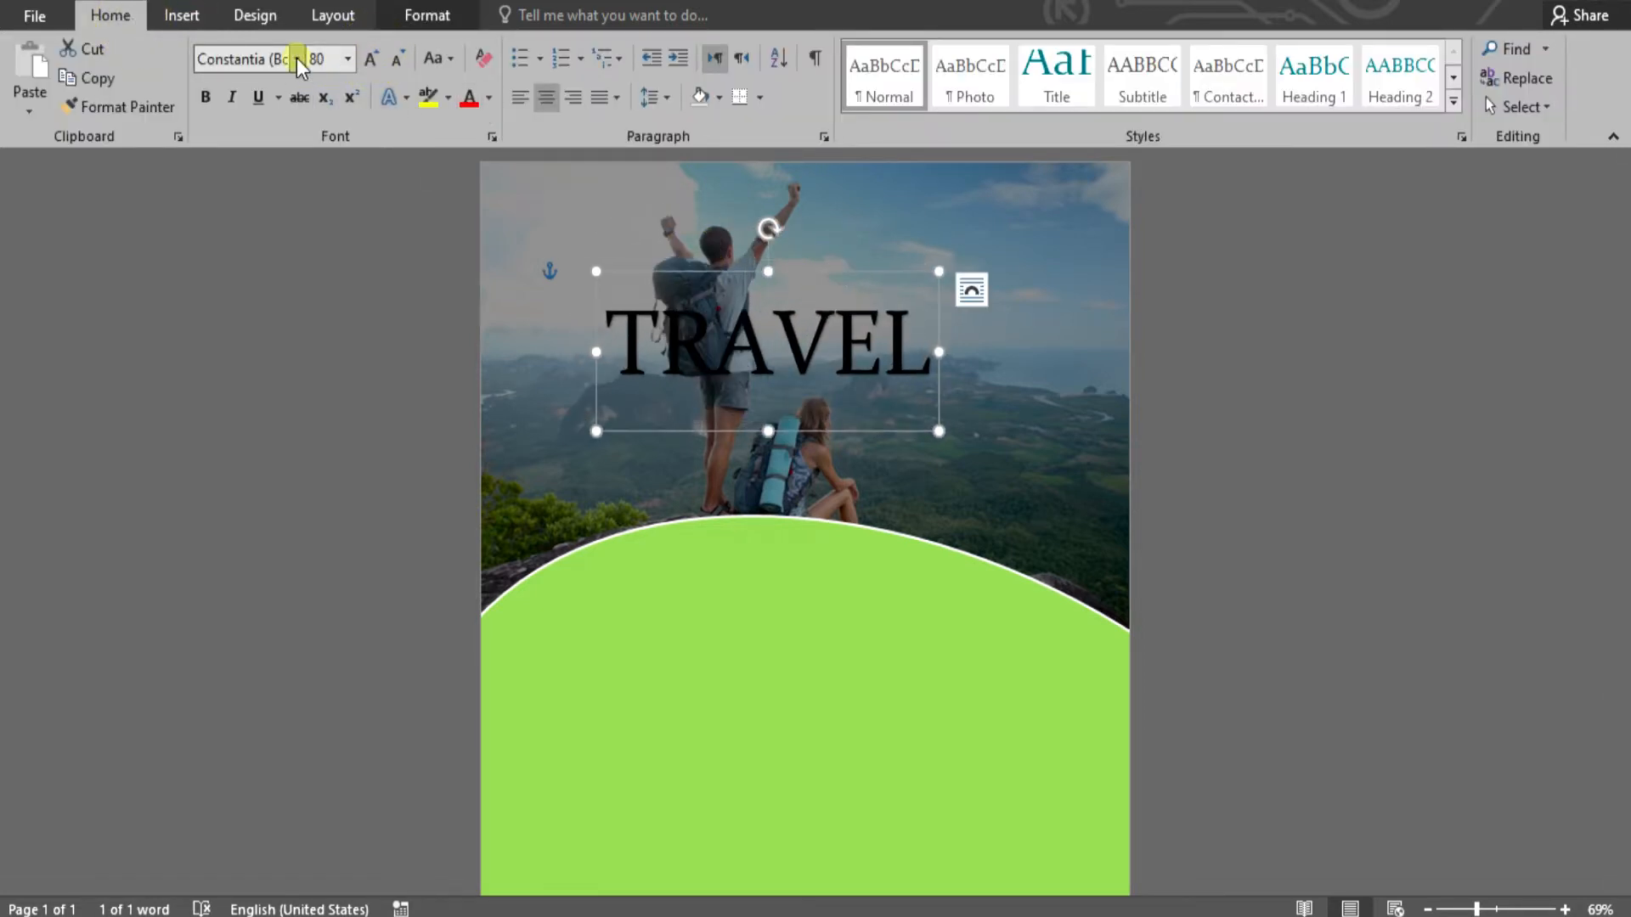
- Set TRAVEL in white Arial and move it to the photo's top-right
{"action": "left_click", "coordinate": [296, 58]}
{"action": "left_click", "coordinate": [304, 296]}
{"action": "left_click", "coordinate": [490, 96]}
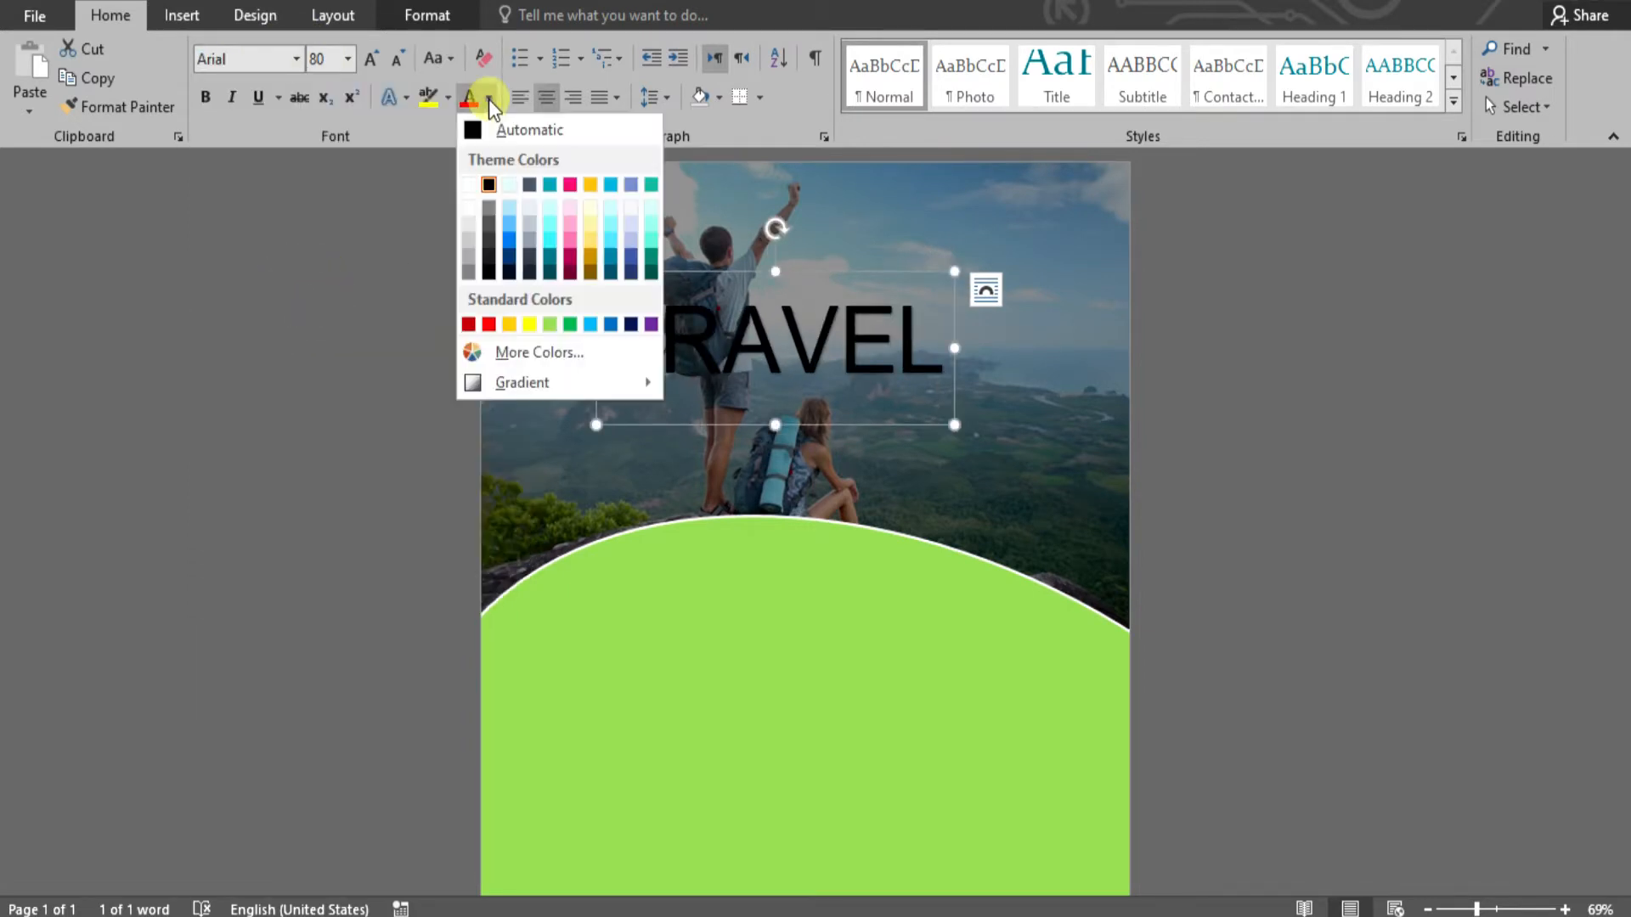
{"action": "left_click", "coordinate": [471, 185]}
{"action": "left_click_drag", "start_coordinate": [796, 282], "coordinate": [965, 219]}
{"action": "left_click", "coordinate": [1274, 452]}
{"action": "scroll", "coordinate": [1275, 452], "scroll_direction": "down", "scroll_amount": 3}
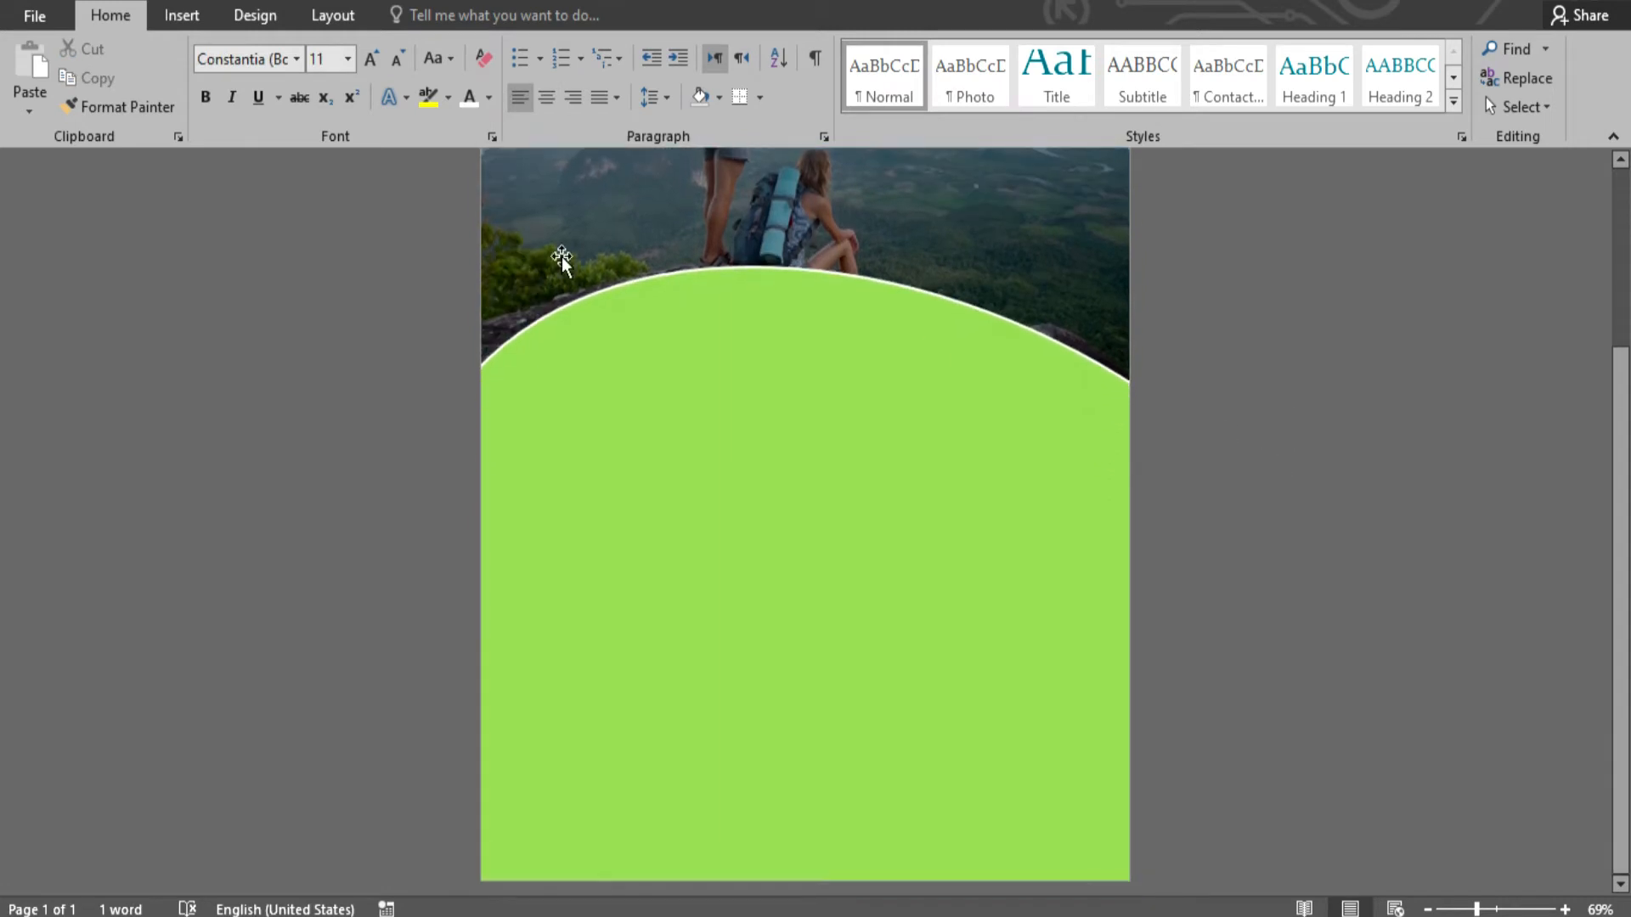
{"action": "left_click", "coordinate": [182, 16]}
- Insert a WordArt box on the green panel reading EXPLORE YOU
{"action": "left_click", "coordinate": [1202, 73]}
{"action": "left_click", "coordinate": [1191, 128]}
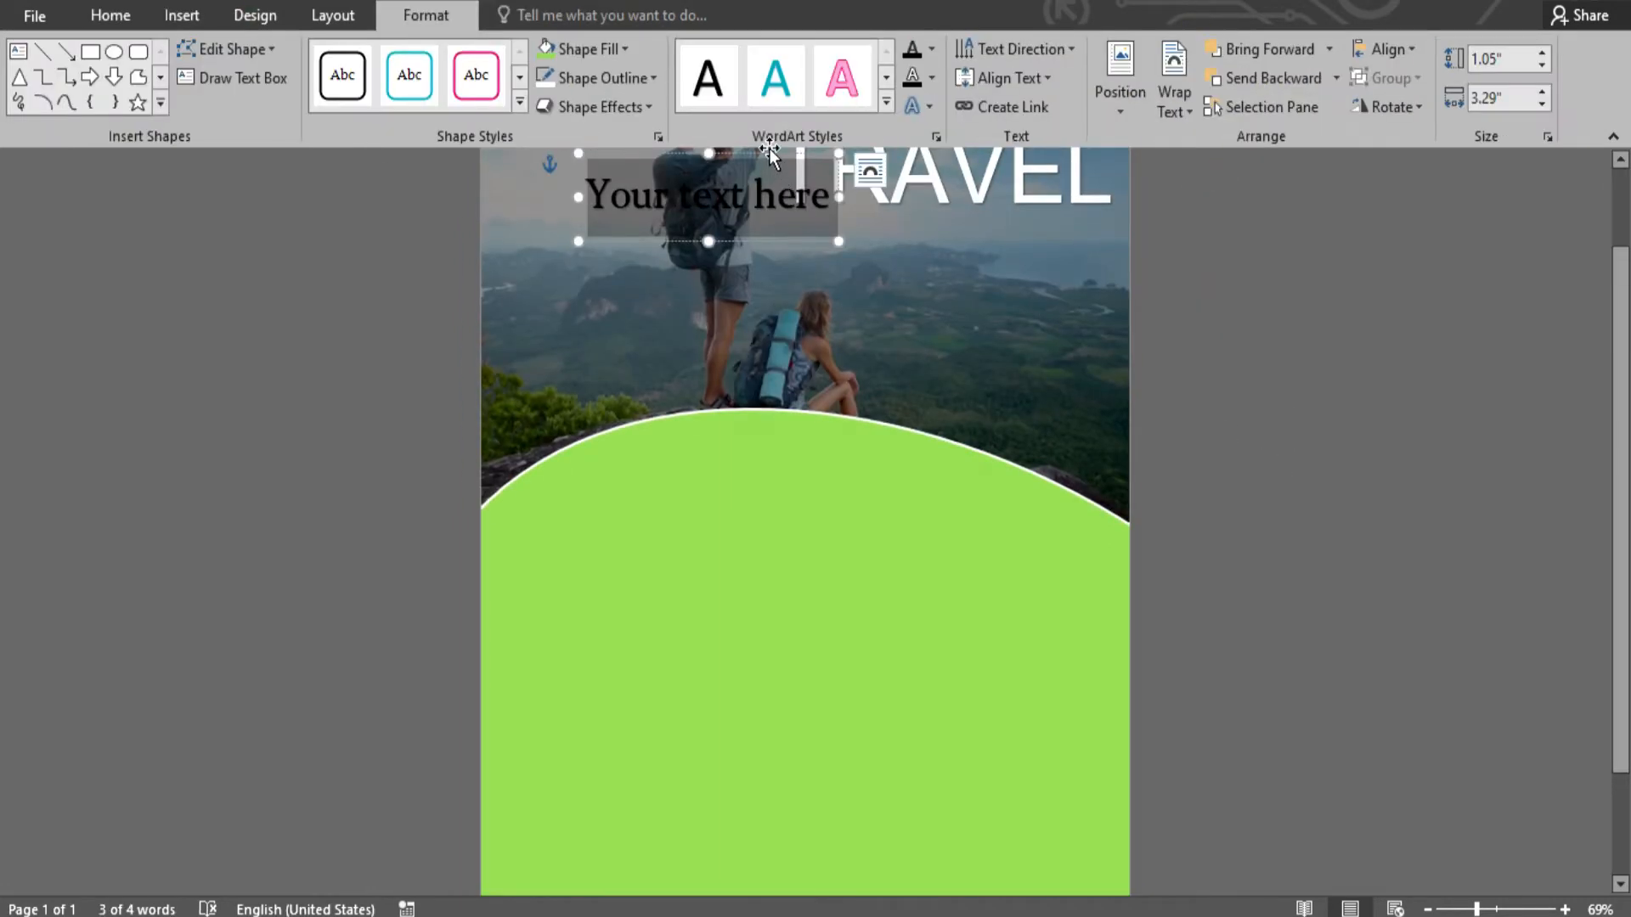
{"action": "left_click_drag", "start_coordinate": [771, 153], "coordinate": [832, 554]}
{"action": "scroll", "coordinate": [820, 484], "scroll_direction": "down", "scroll_amount": 3}
{"action": "left_click_drag", "start_coordinate": [818, 389], "coordinate": [794, 371]}
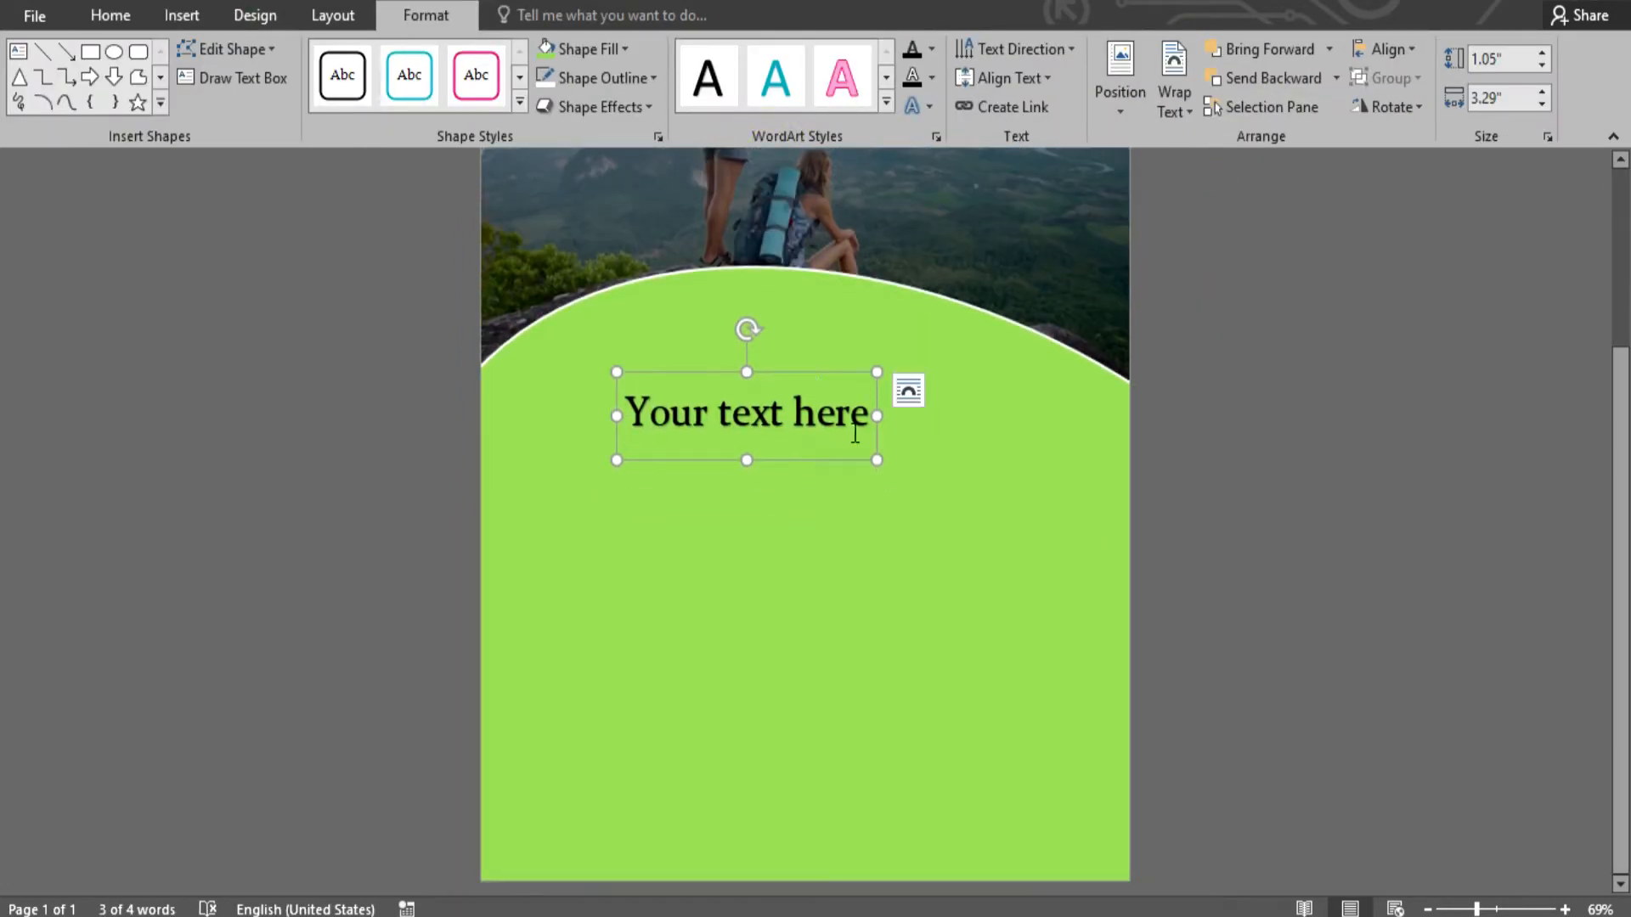
{"action": "left_click_drag", "start_coordinate": [861, 422], "coordinate": [583, 440]}
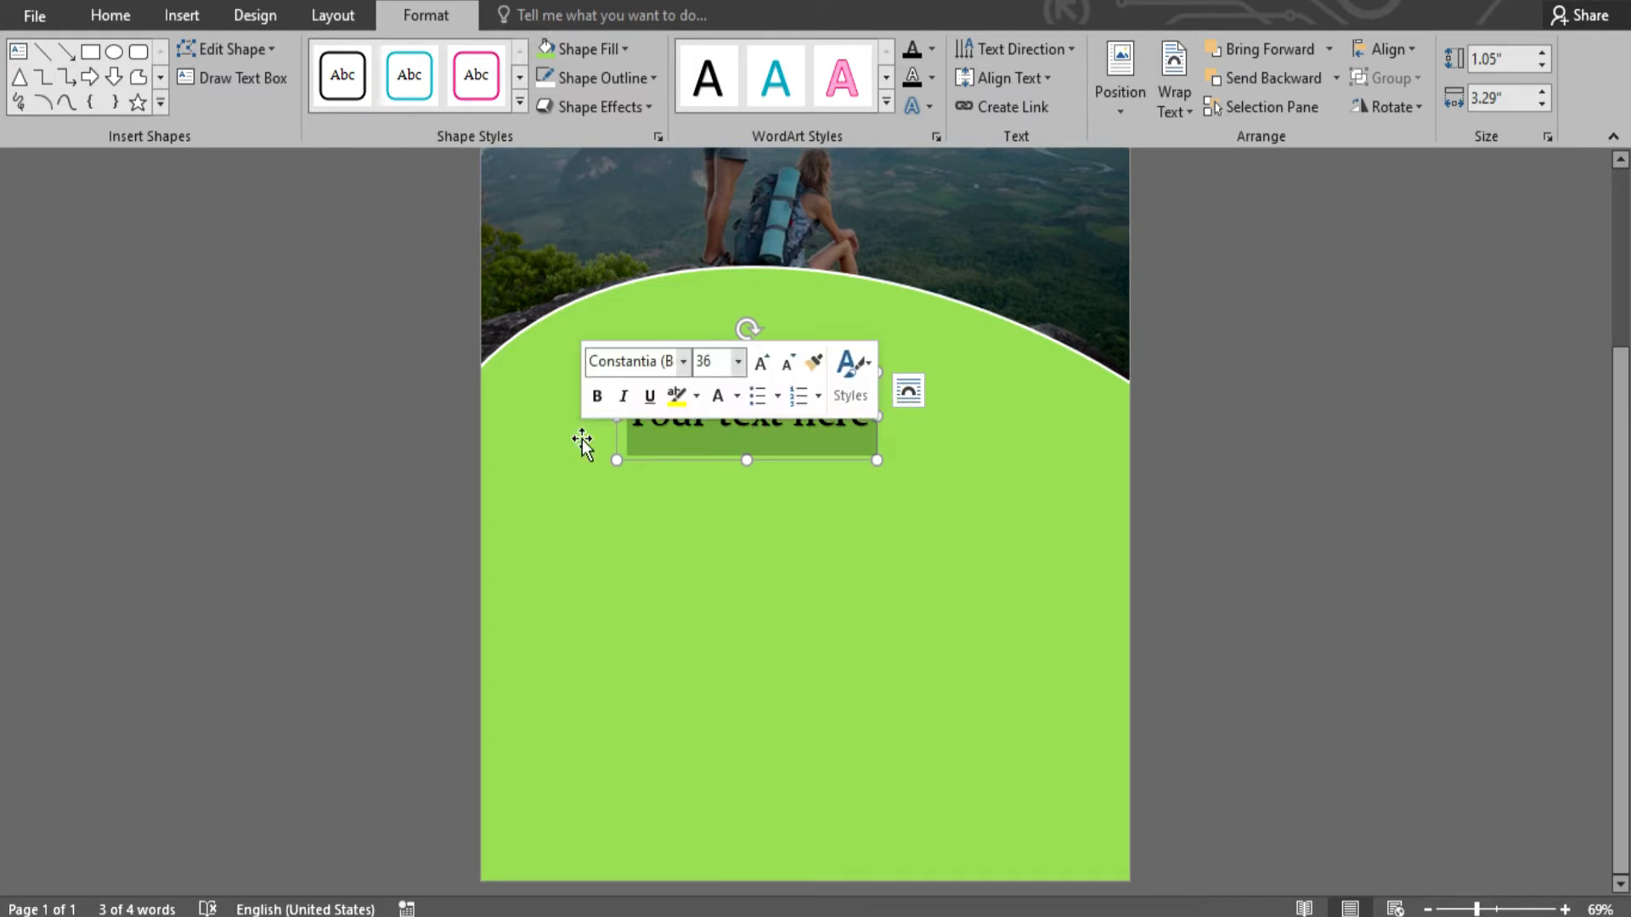
{"action": "type", "text": "W"}
{"action": "key", "text": "BackSpace"}
{"action": "type", "text": "EXPLO"}
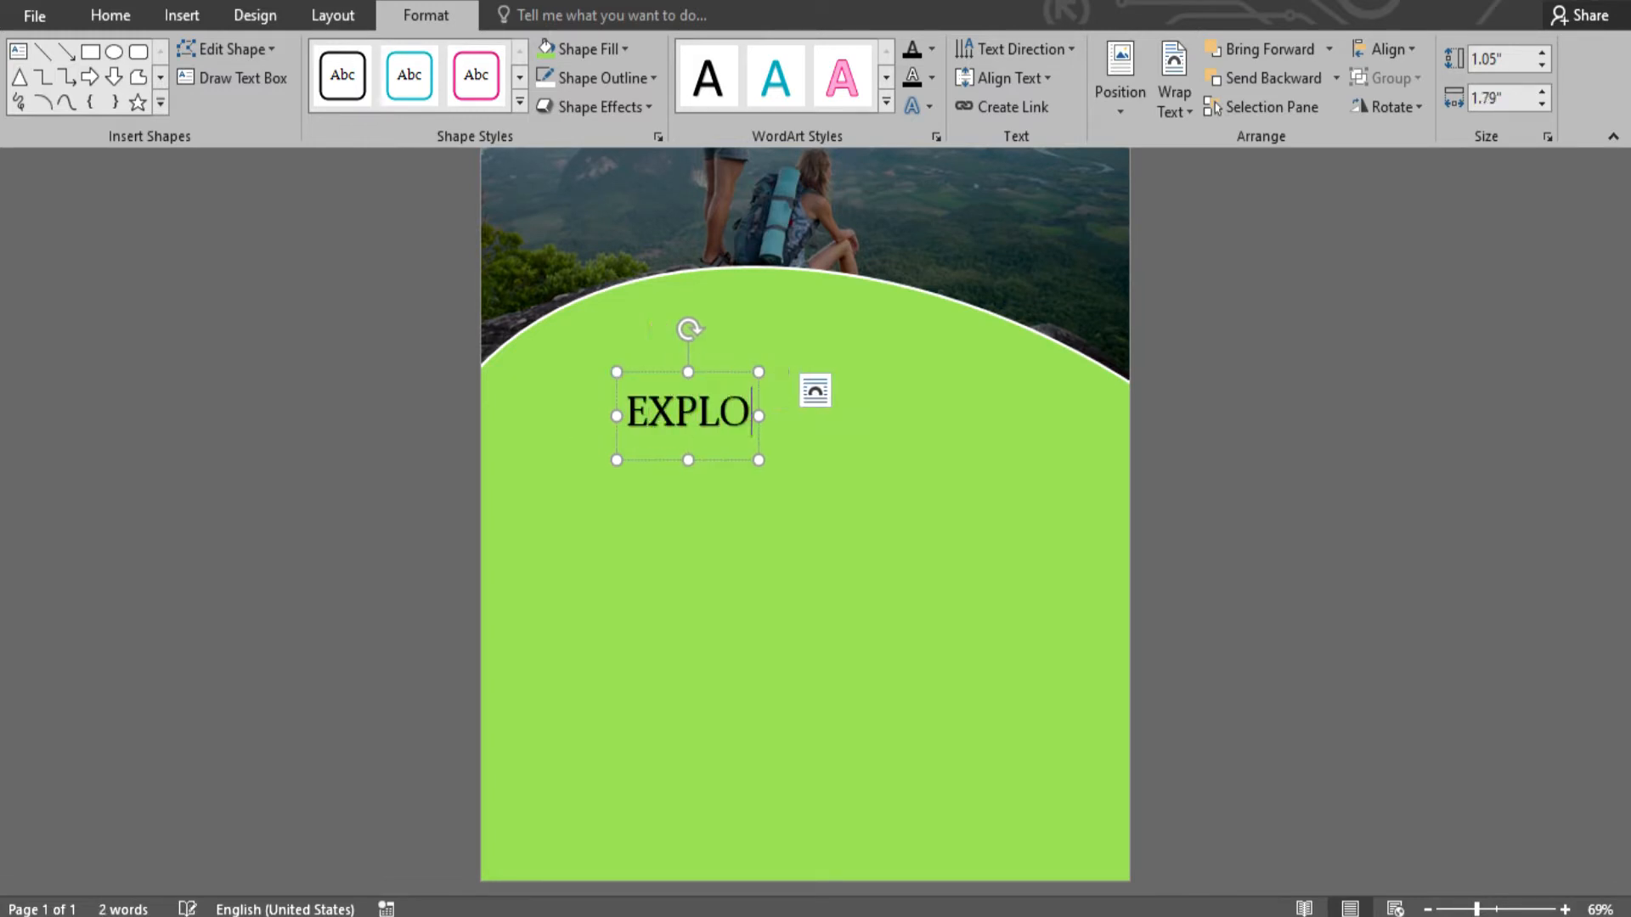
{"action": "type", "text": "RE YOU"}
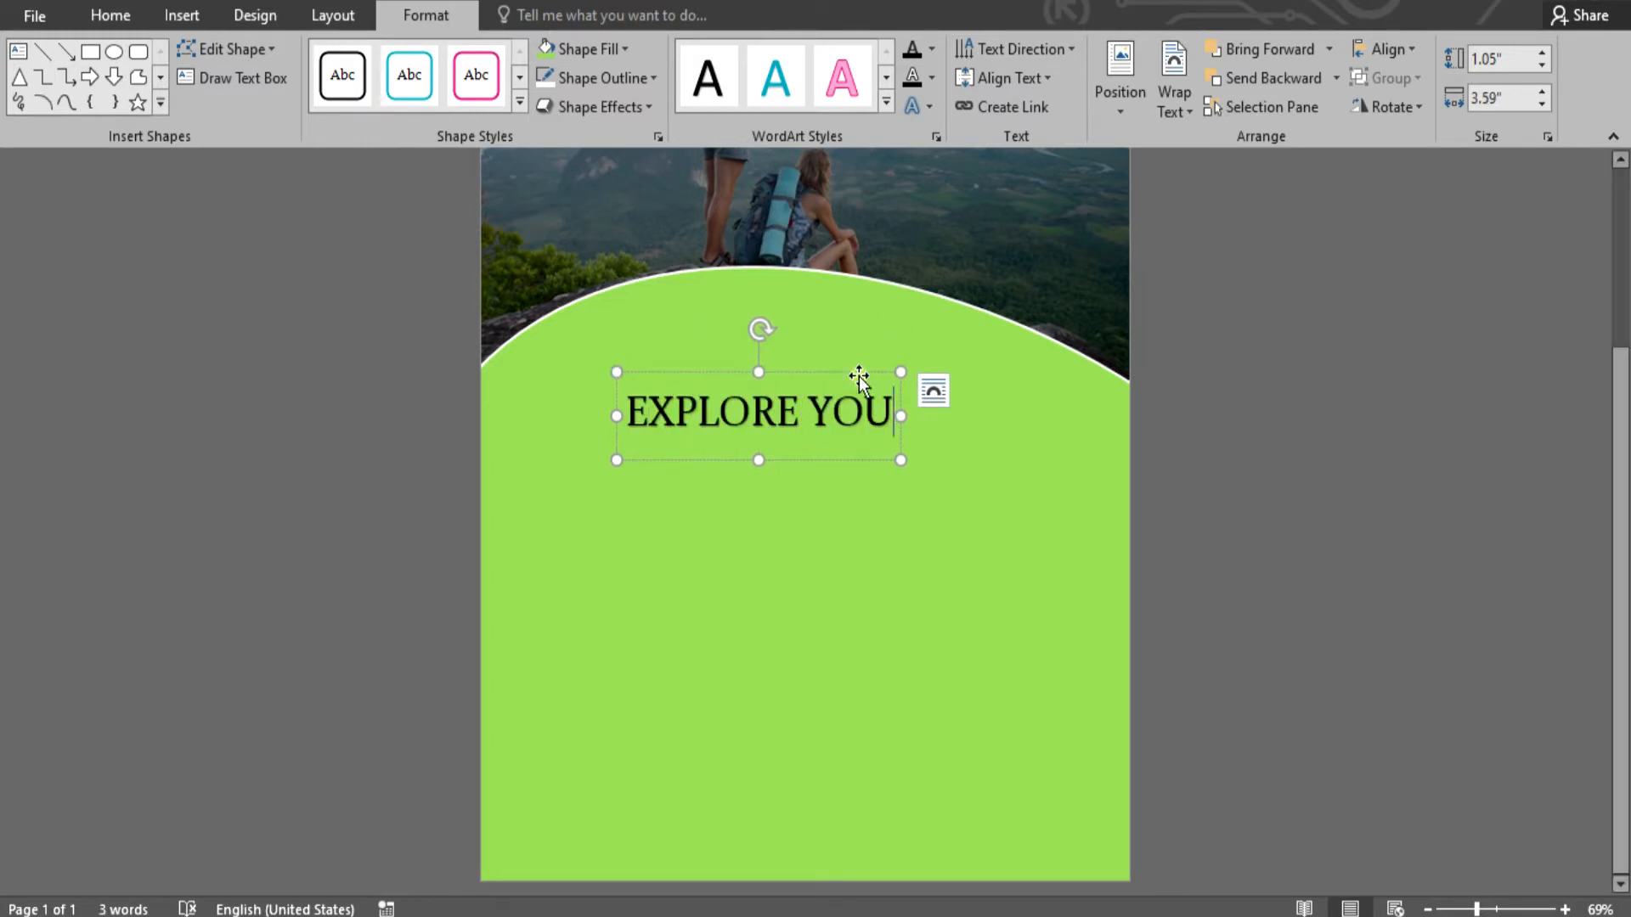
- Format EXPLORE YOU in white 48 pt Arial Black and position it on the panel
{"action": "left_click", "coordinate": [859, 375]}
{"action": "left_click", "coordinate": [110, 16]}
{"action": "left_click", "coordinate": [297, 59]}
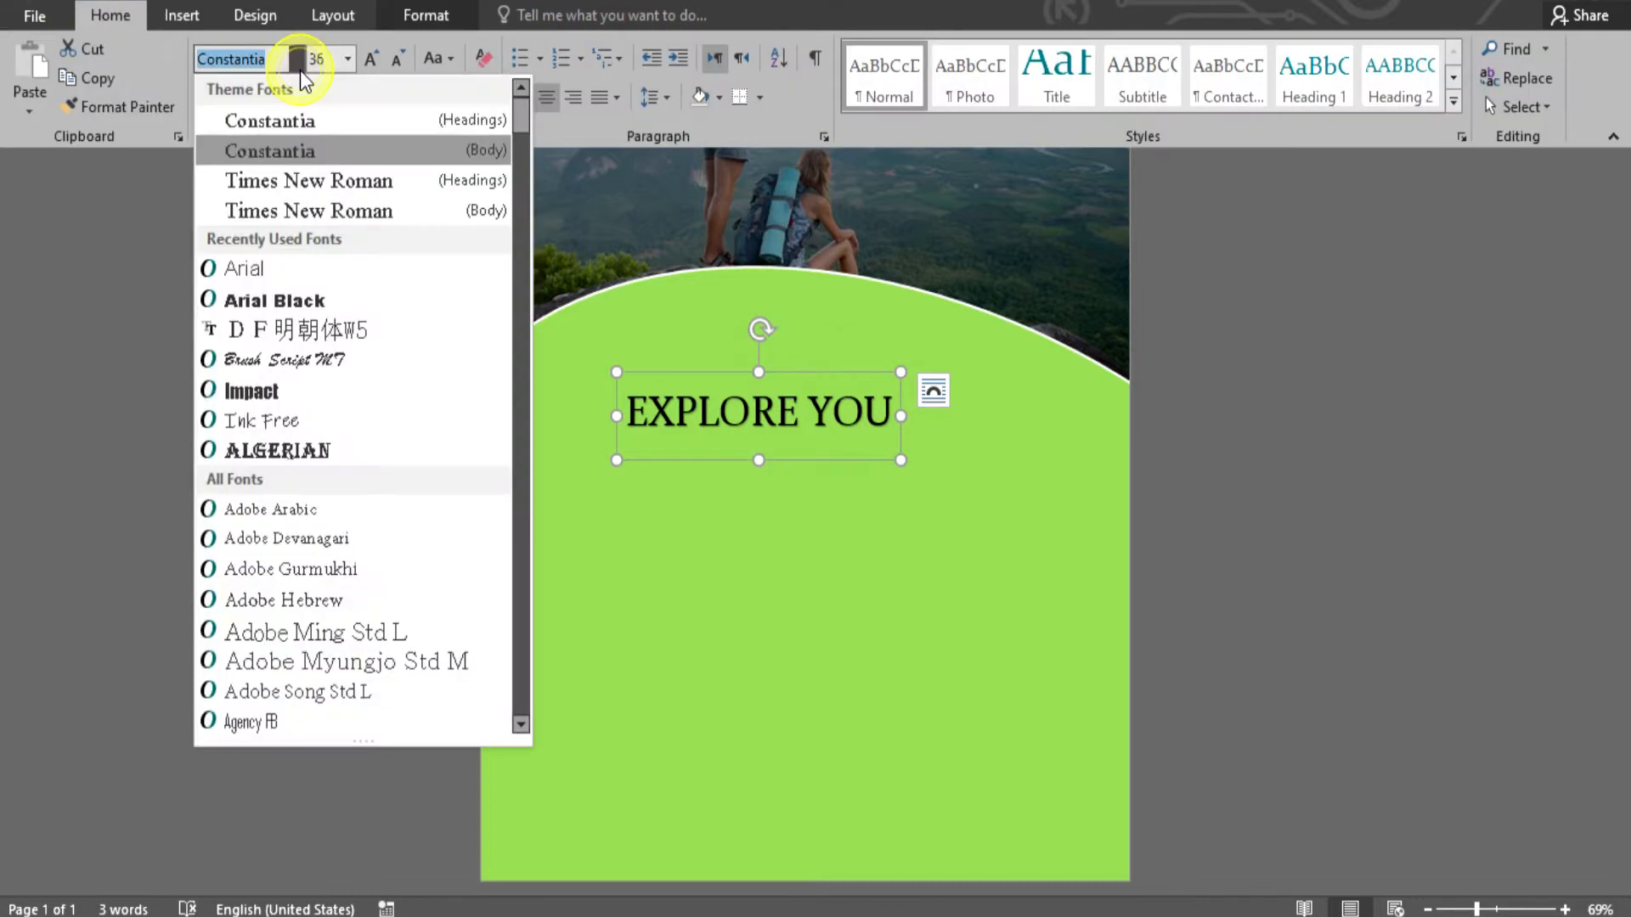
{"action": "left_click", "coordinate": [313, 299]}
{"action": "left_click", "coordinate": [371, 58]}
{"action": "left_click_drag", "start_coordinate": [910, 367], "coordinate": [849, 401]}
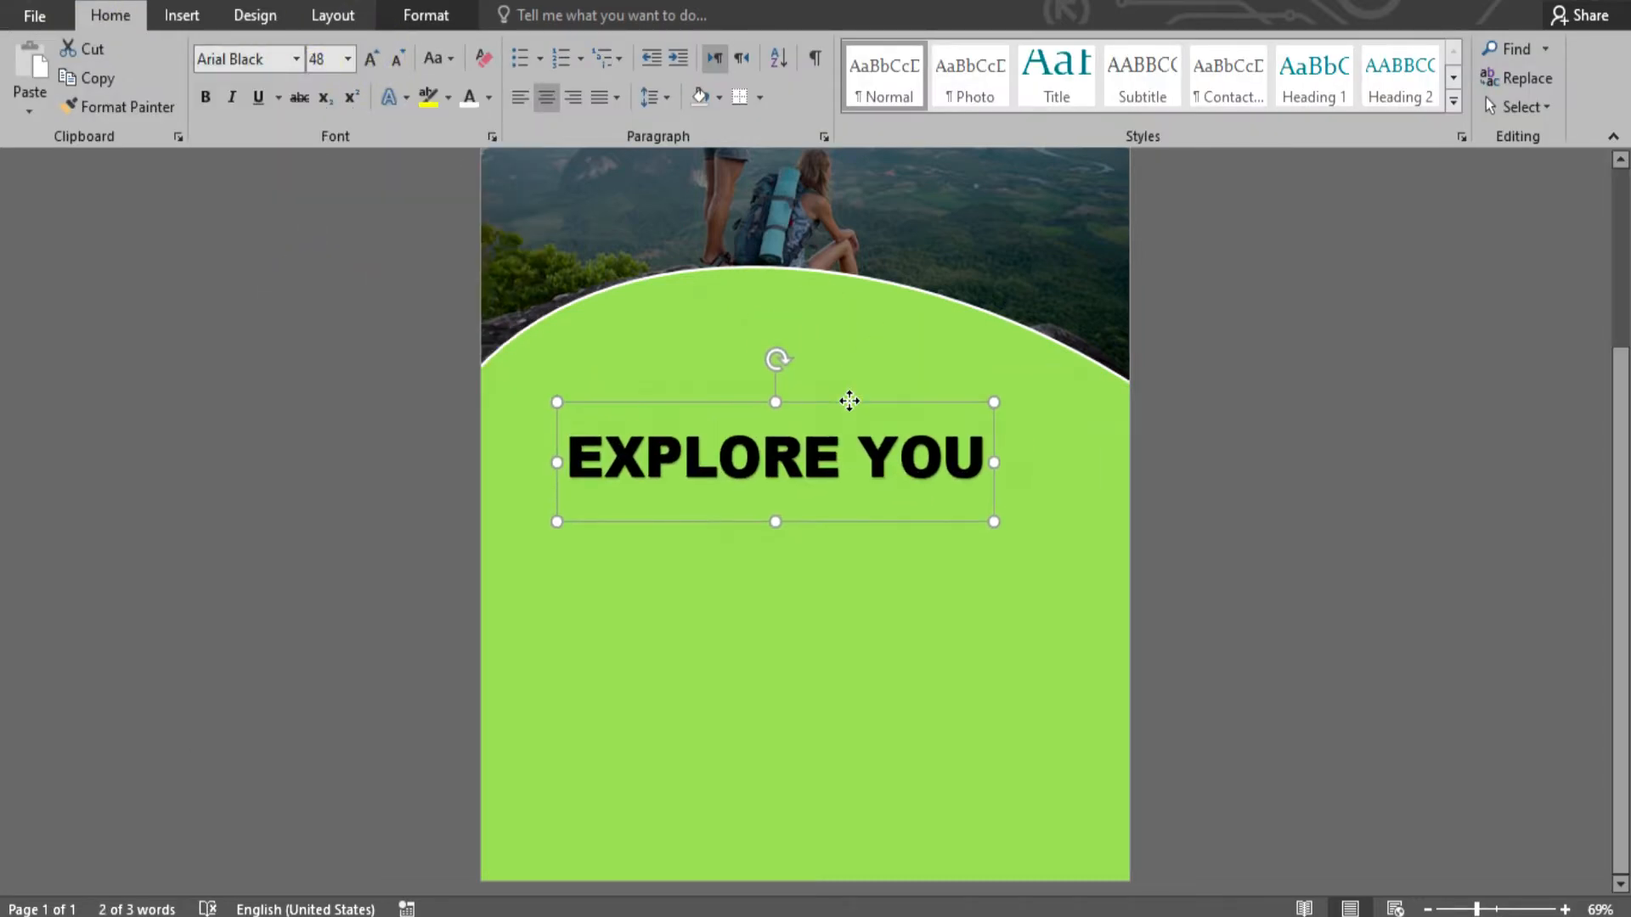
{"action": "left_click", "coordinate": [489, 97]}
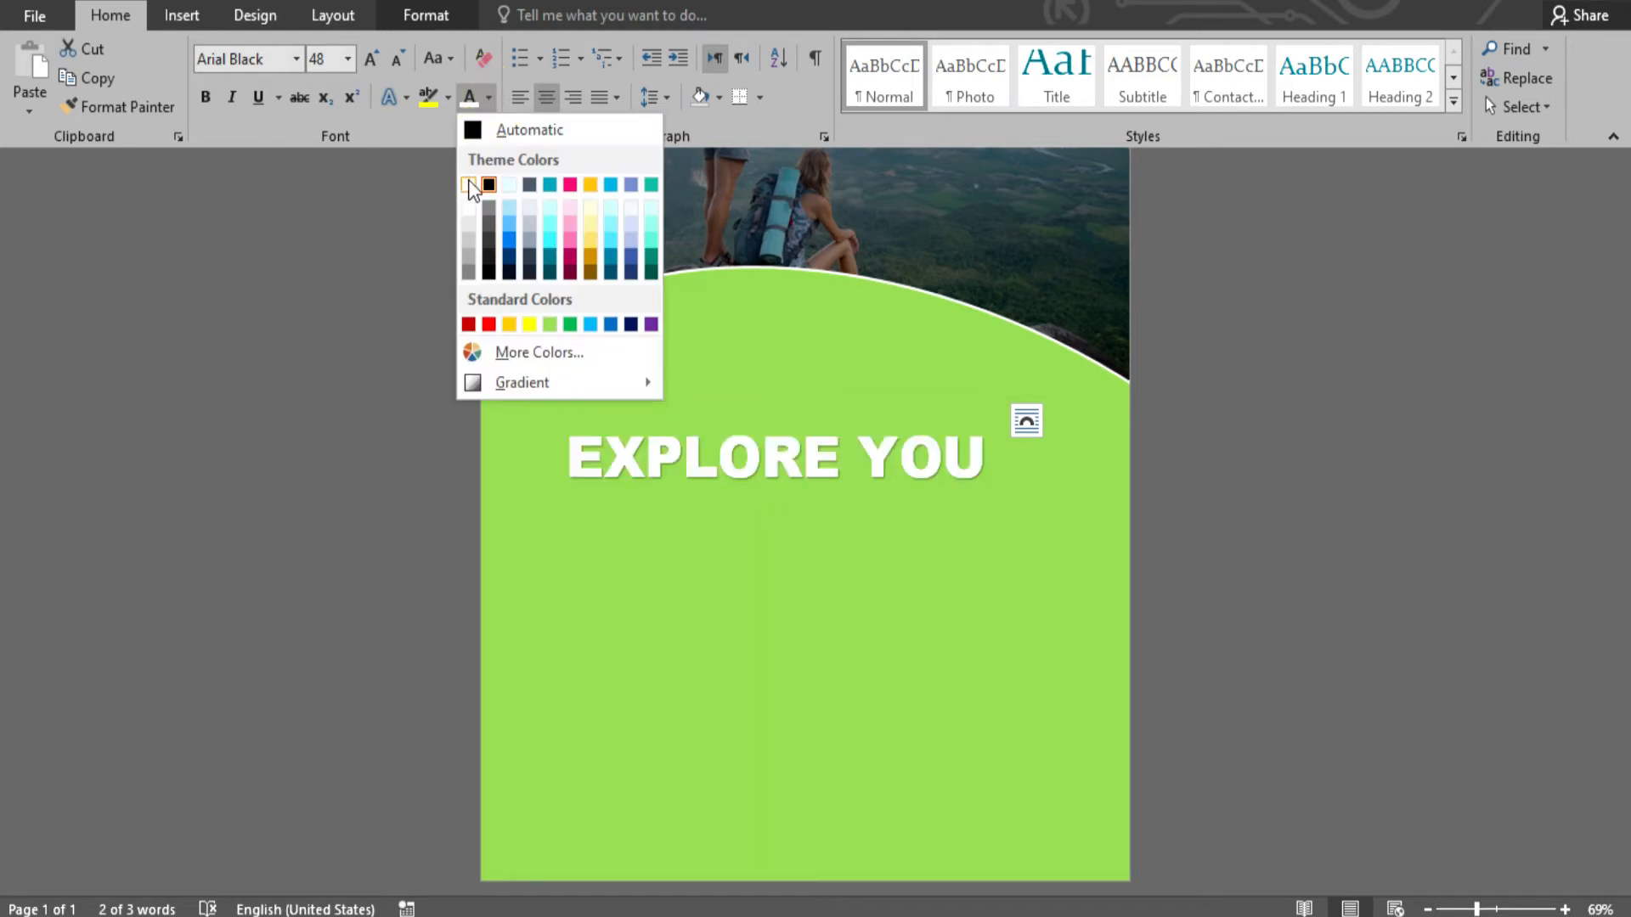
{"action": "left_click", "coordinate": [469, 185]}
- Duplicate the heading box below itself, change it to WORLD in Arial Black
{"action": "left_click_drag", "start_coordinate": [844, 404], "coordinate": [836, 470]}
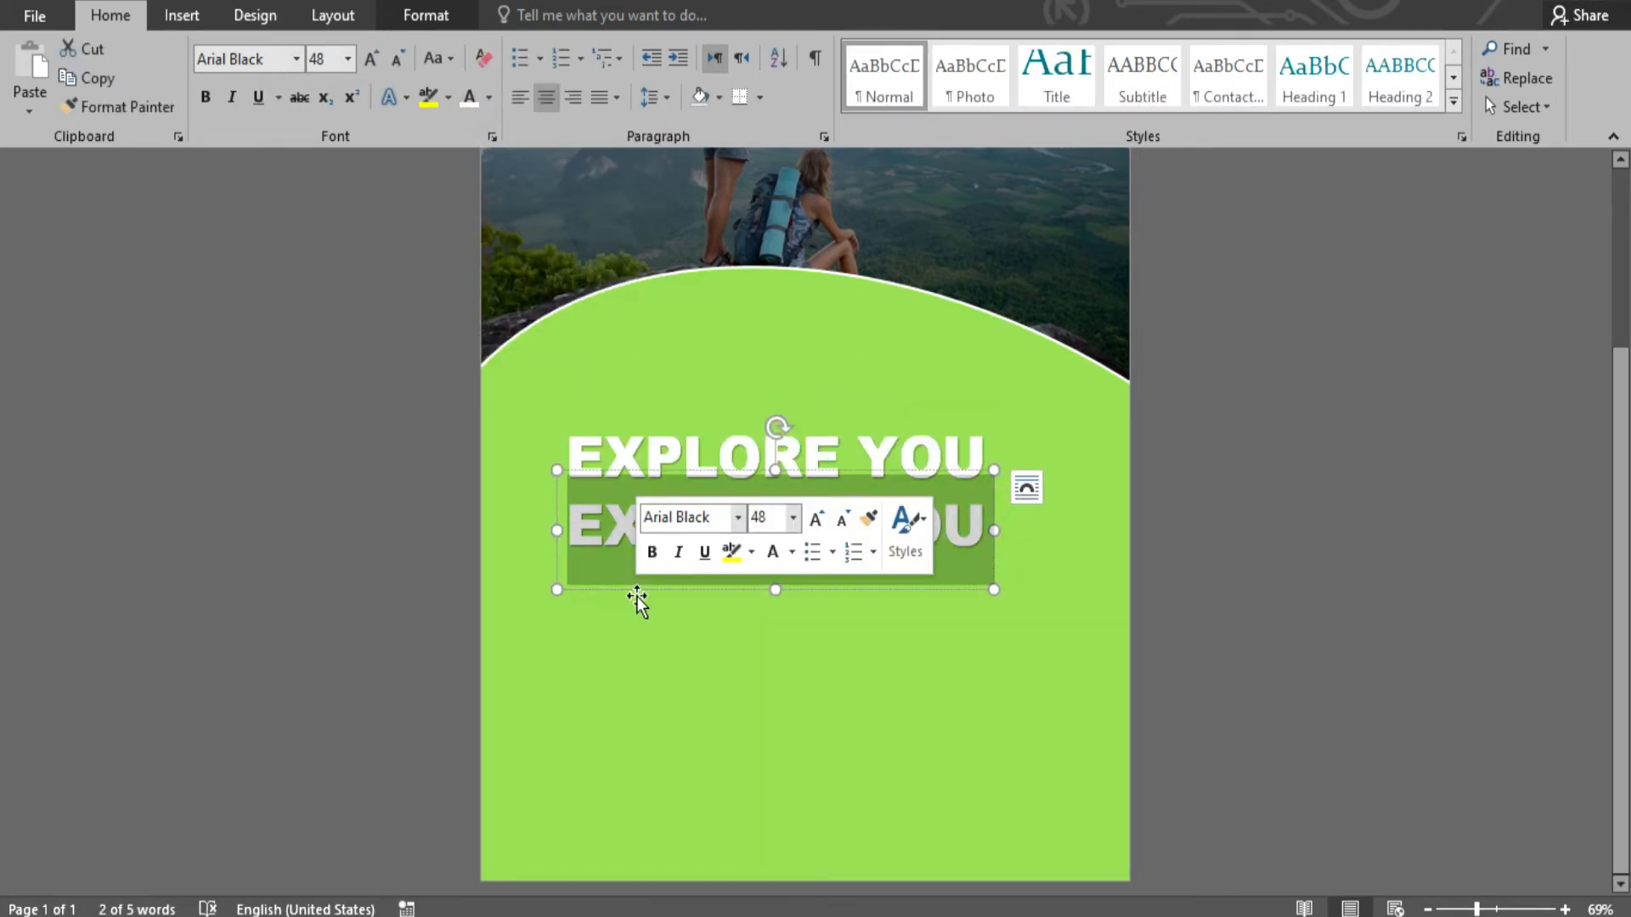
{"action": "type", "text": "WORLD"}
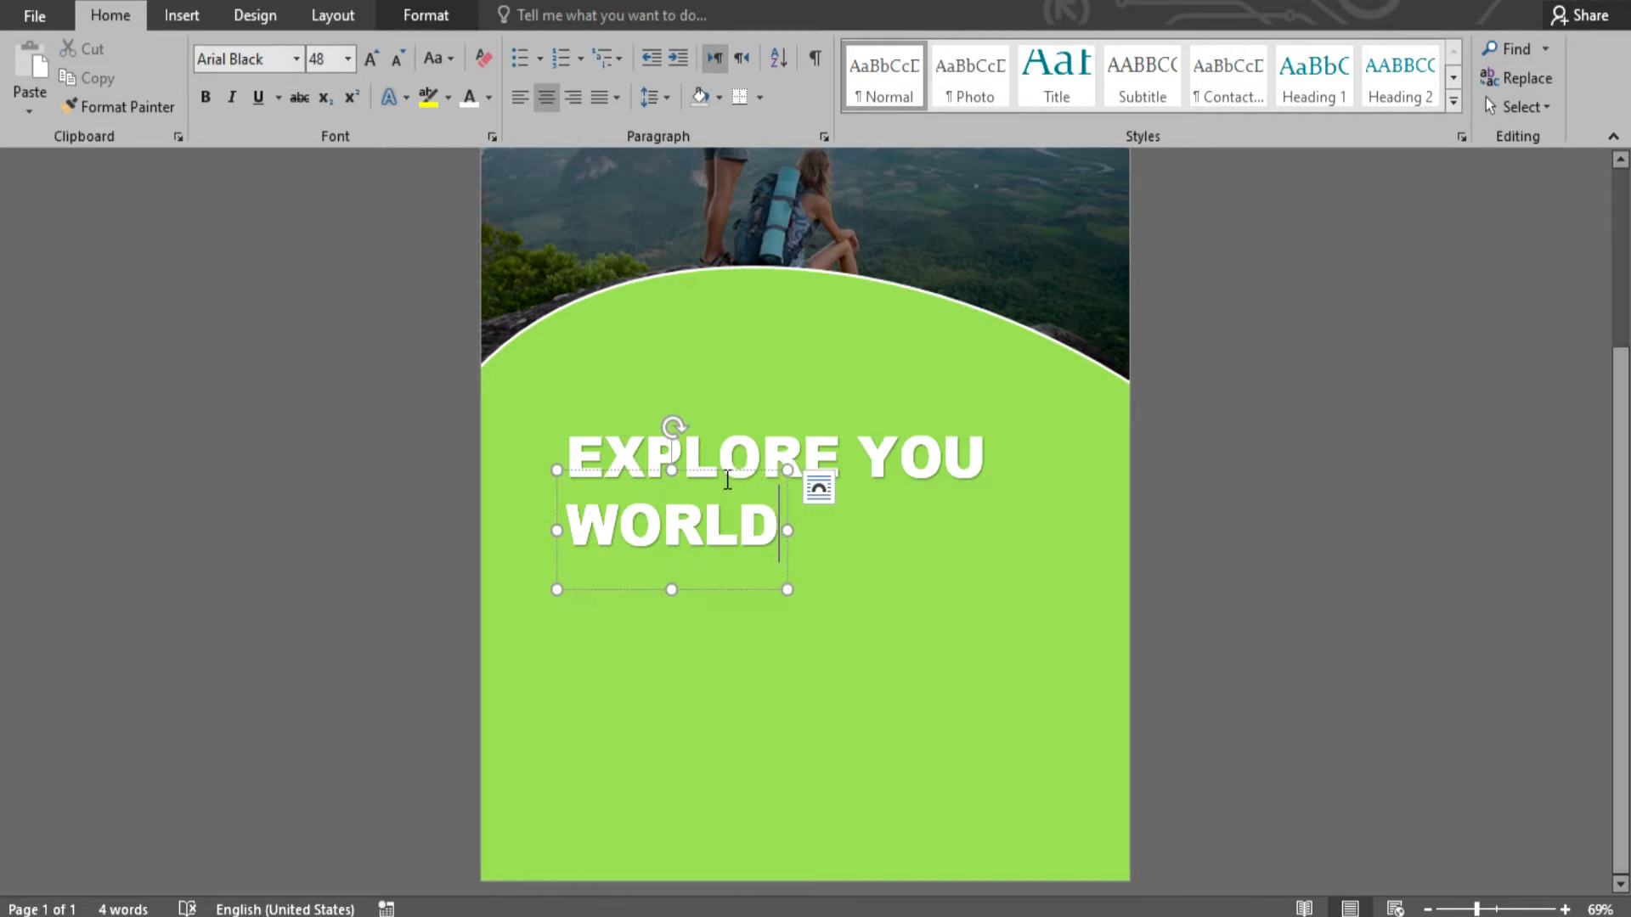
{"action": "key", "text": "ctrl+a"}
{"action": "left_click", "coordinate": [295, 59]}
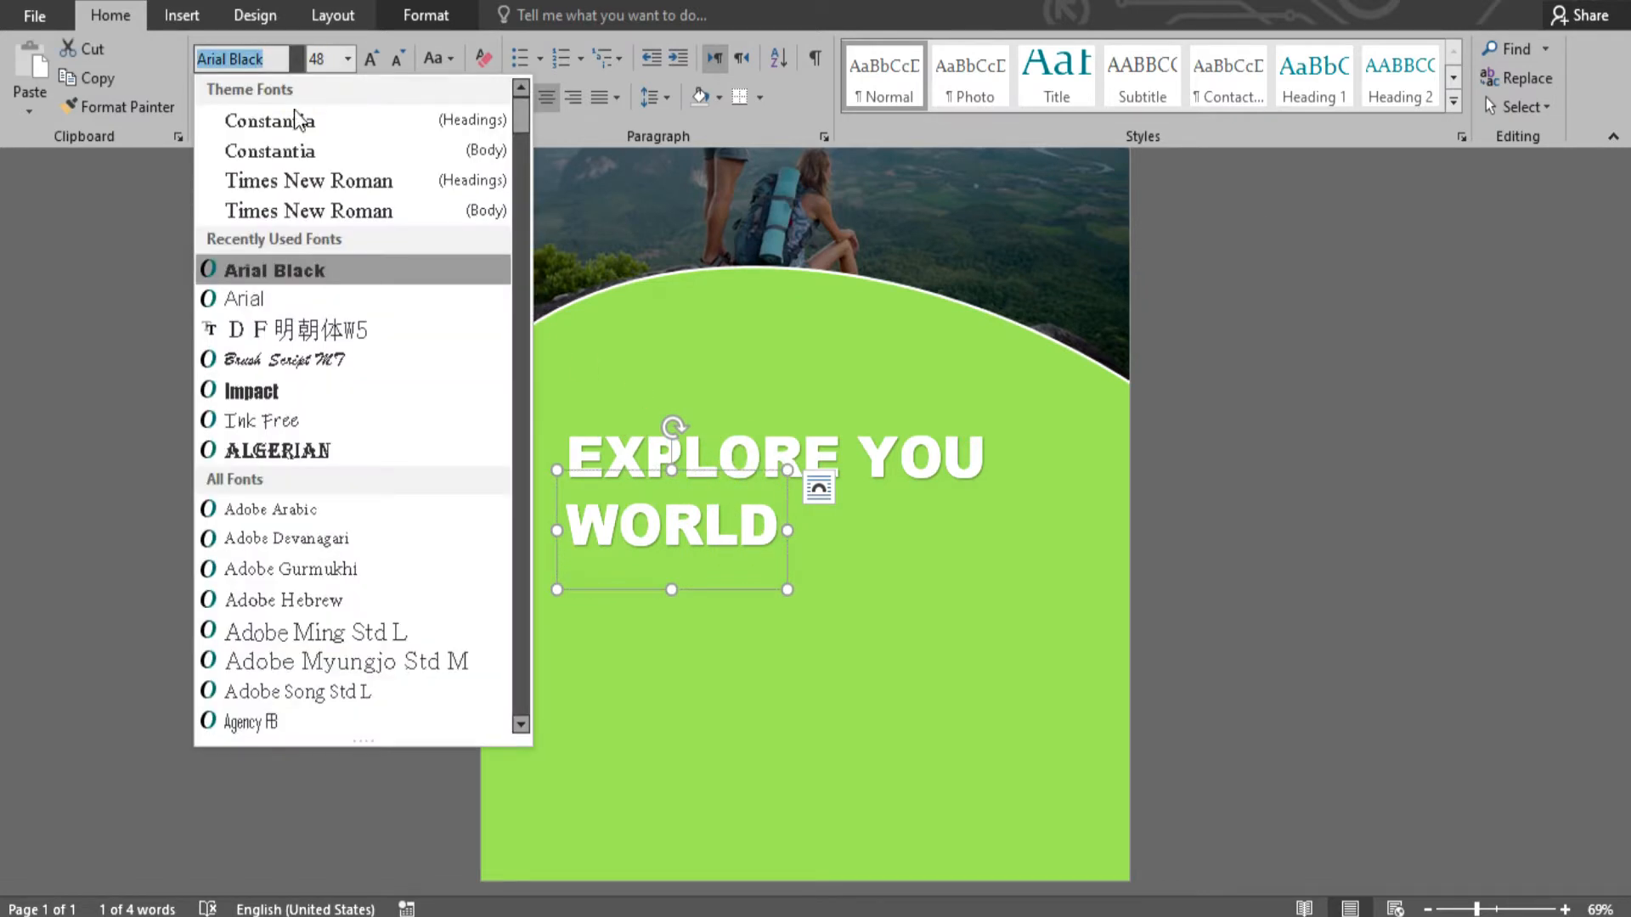
{"action": "left_click", "coordinate": [280, 275]}
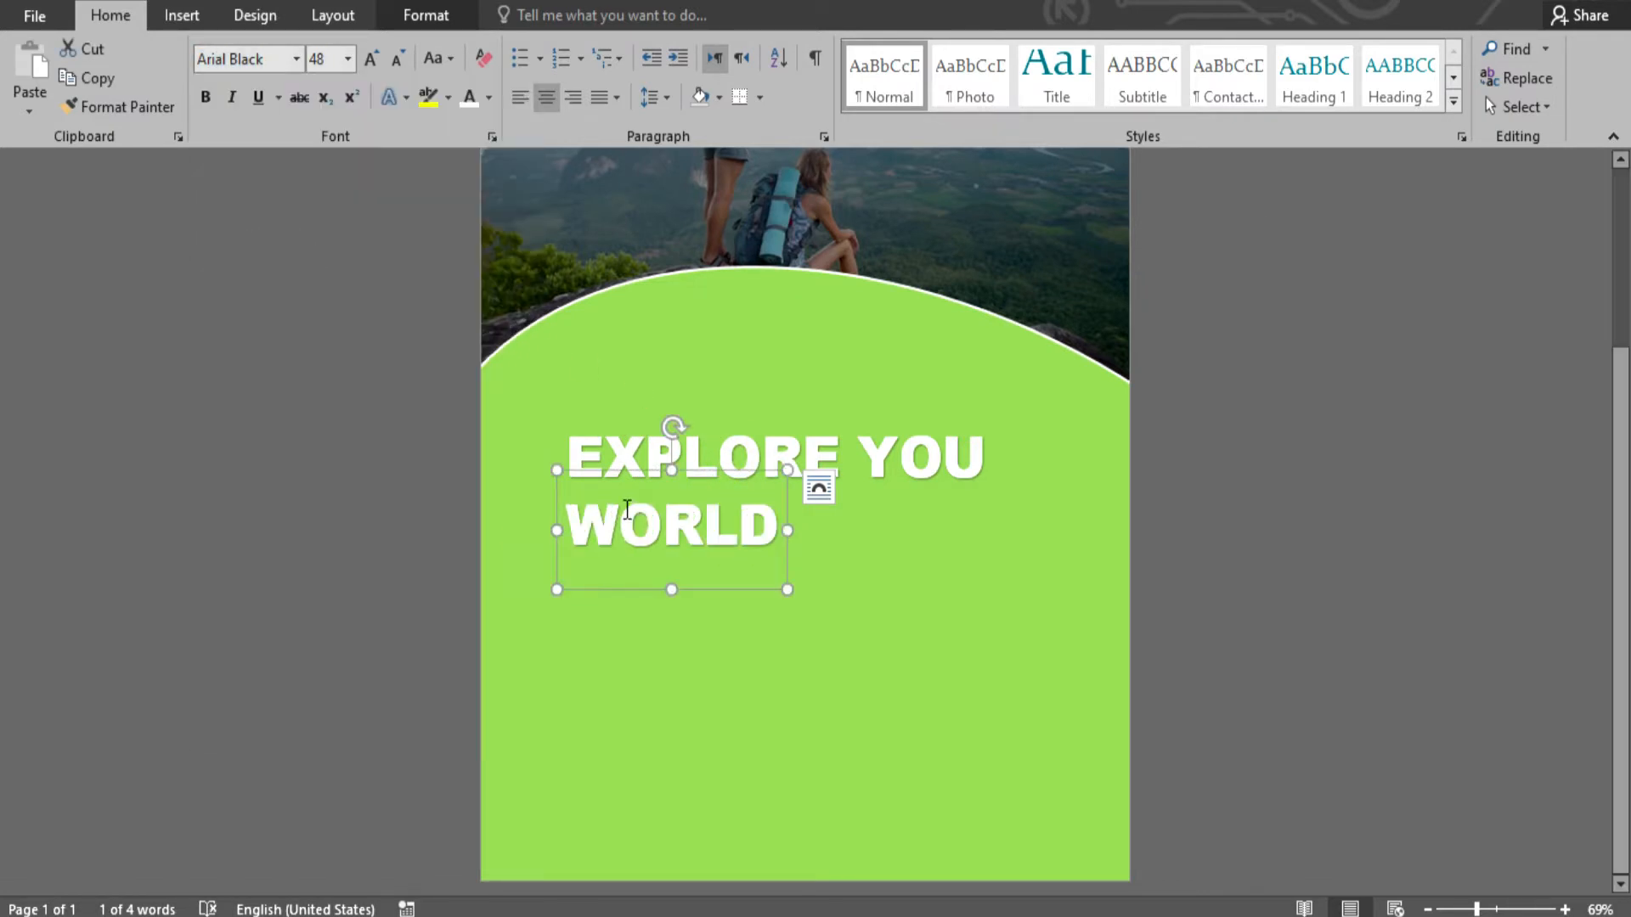
- Space the letters out as W O R L D and colour the text black
{"action": "left_click", "coordinate": [621, 517]}
{"action": "left_click", "coordinate": [682, 519]}
{"action": "left_click", "coordinate": [739, 523]}
{"action": "left_click", "coordinate": [801, 520]}
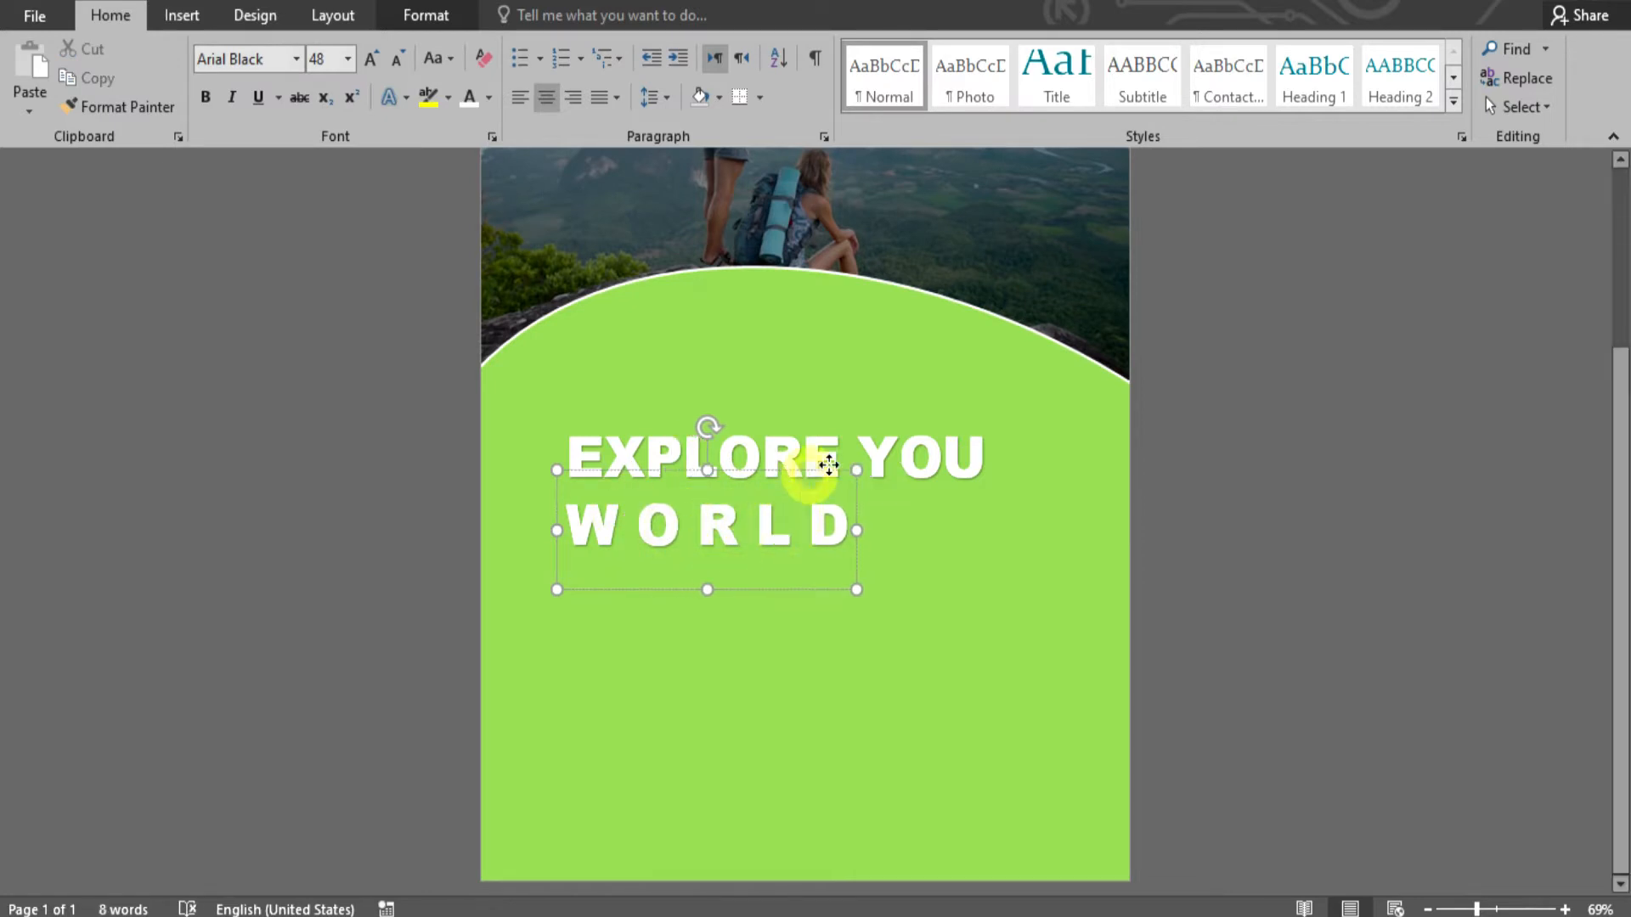
{"action": "key", "text": "ctrl+a"}
{"action": "left_click", "coordinate": [489, 97]}
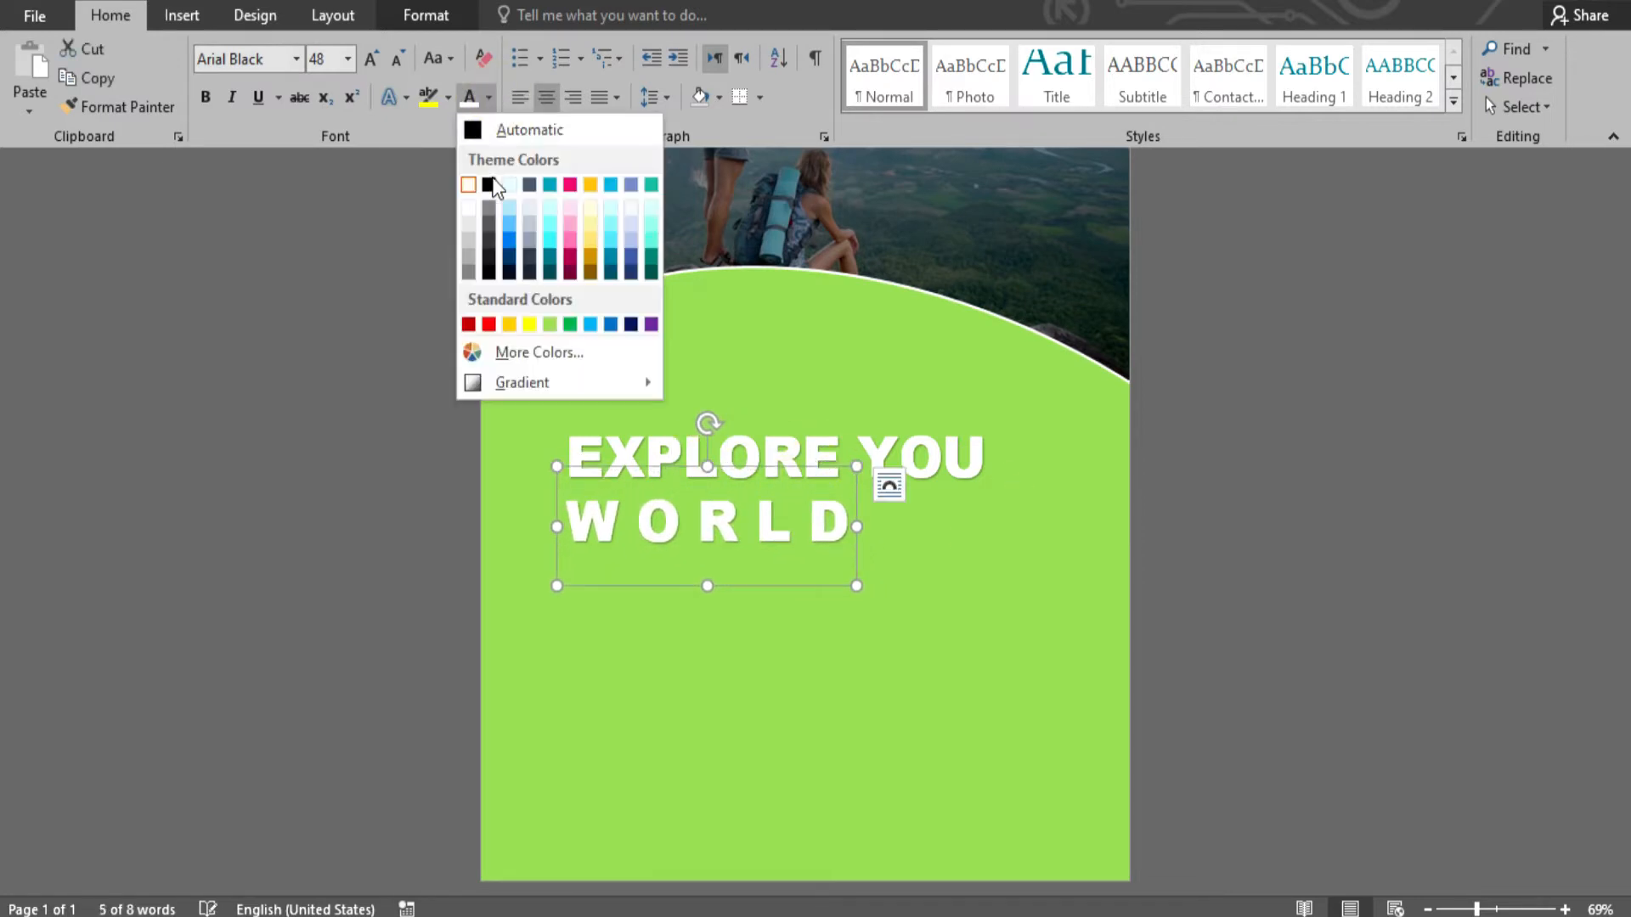
{"action": "left_click", "coordinate": [492, 186]}
{"action": "left_click", "coordinate": [982, 580]}
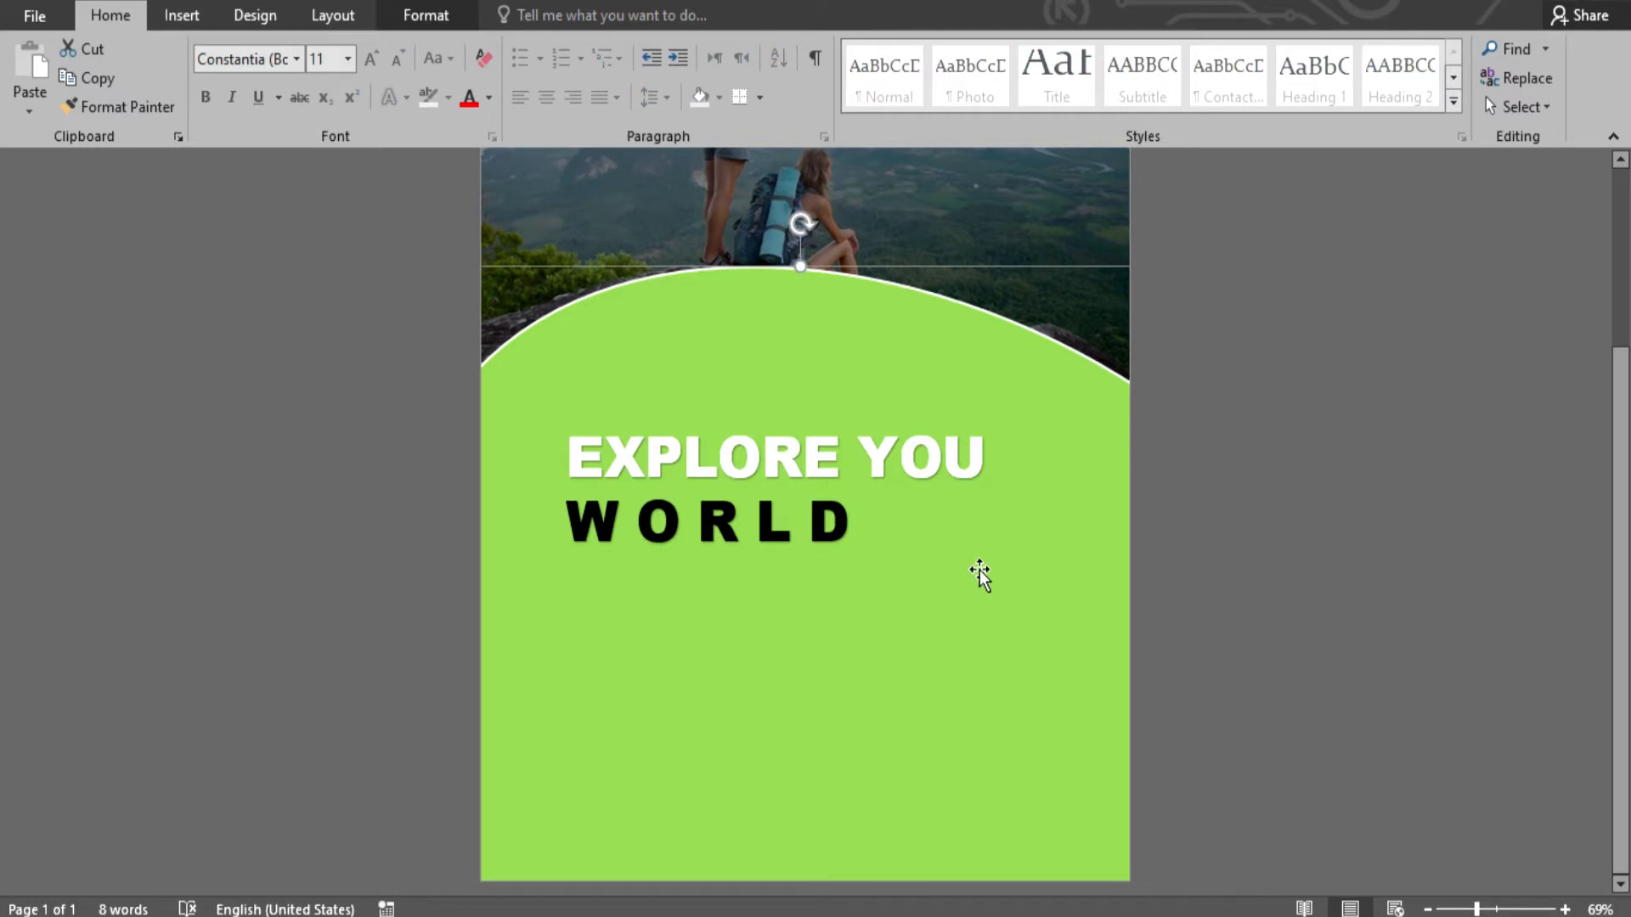
{"action": "scroll", "coordinate": [1193, 427], "scroll_direction": "up", "scroll_amount": 3}
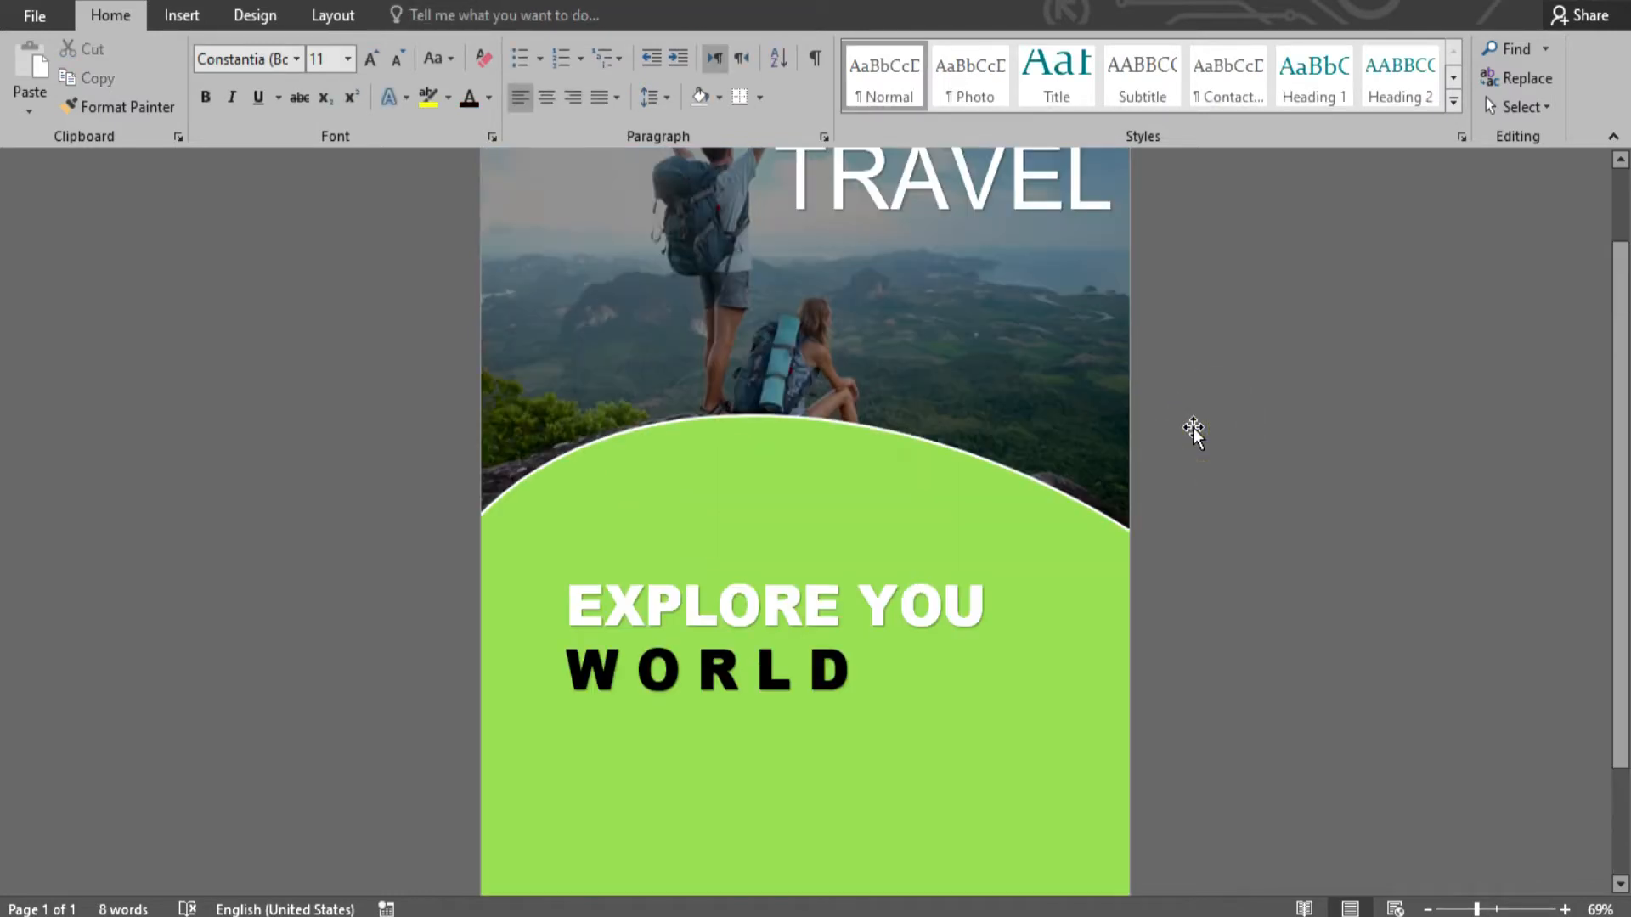
- Draw a circle and place it at the photo's lower-left edge over the arch
{"action": "left_click", "coordinate": [181, 14]}
{"action": "left_click", "coordinate": [348, 102]}
{"action": "left_click", "coordinate": [414, 170]}
{"action": "mouse_move", "coordinate": [544, 402]}
{"action": "left_mouse_down"}
{"action": "mouse_move", "coordinate": [648, 476]}
{"action": "mouse_move", "coordinate": [718, 585]}
{"action": "left_mouse_up"}
{"action": "left_click_drag", "start_coordinate": [677, 522], "coordinate": [677, 475]}
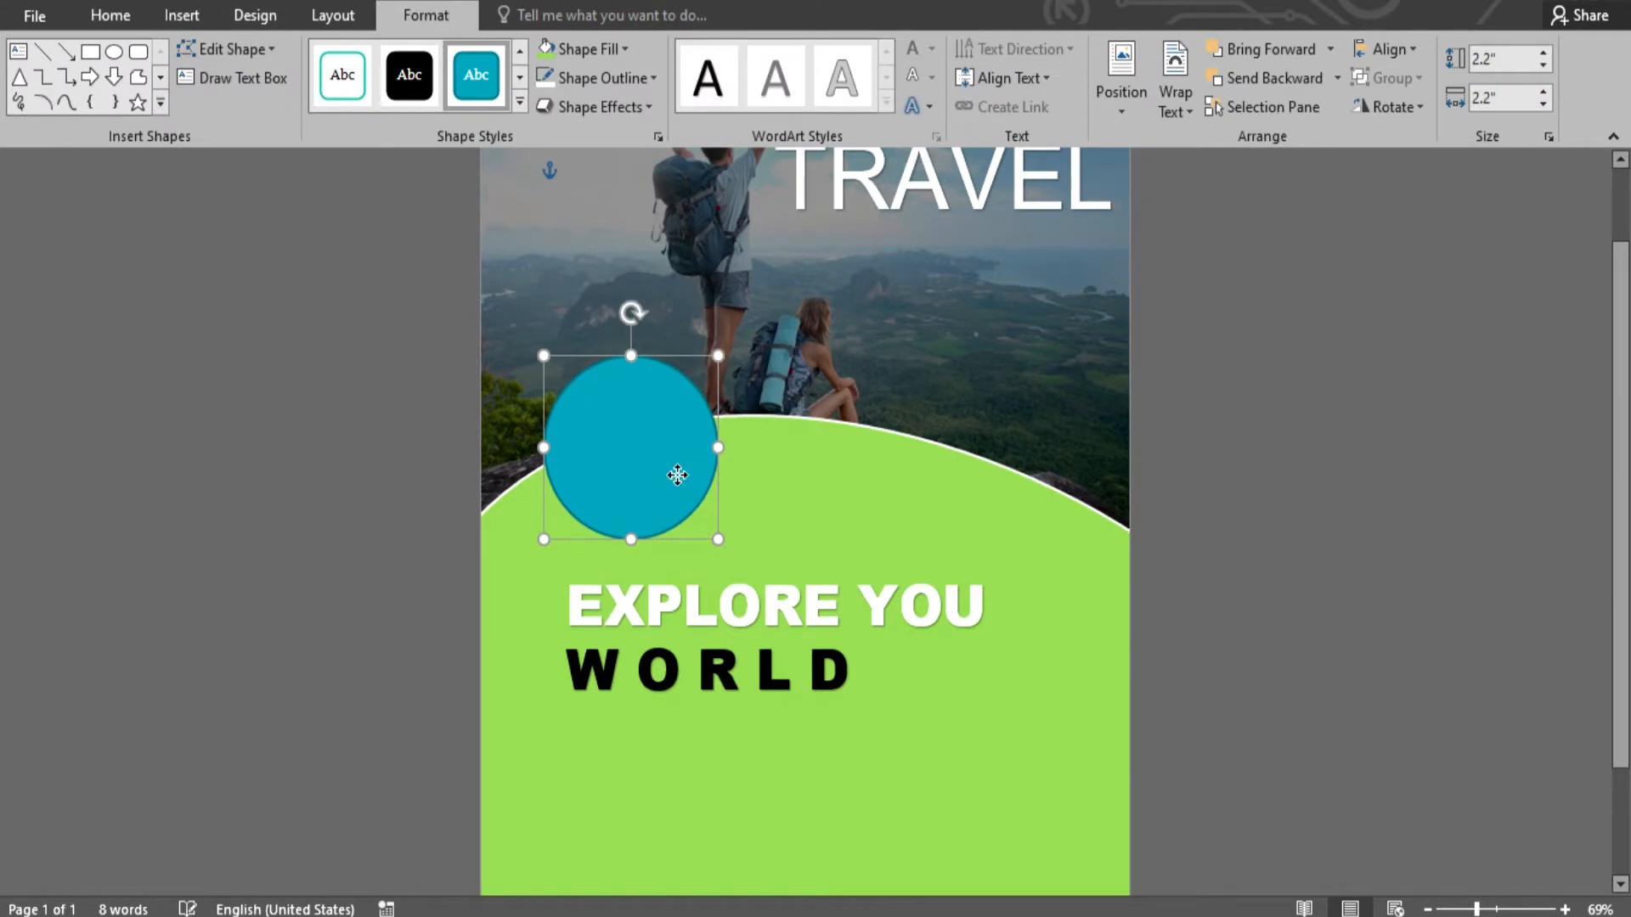
- Style the circle solid black with a yellow 4½ pt outline
{"action": "left_click", "coordinate": [386, 75]}
{"action": "left_click", "coordinate": [605, 77]}
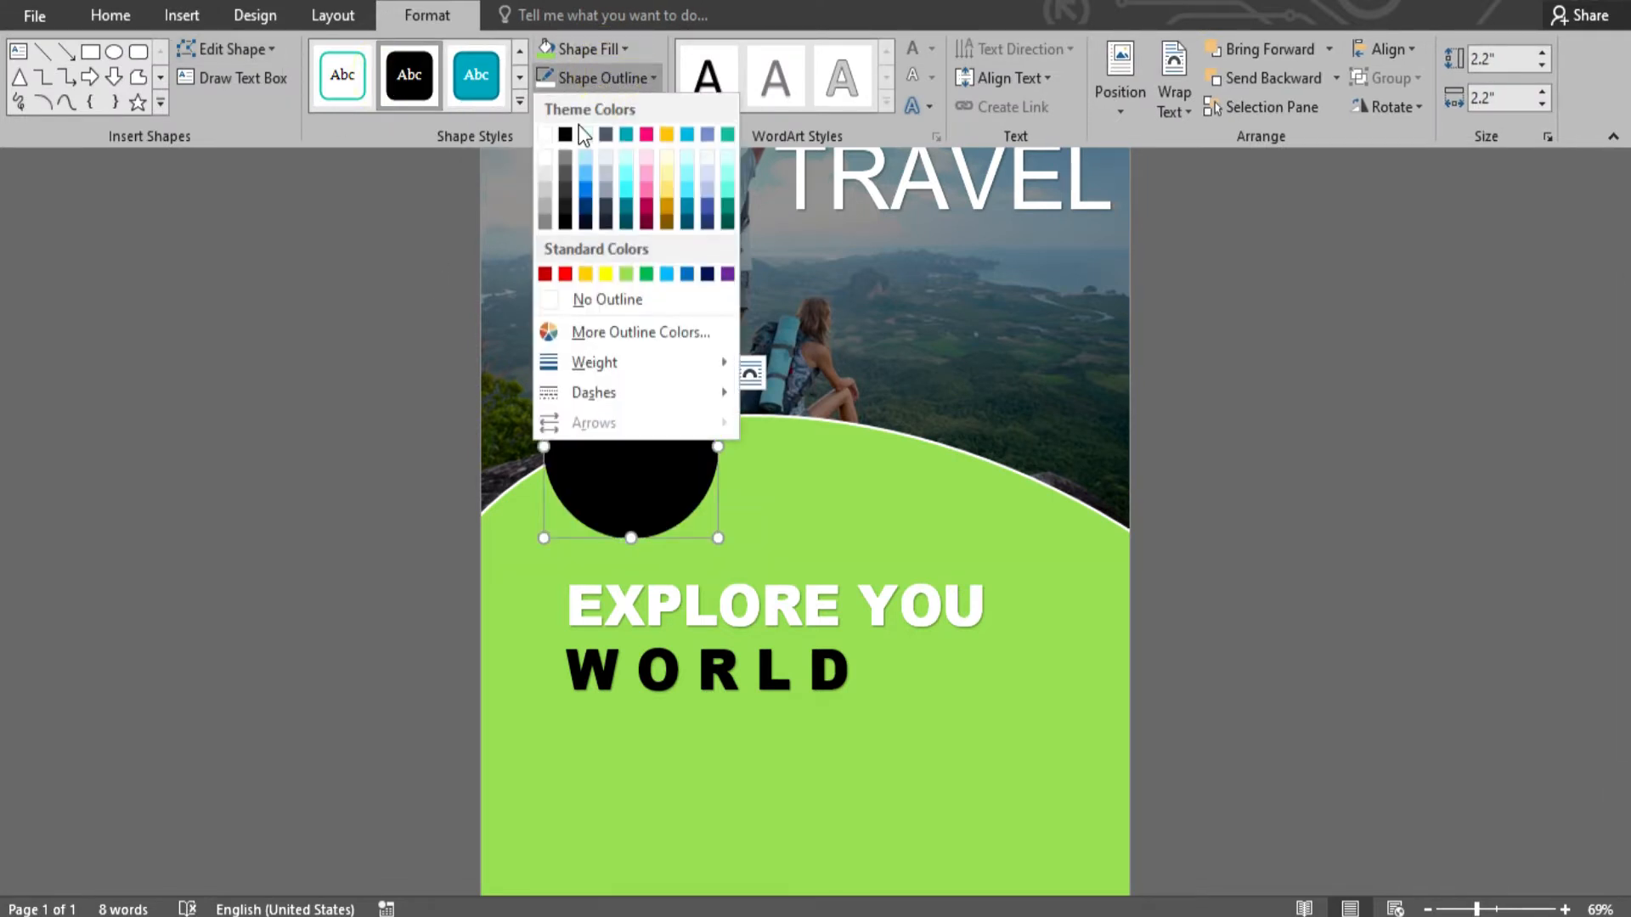
{"action": "left_click", "coordinate": [605, 275]}
{"action": "left_click", "coordinate": [625, 78]}
{"action": "mouse_move", "coordinate": [634, 362]}
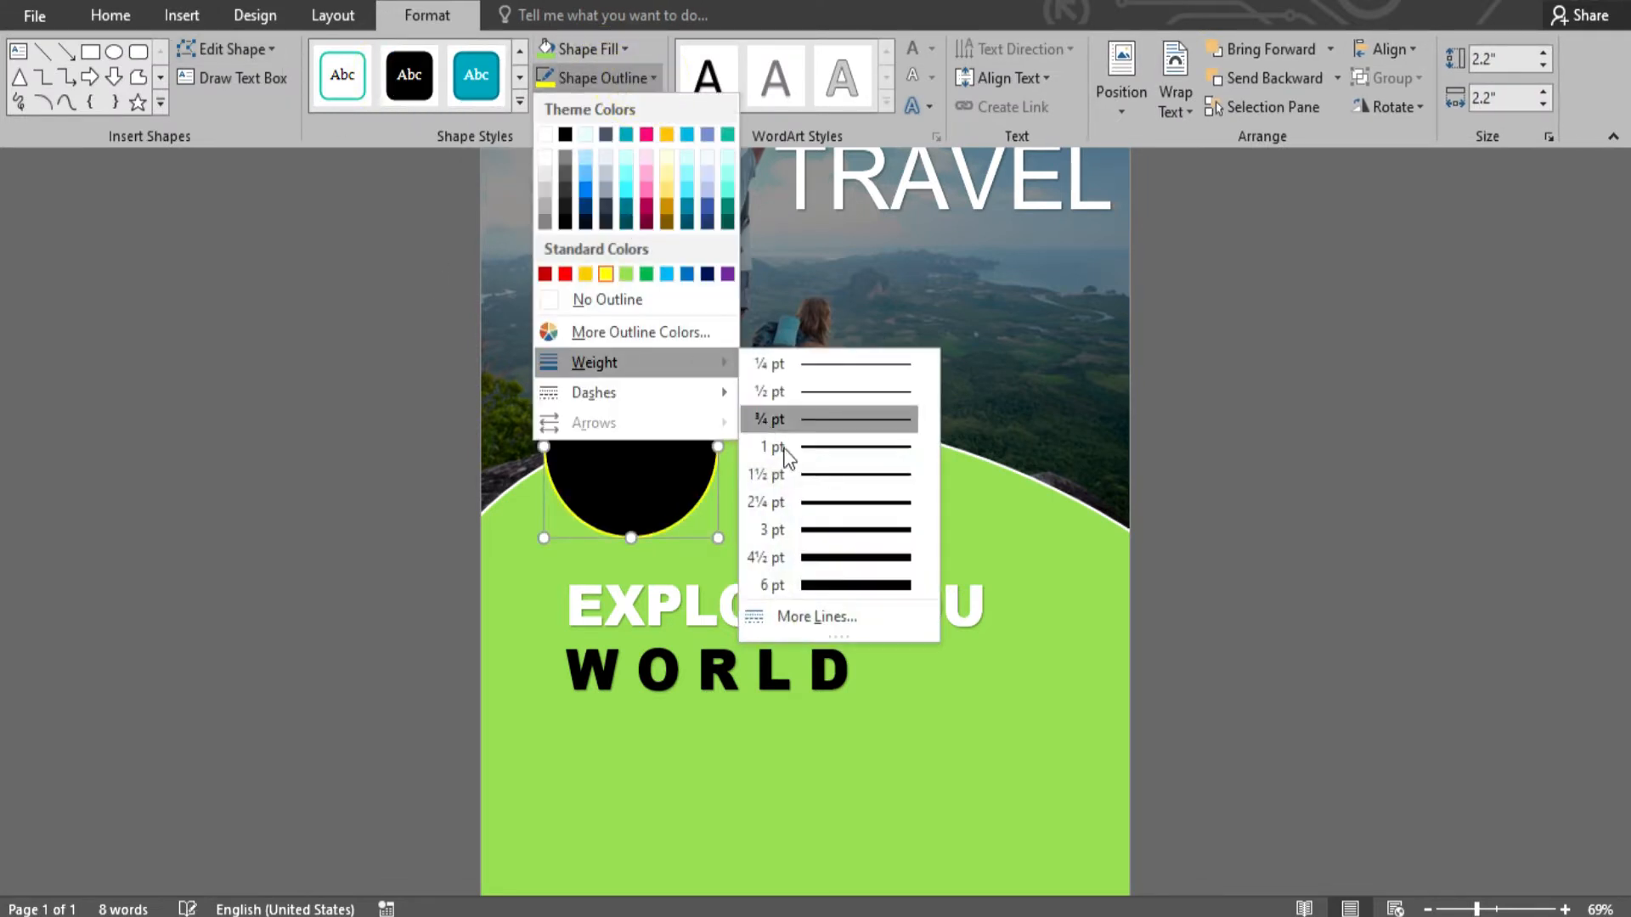
{"action": "left_click", "coordinate": [835, 553]}
{"action": "left_click", "coordinate": [1272, 443]}
- Insert a new WordArt text box and move it right of the circle
{"action": "left_click", "coordinate": [794, 691]}
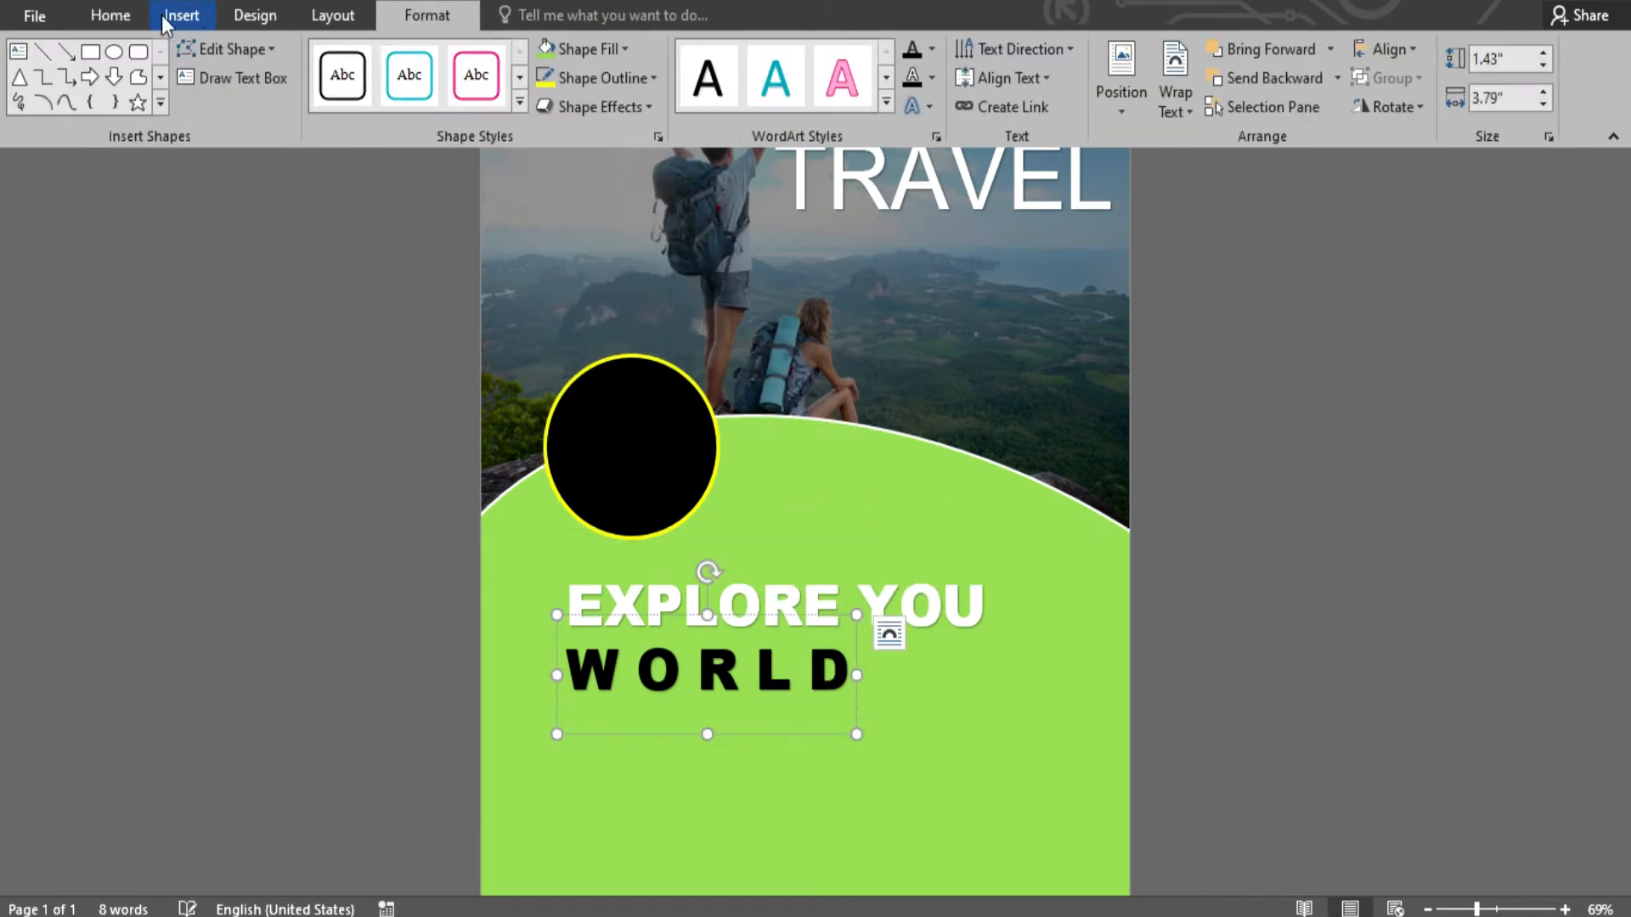
{"action": "left_click", "coordinate": [119, 19]}
{"action": "left_click", "coordinate": [968, 796]}
{"action": "left_click", "coordinate": [182, 15]}
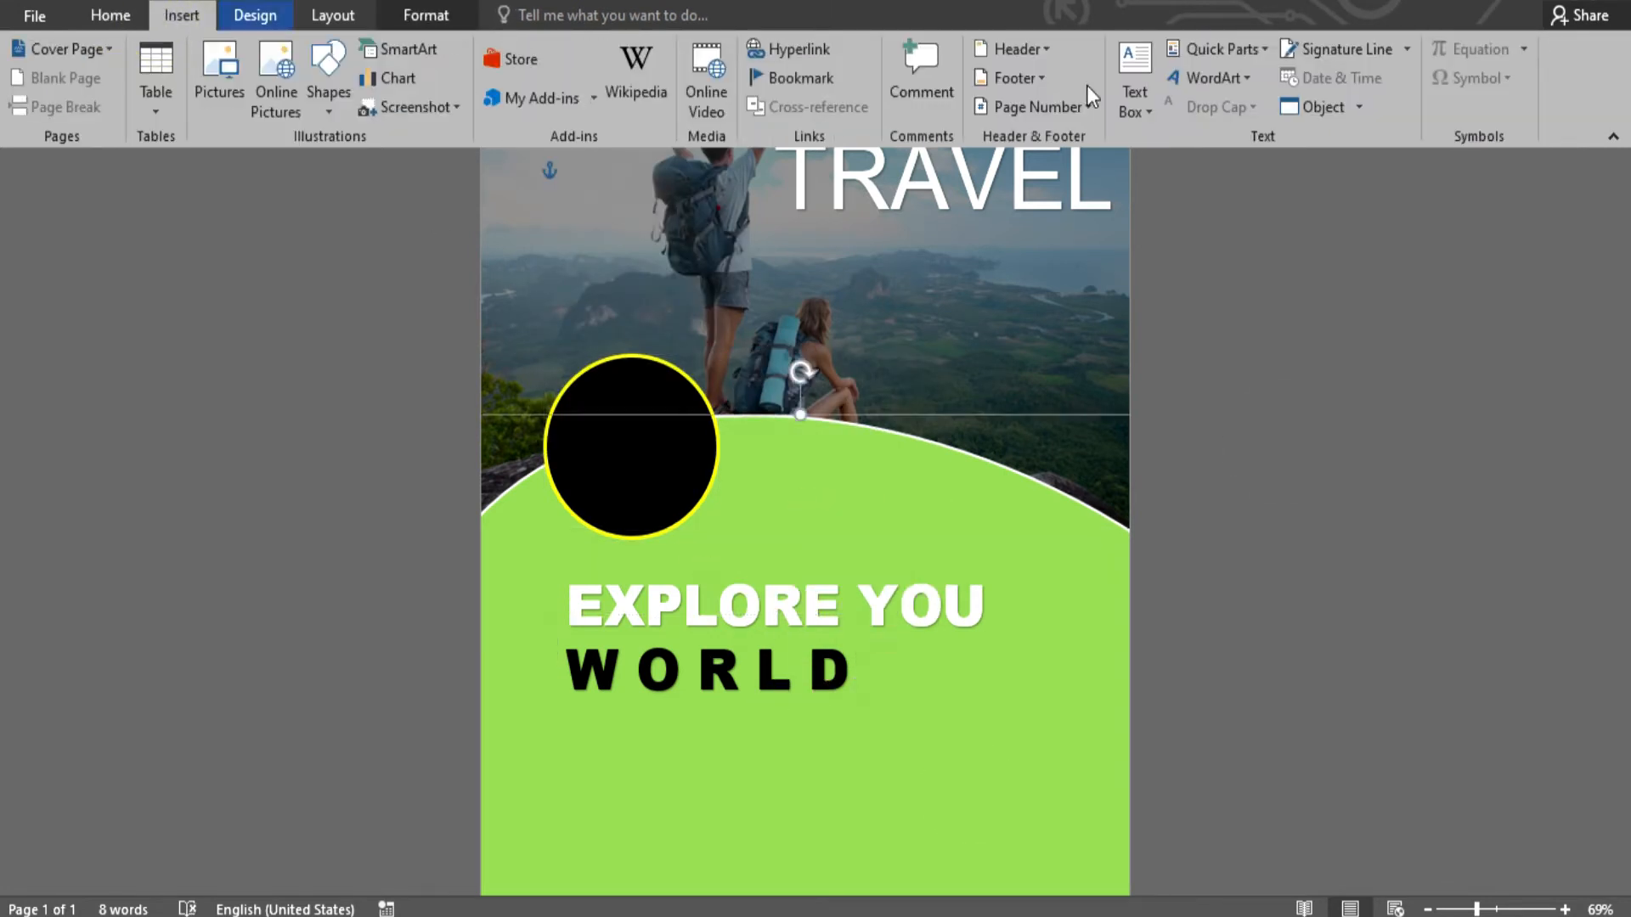
{"action": "left_click", "coordinate": [1206, 77]}
{"action": "left_click", "coordinate": [1196, 135]}
{"action": "left_click_drag", "start_coordinate": [675, 435], "coordinate": [936, 485]}
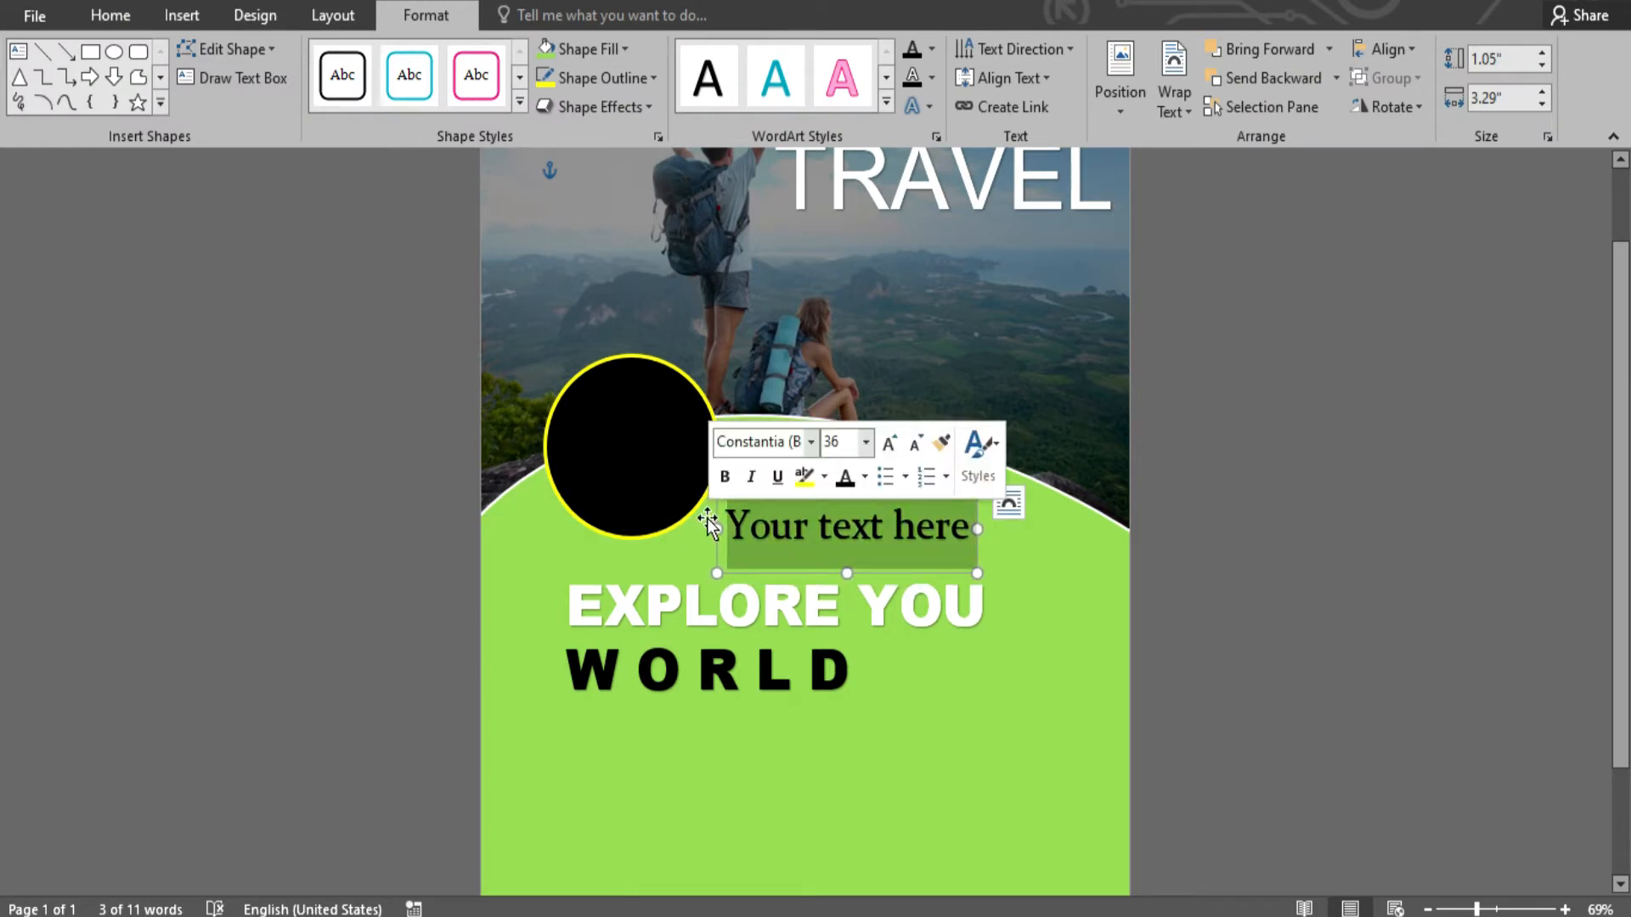
- Type 30% in the WordArt, move it onto the black circle and make it white
{"action": "type", "text": "30%"}
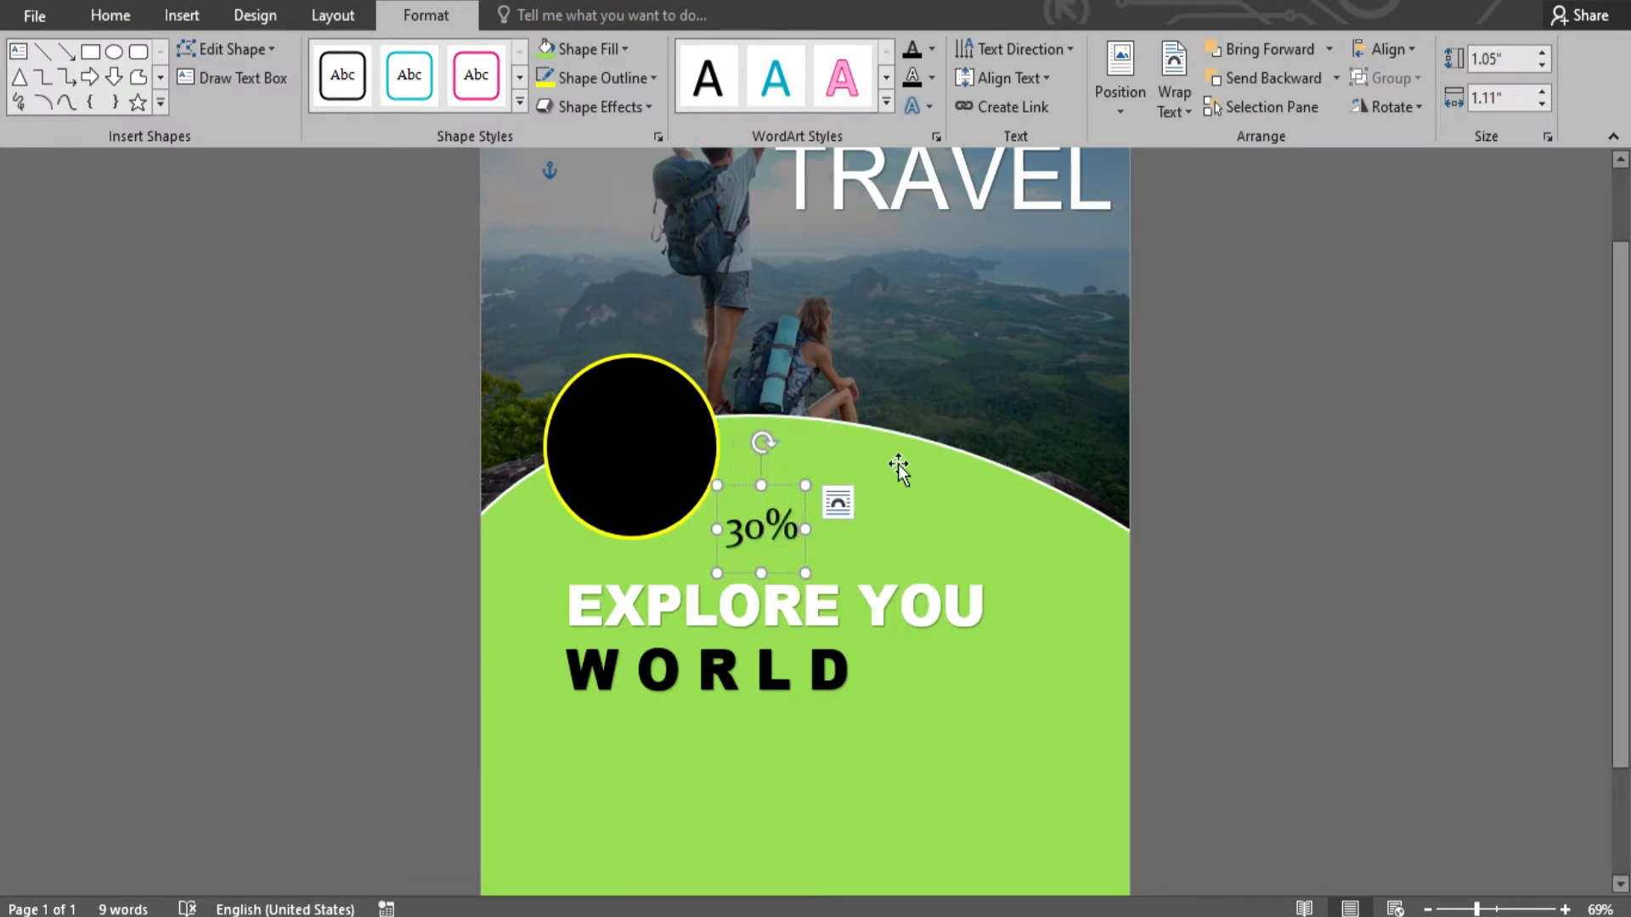
{"action": "left_click_drag", "start_coordinate": [783, 485], "coordinate": [649, 374]}
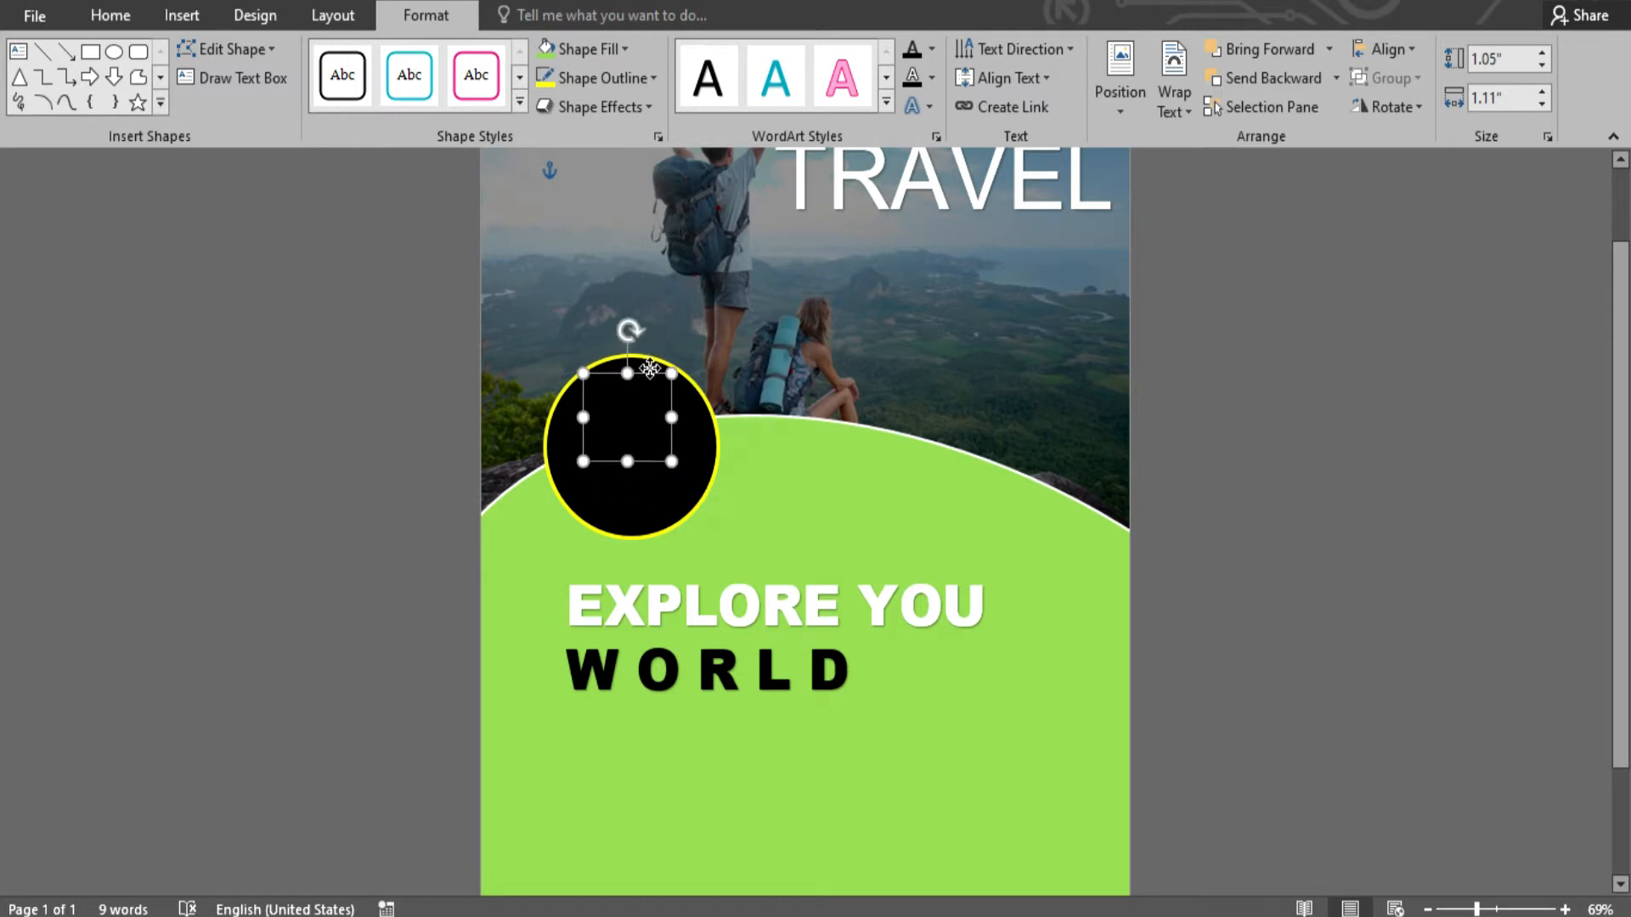
{"action": "left_click", "coordinate": [934, 49]}
{"action": "left_click", "coordinate": [911, 134]}
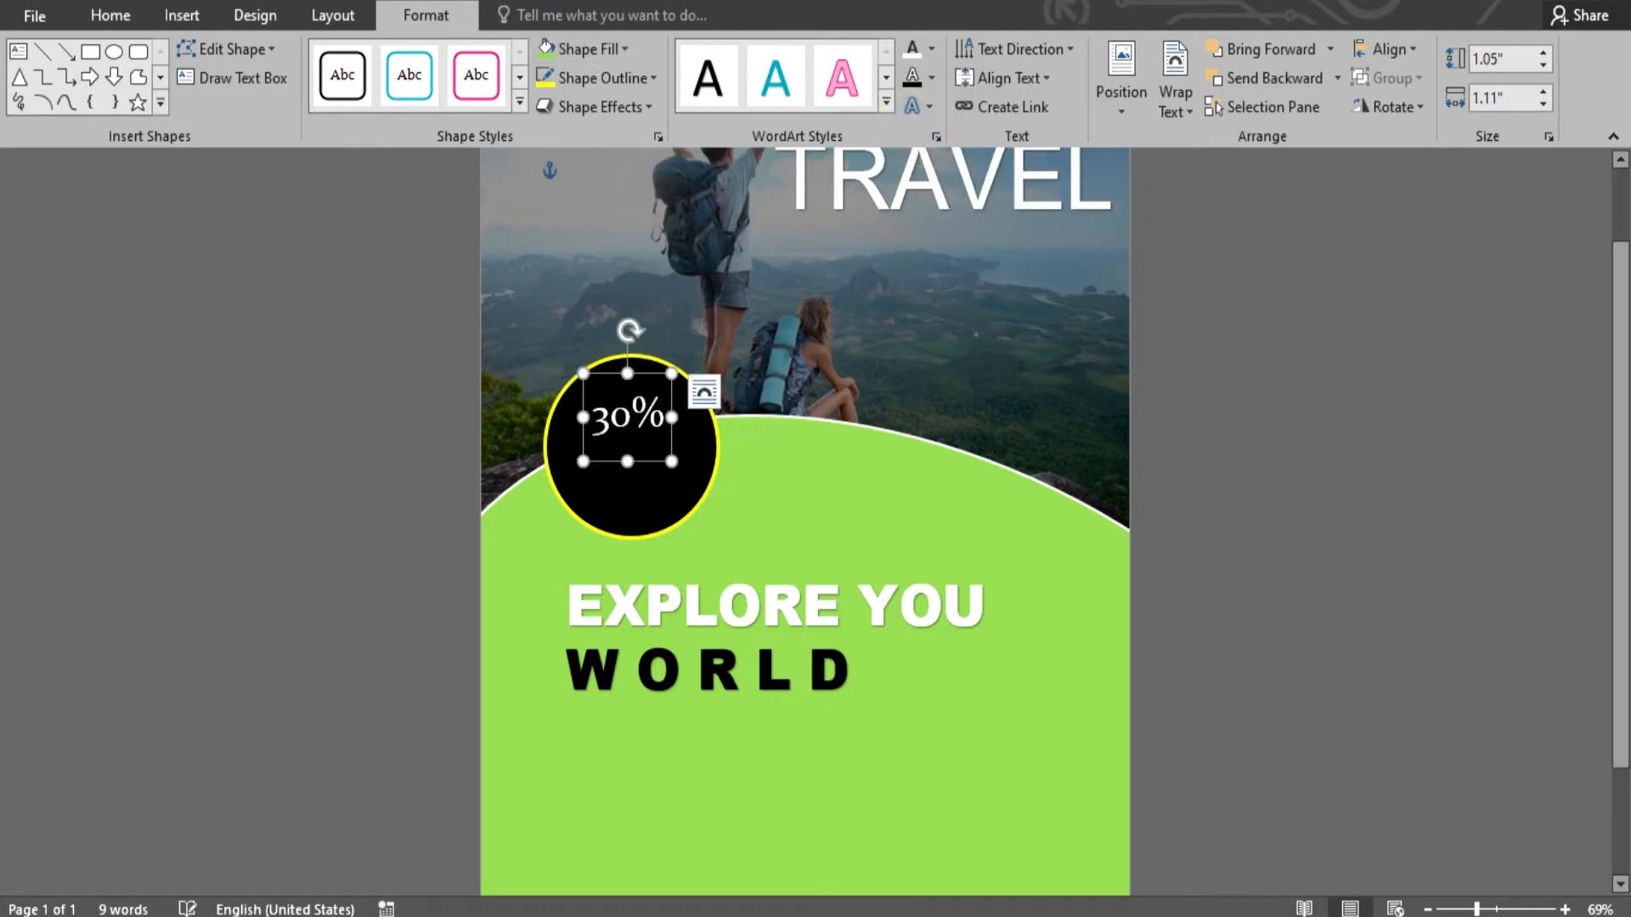
- Copy the 30% text just below itself and change the copy to OFF
{"action": "left_click_drag", "start_coordinate": [650, 369], "coordinate": [657, 421]}
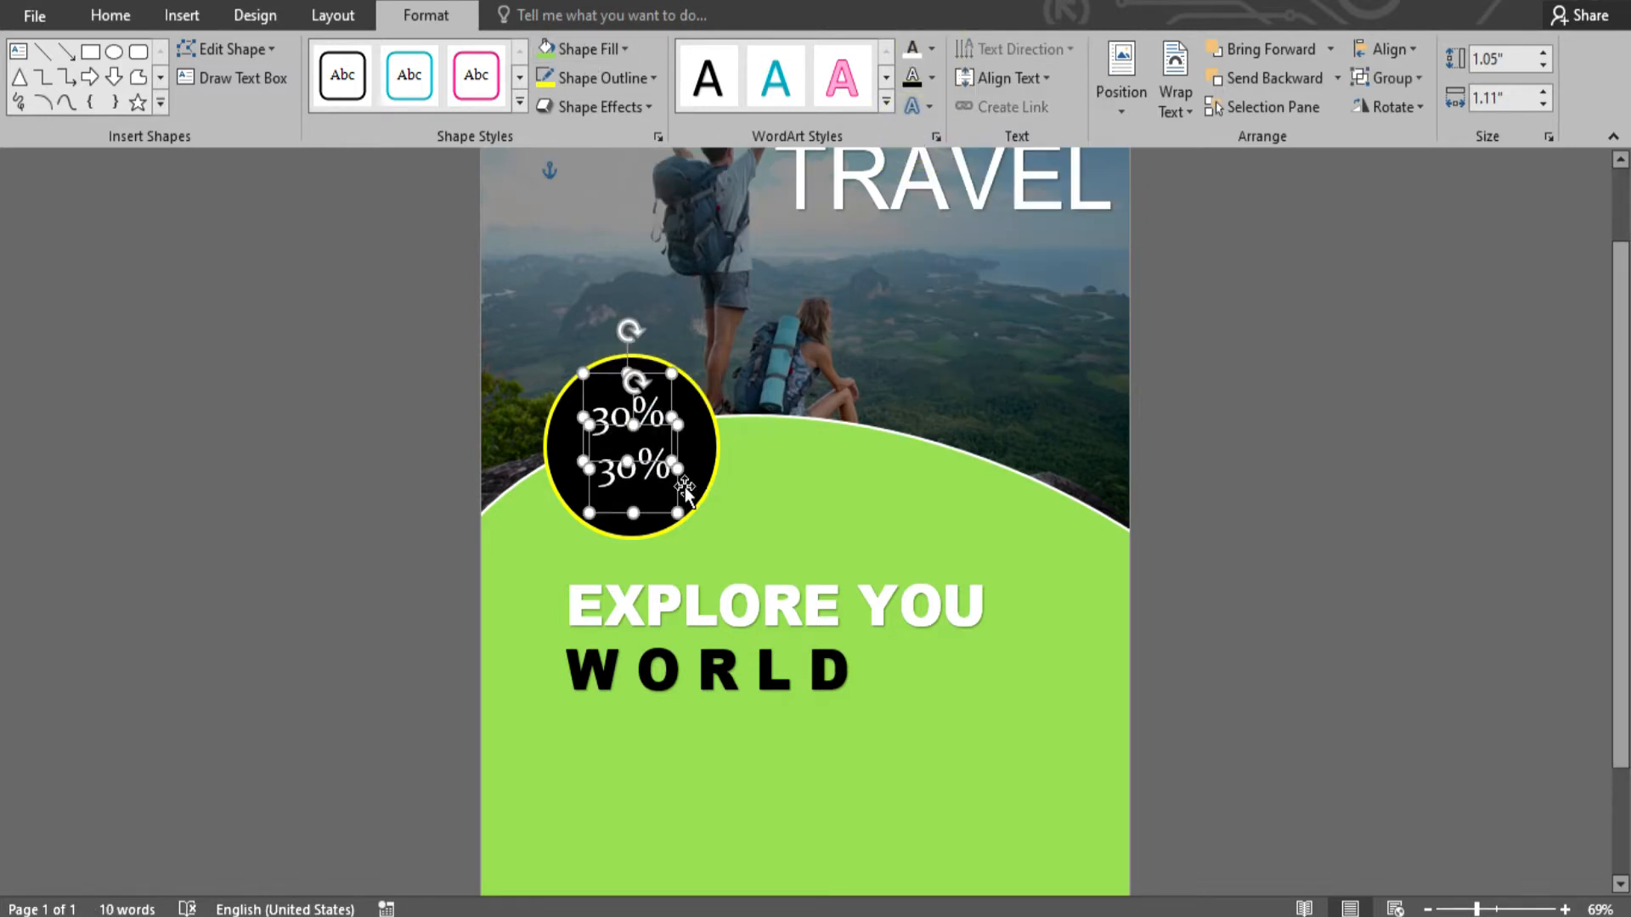
{"action": "left_click", "coordinate": [663, 475]}
{"action": "left_click_drag", "start_coordinate": [667, 477], "coordinate": [551, 459]}
{"action": "type", "text": "o"}
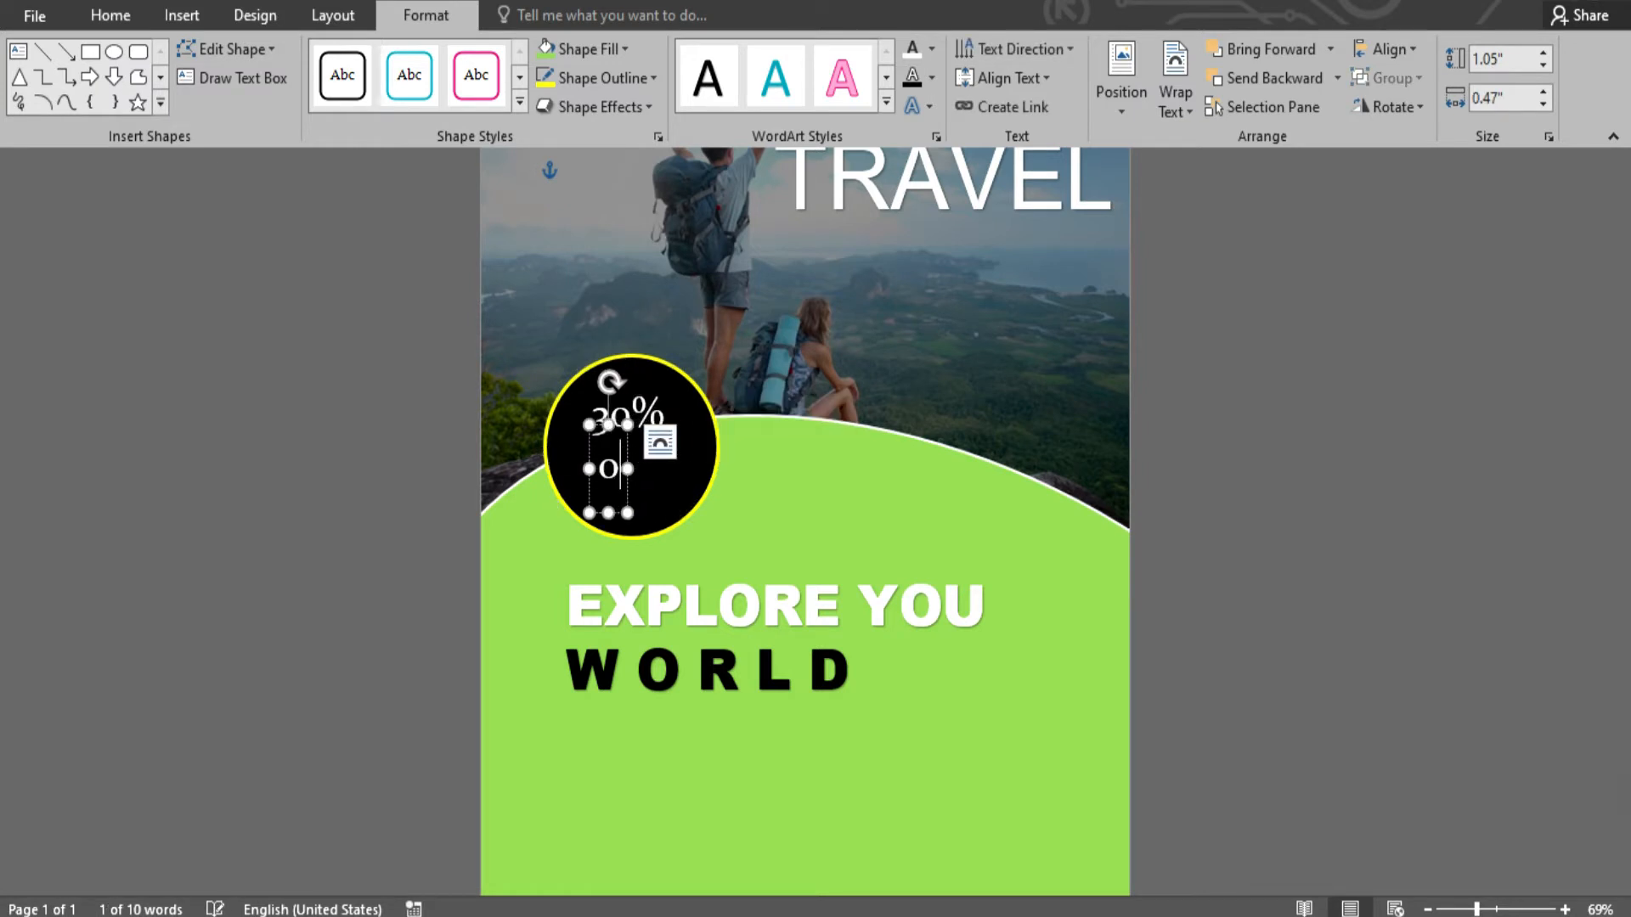
{"action": "type", "text": "FF"}
{"action": "left_click", "coordinate": [1020, 649]}
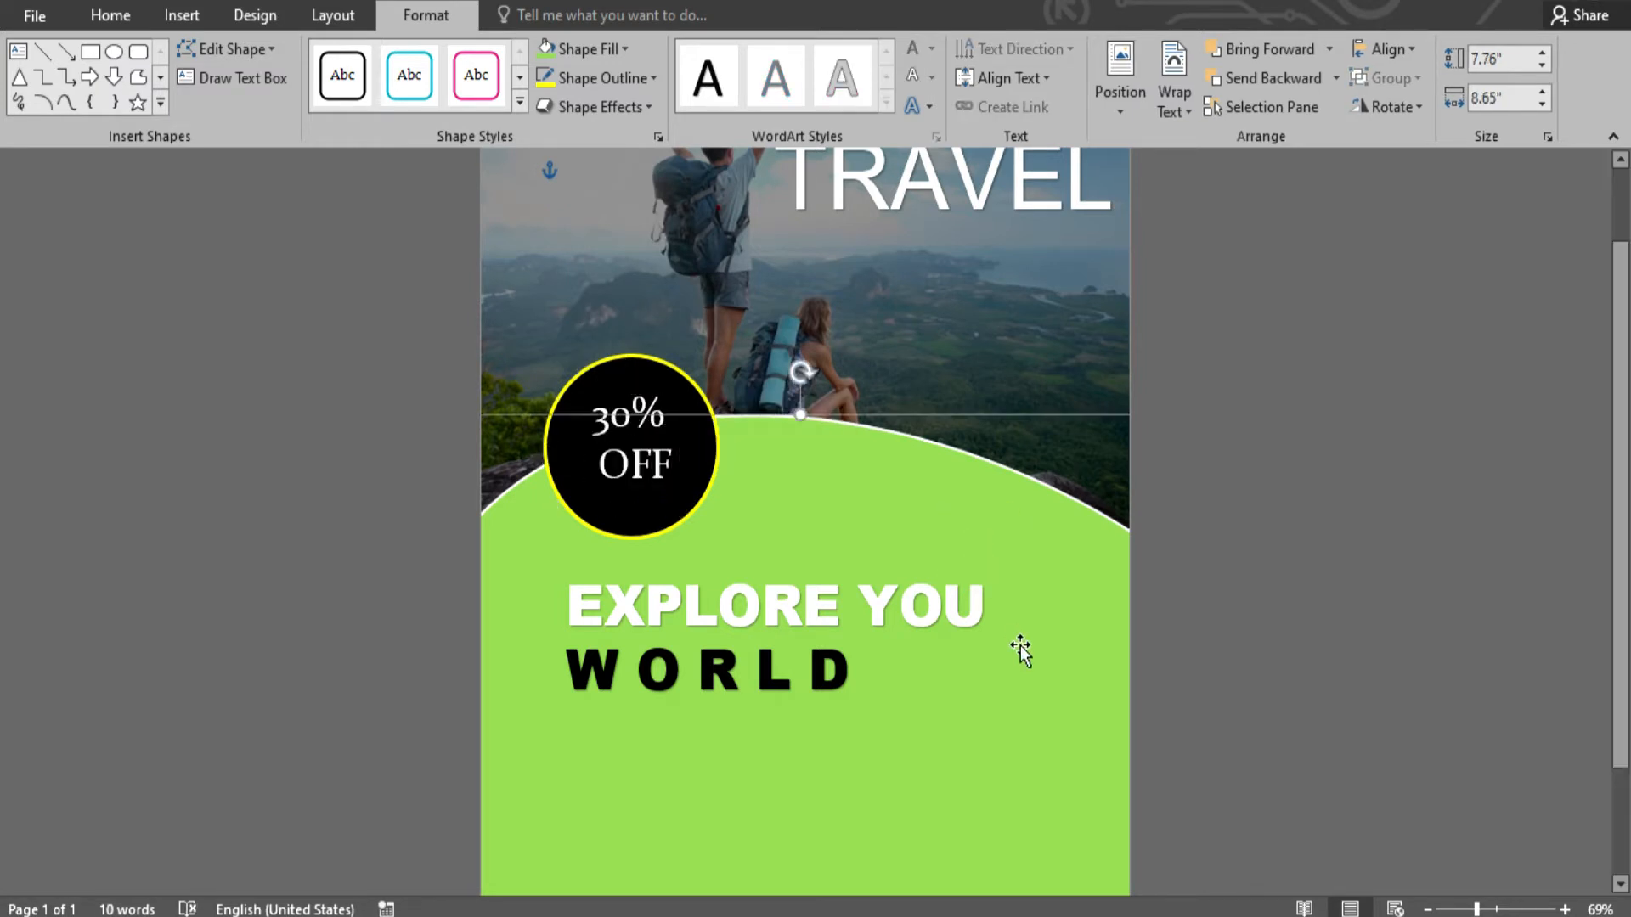
{"action": "scroll", "coordinate": [902, 682], "scroll_direction": "down", "scroll_amount": 3}
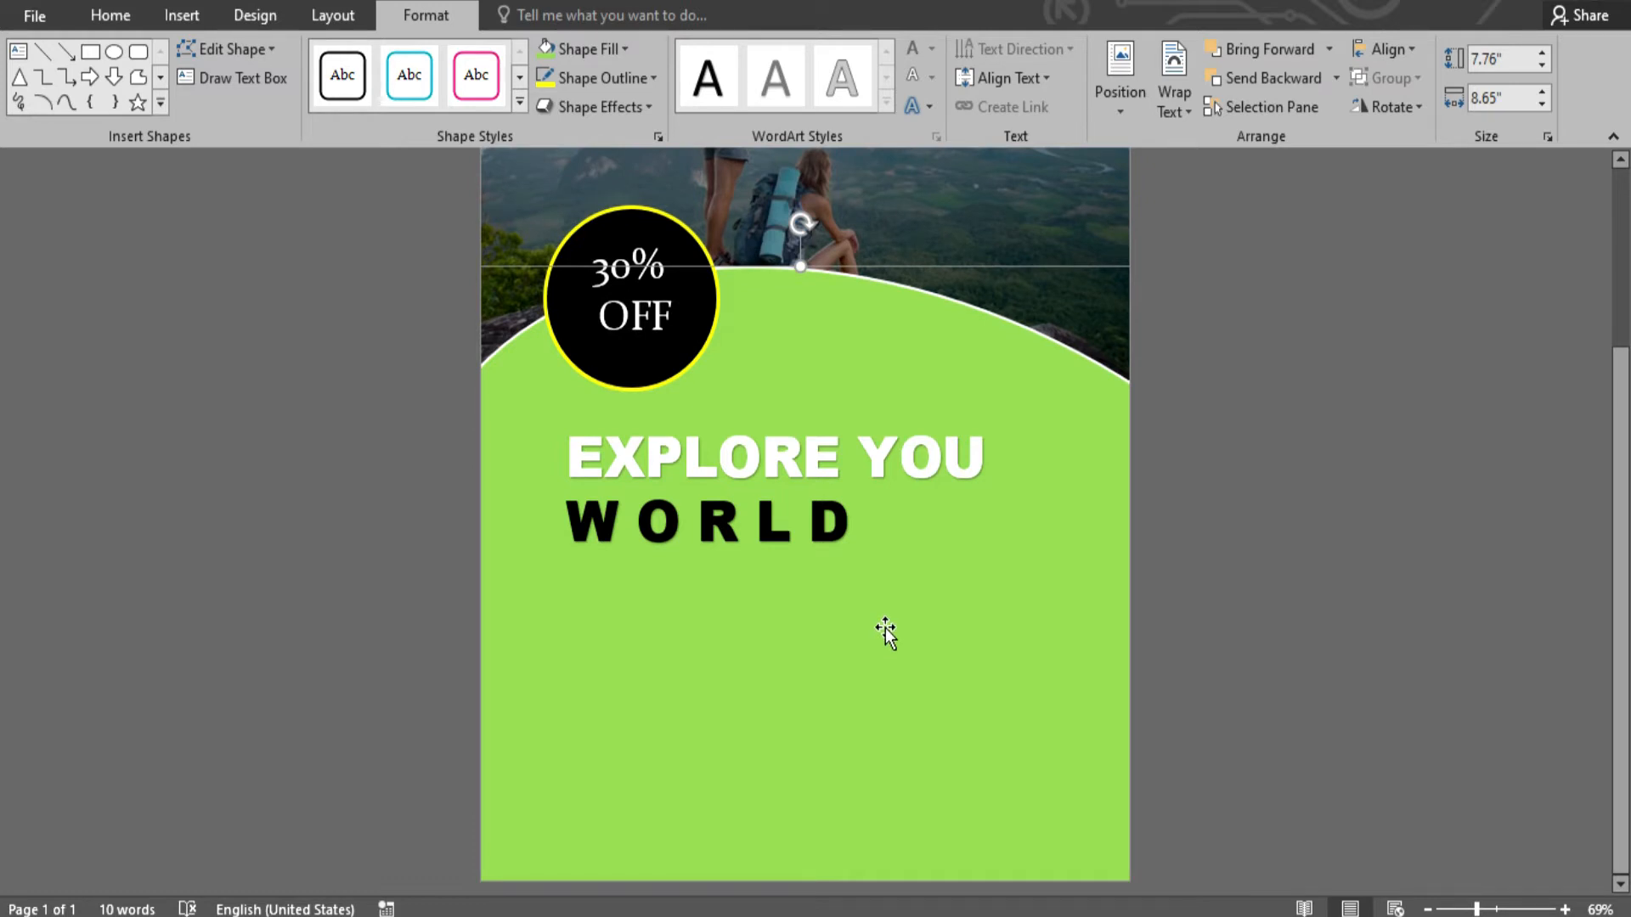
- Insert a new WordArt text box and place it just below WORLD
{"action": "left_click", "coordinate": [841, 567]}
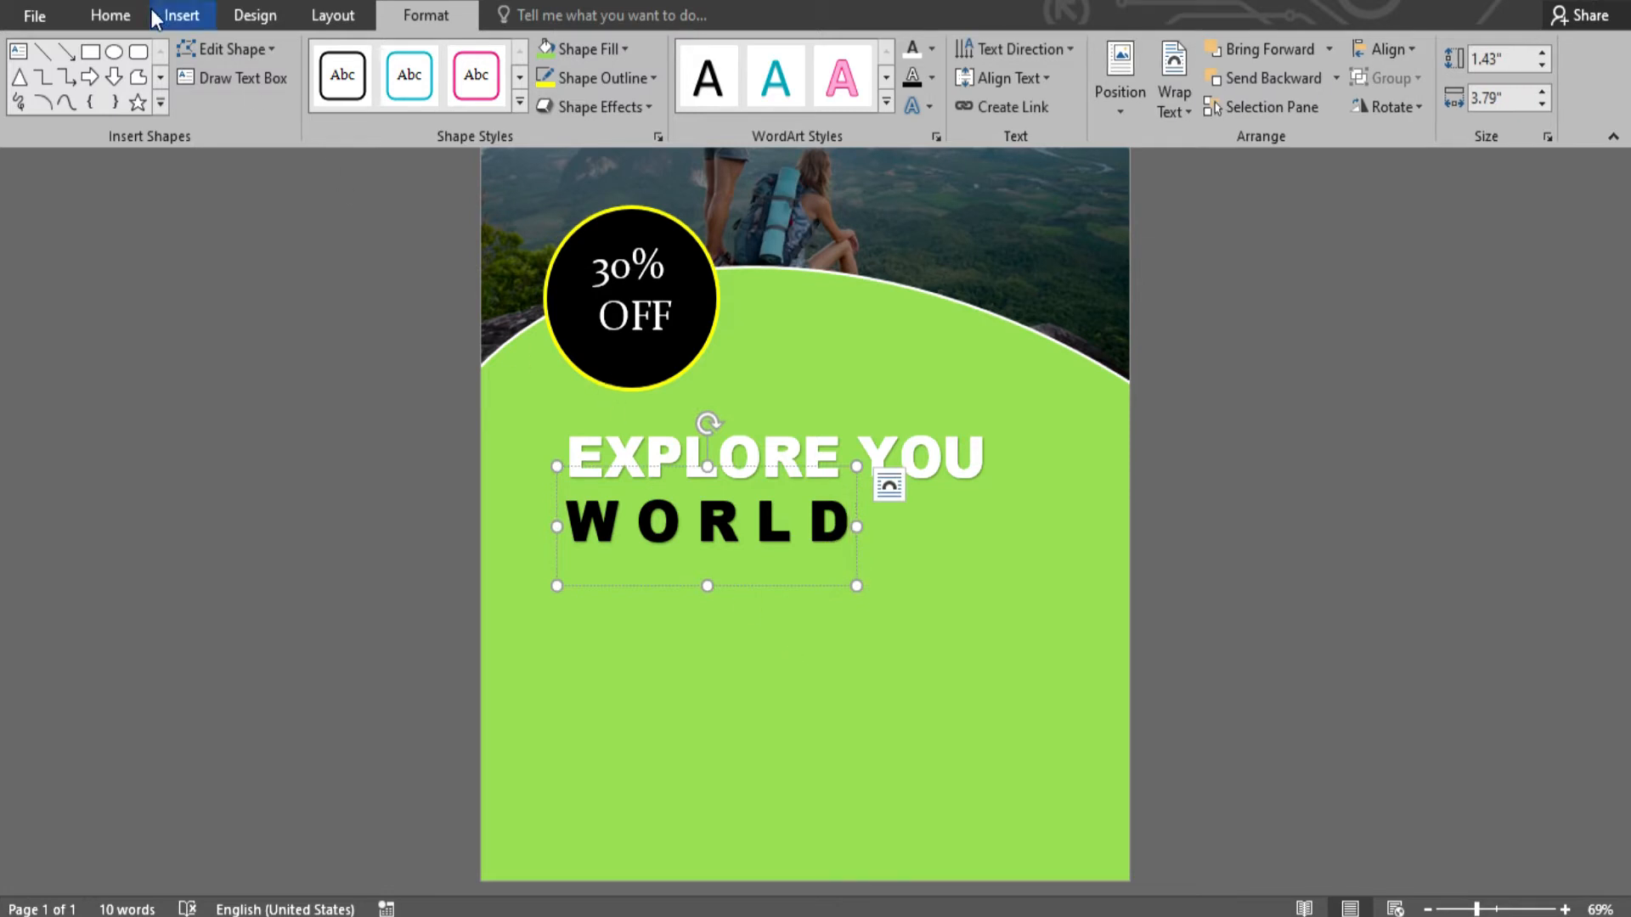
{"action": "left_click", "coordinate": [115, 15]}
{"action": "left_click", "coordinate": [186, 15]}
{"action": "left_click", "coordinate": [1212, 75]}
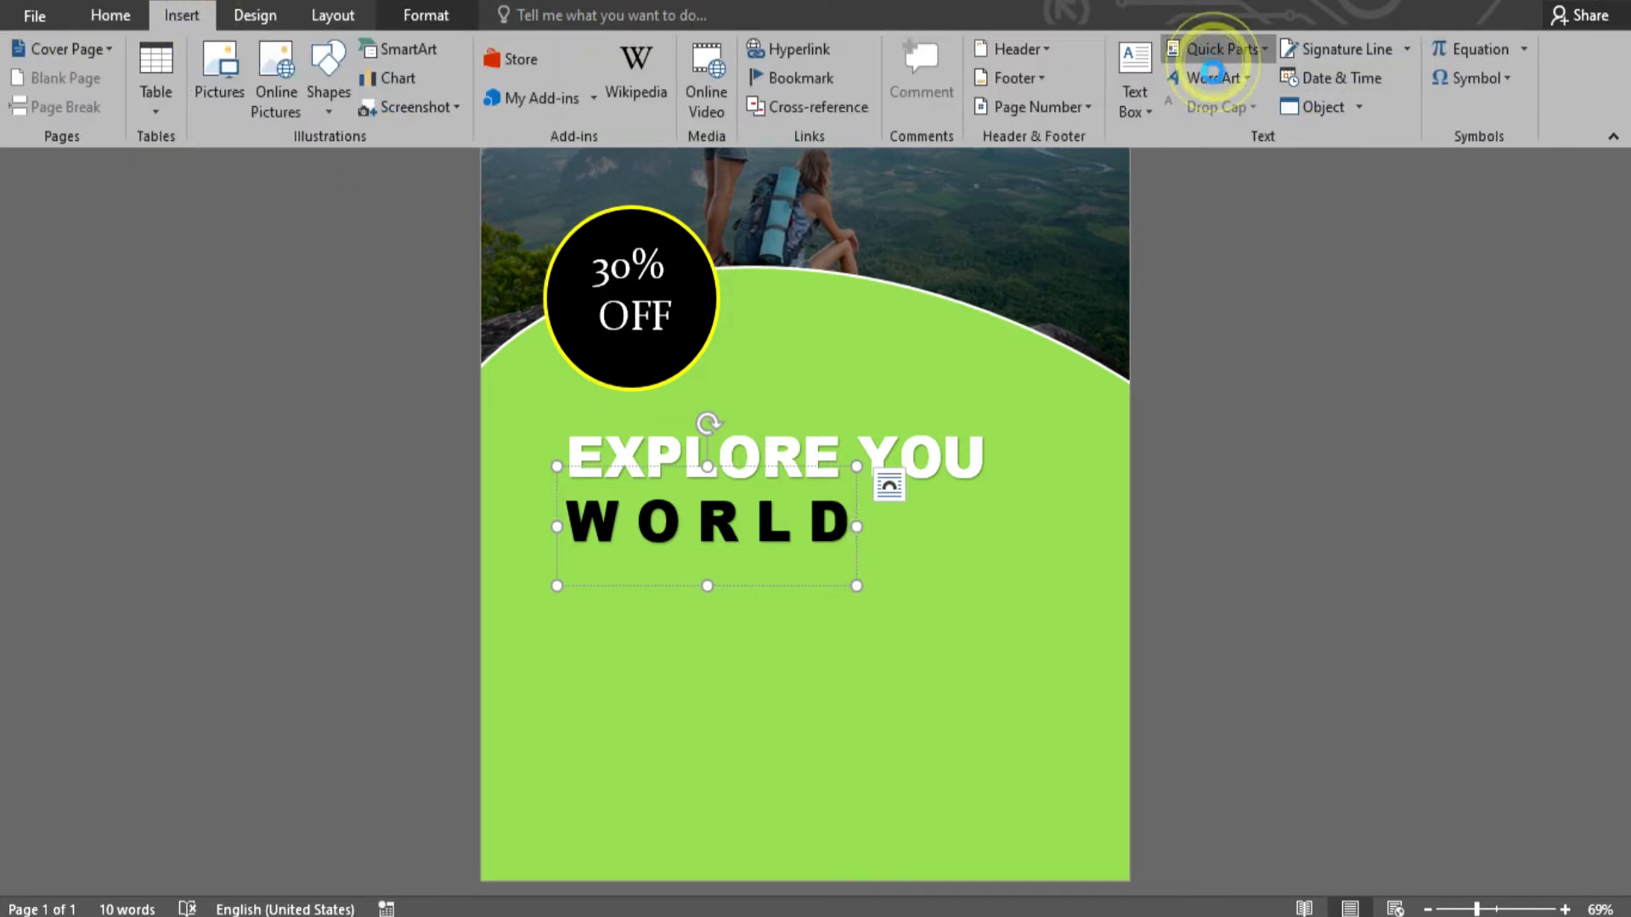
{"action": "left_click", "coordinate": [1144, 138]}
{"action": "left_click", "coordinate": [1216, 78]}
{"action": "left_click", "coordinate": [1210, 116]}
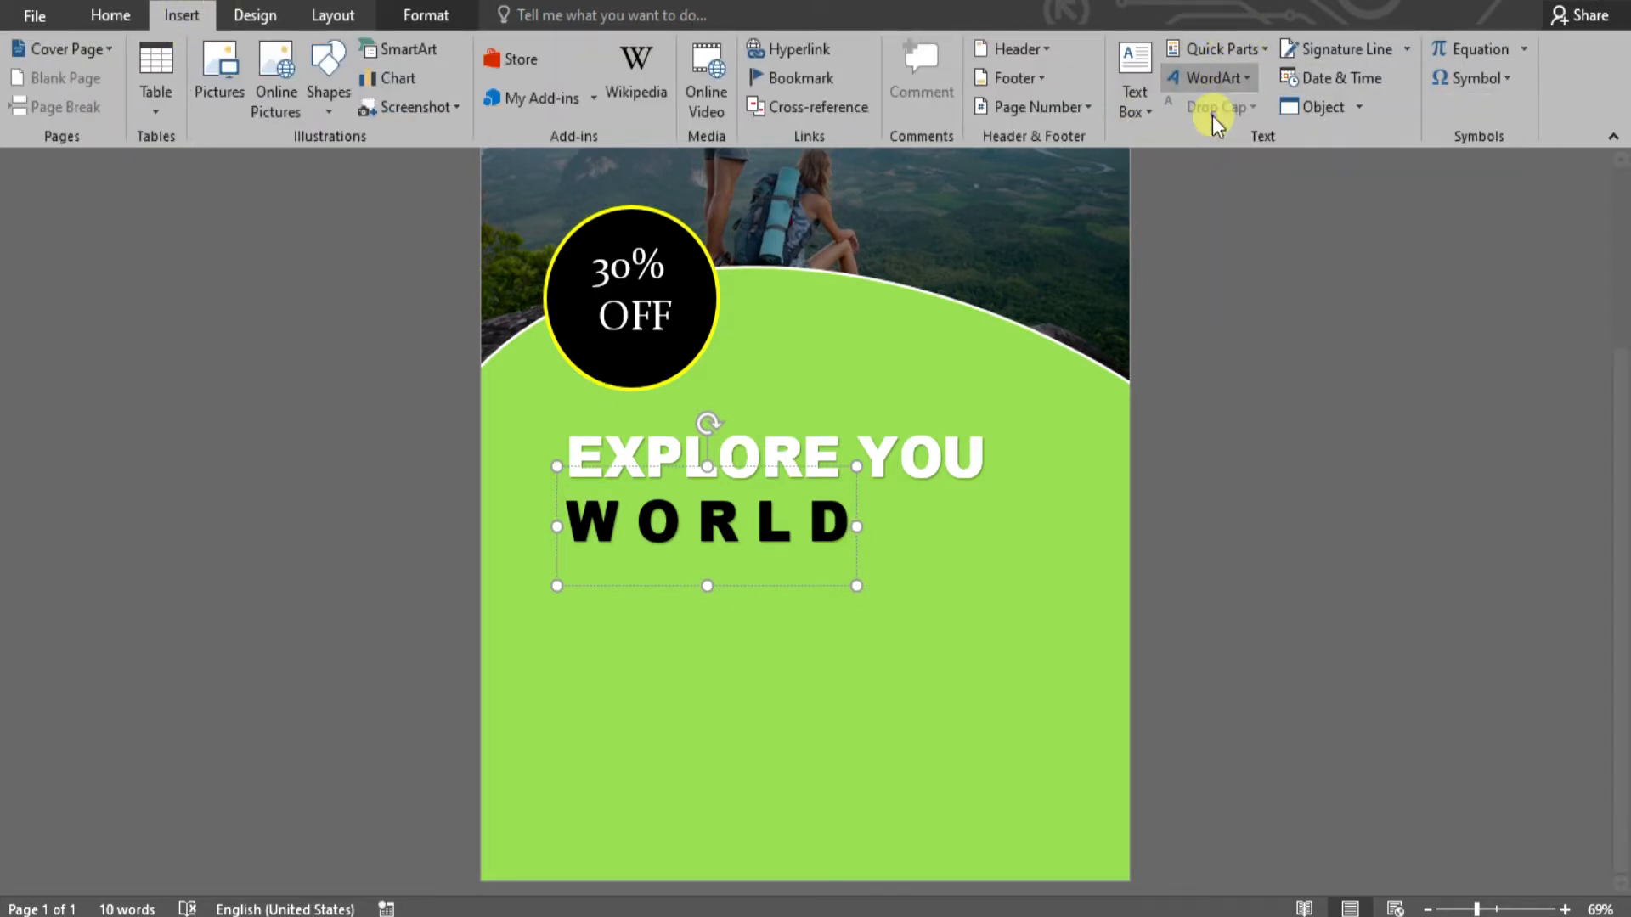
{"action": "left_click_drag", "start_coordinate": [739, 486], "coordinate": [738, 541]}
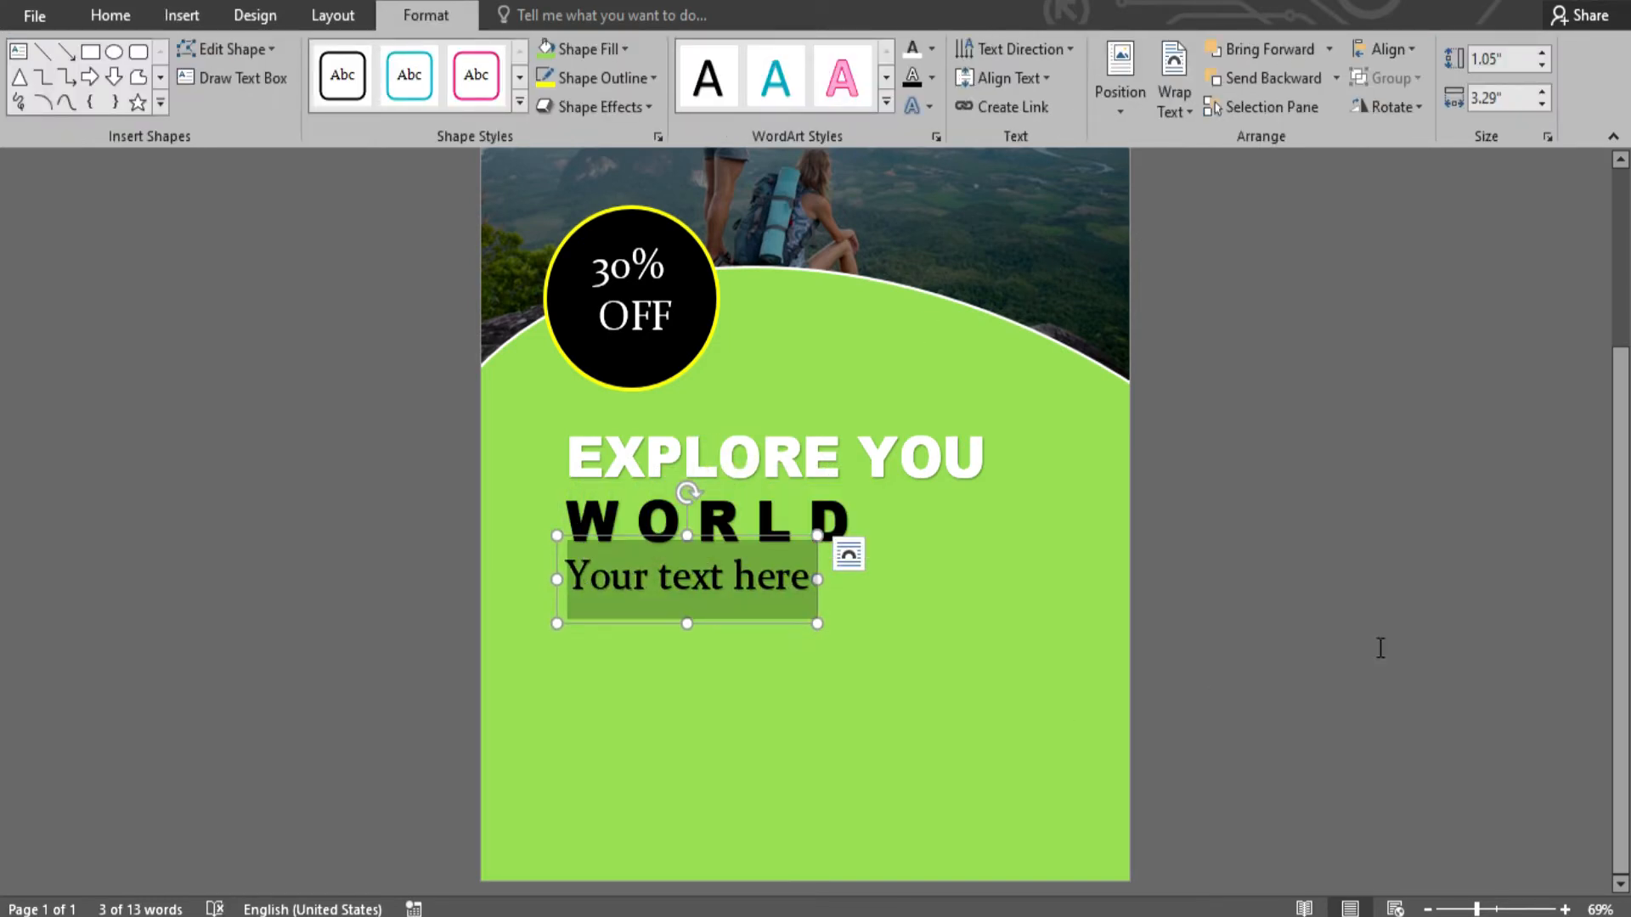
- Type 'IF YOU MAKE YOUR' followed by 'this week' in the new box
{"action": "type", "text": "IF YOU MAKE A"}
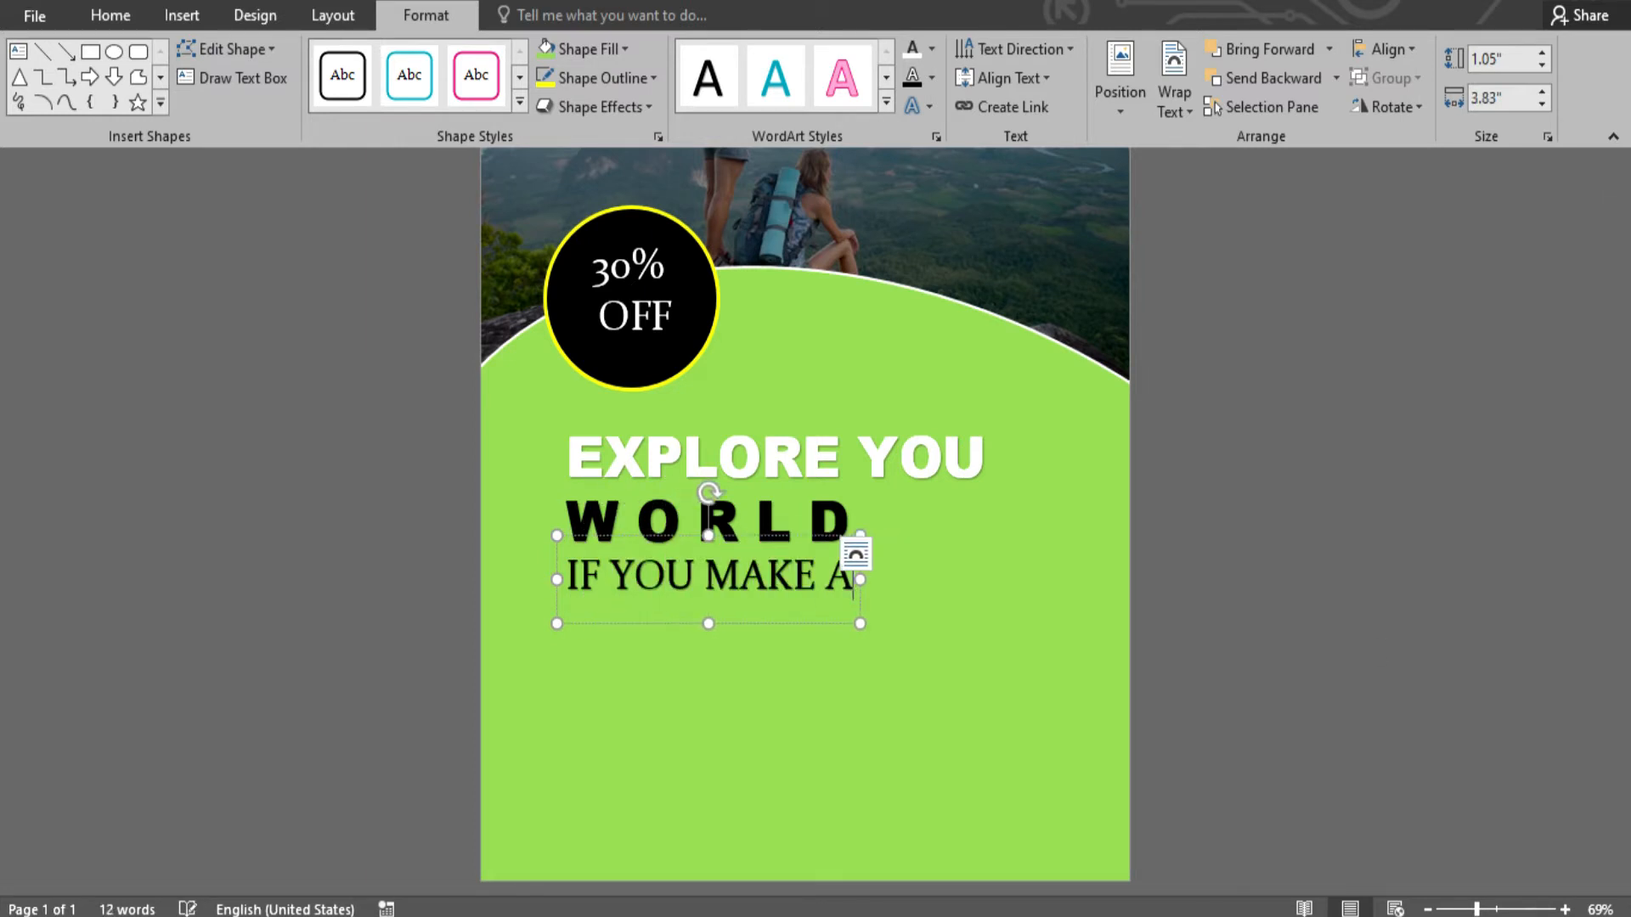
{"action": "key", "text": "BackSpace"}
{"action": "type", "text": "YOUR"}
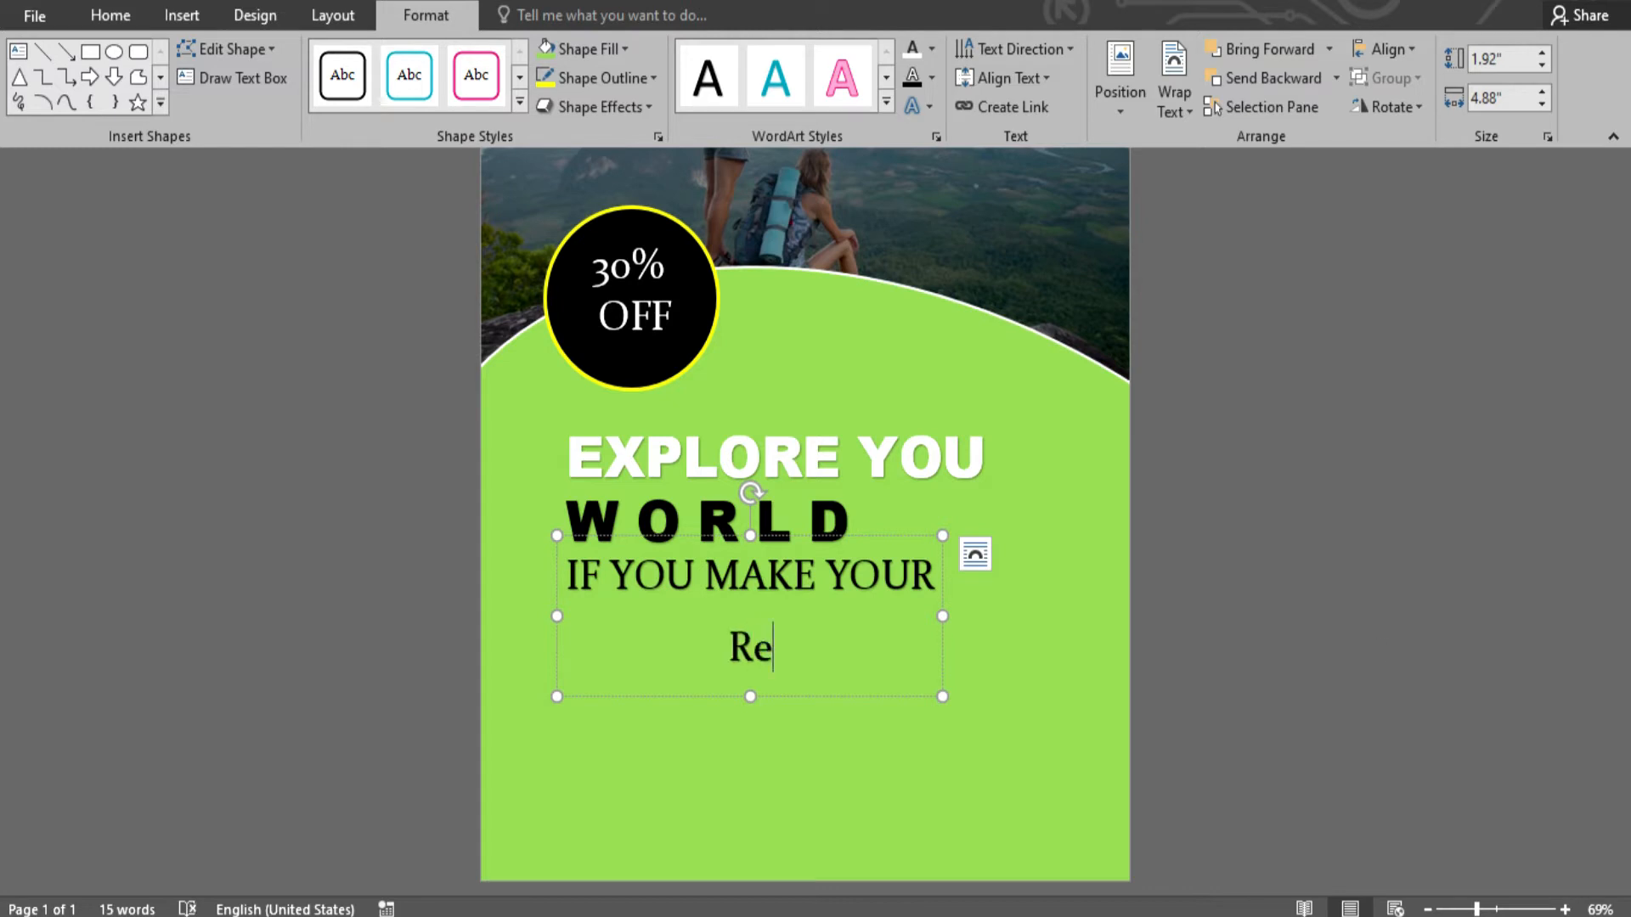
{"action": "type", "text": "this week"}
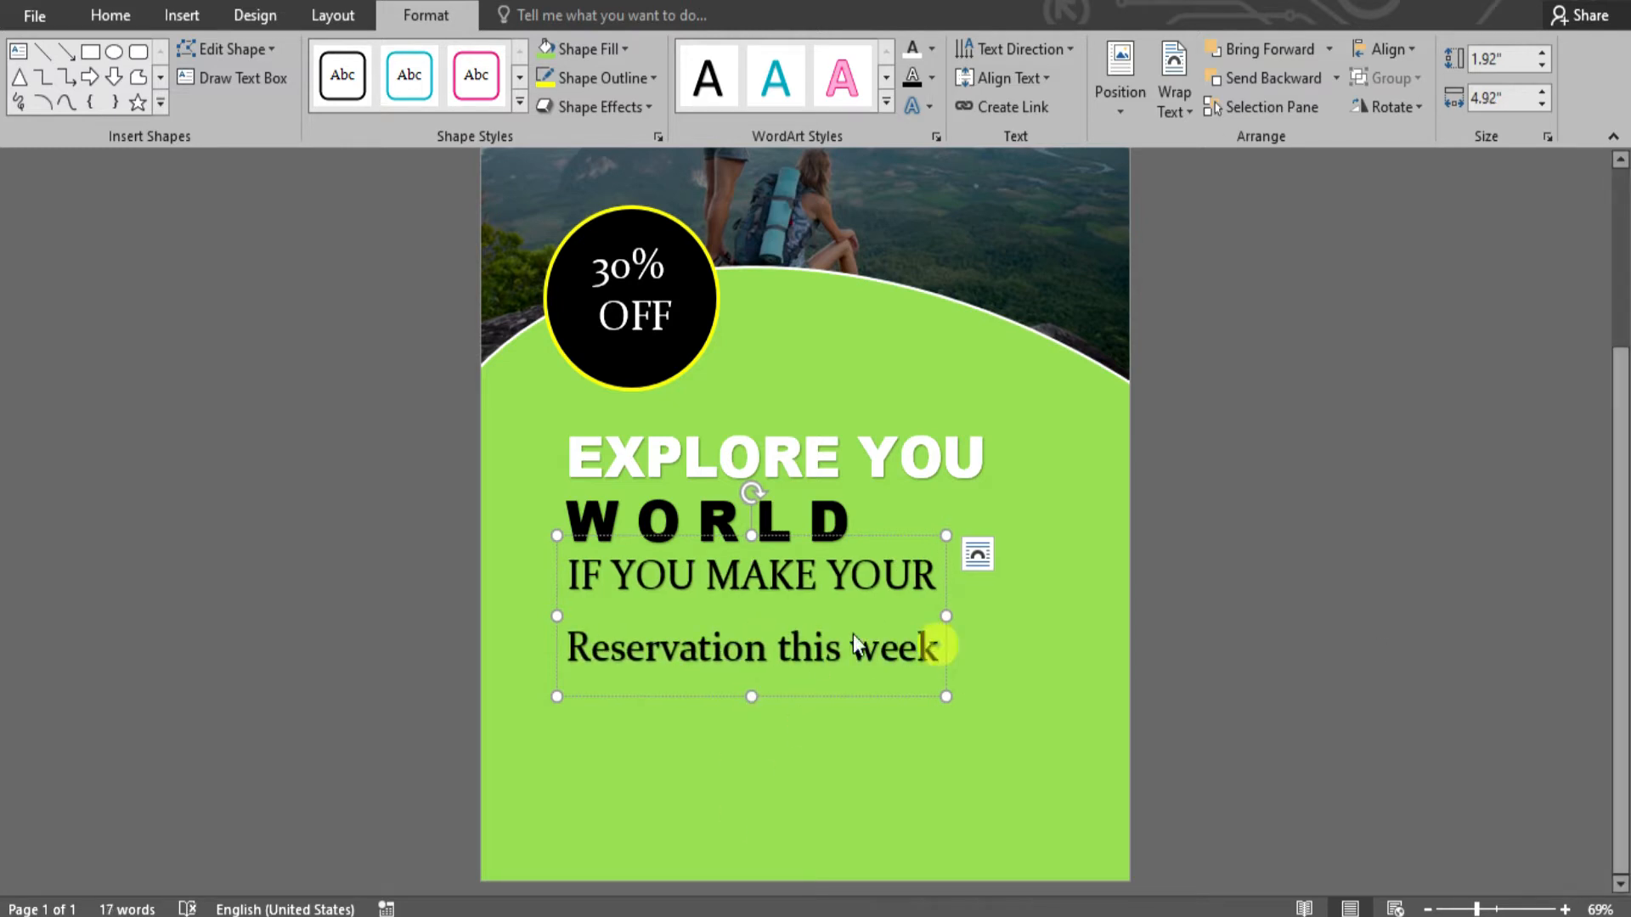
- Remove the space after the paragraph and delete the 'this week' line
{"action": "key", "text": "ctrl+a"}
{"action": "left_click", "coordinate": [111, 16]}
{"action": "left_click", "coordinate": [604, 96]}
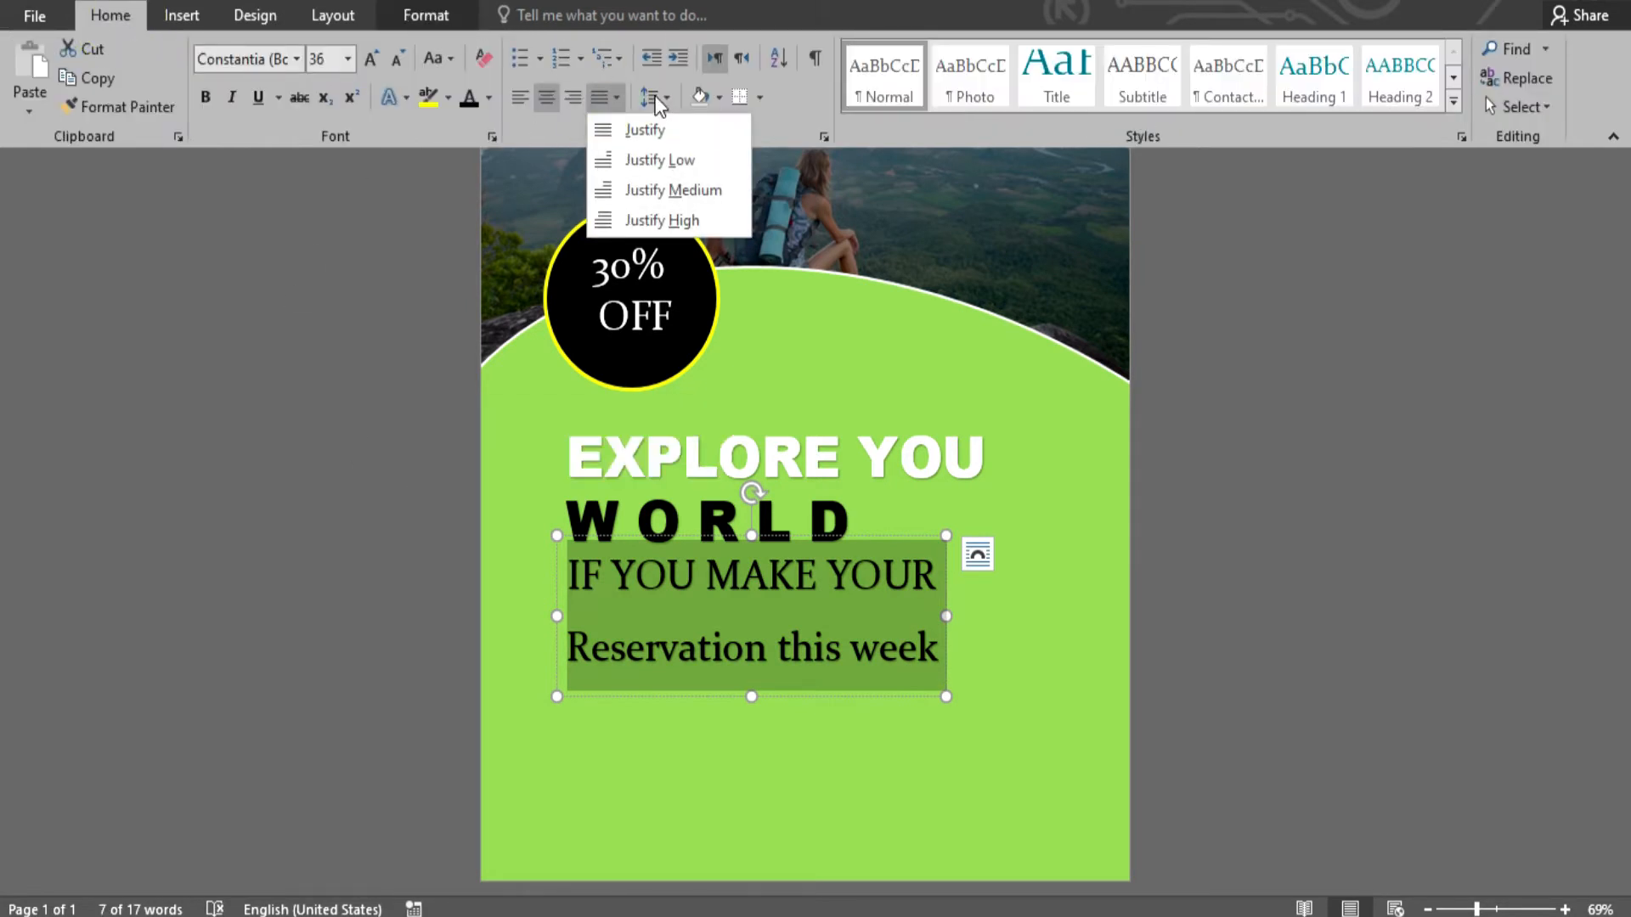
{"action": "left_click", "coordinate": [654, 97]}
{"action": "left_click", "coordinate": [693, 372]}
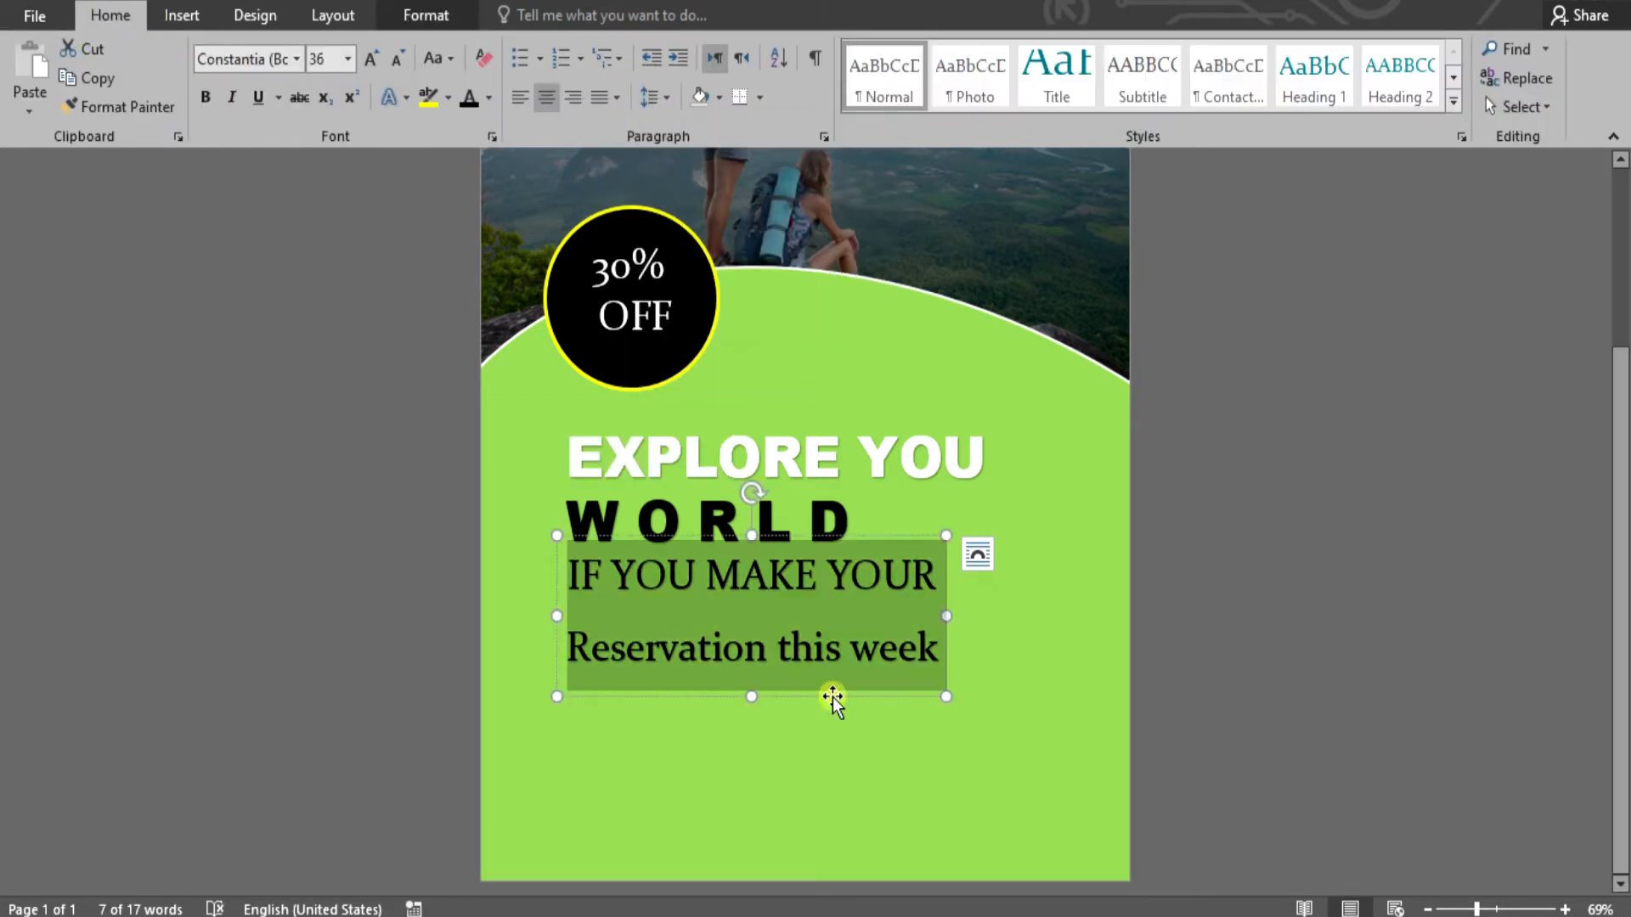
{"action": "left_click", "coordinate": [949, 643]}
{"action": "left_click_drag", "start_coordinate": [928, 657], "coordinate": [934, 586]}
{"action": "key", "text": "ctrl+c"}
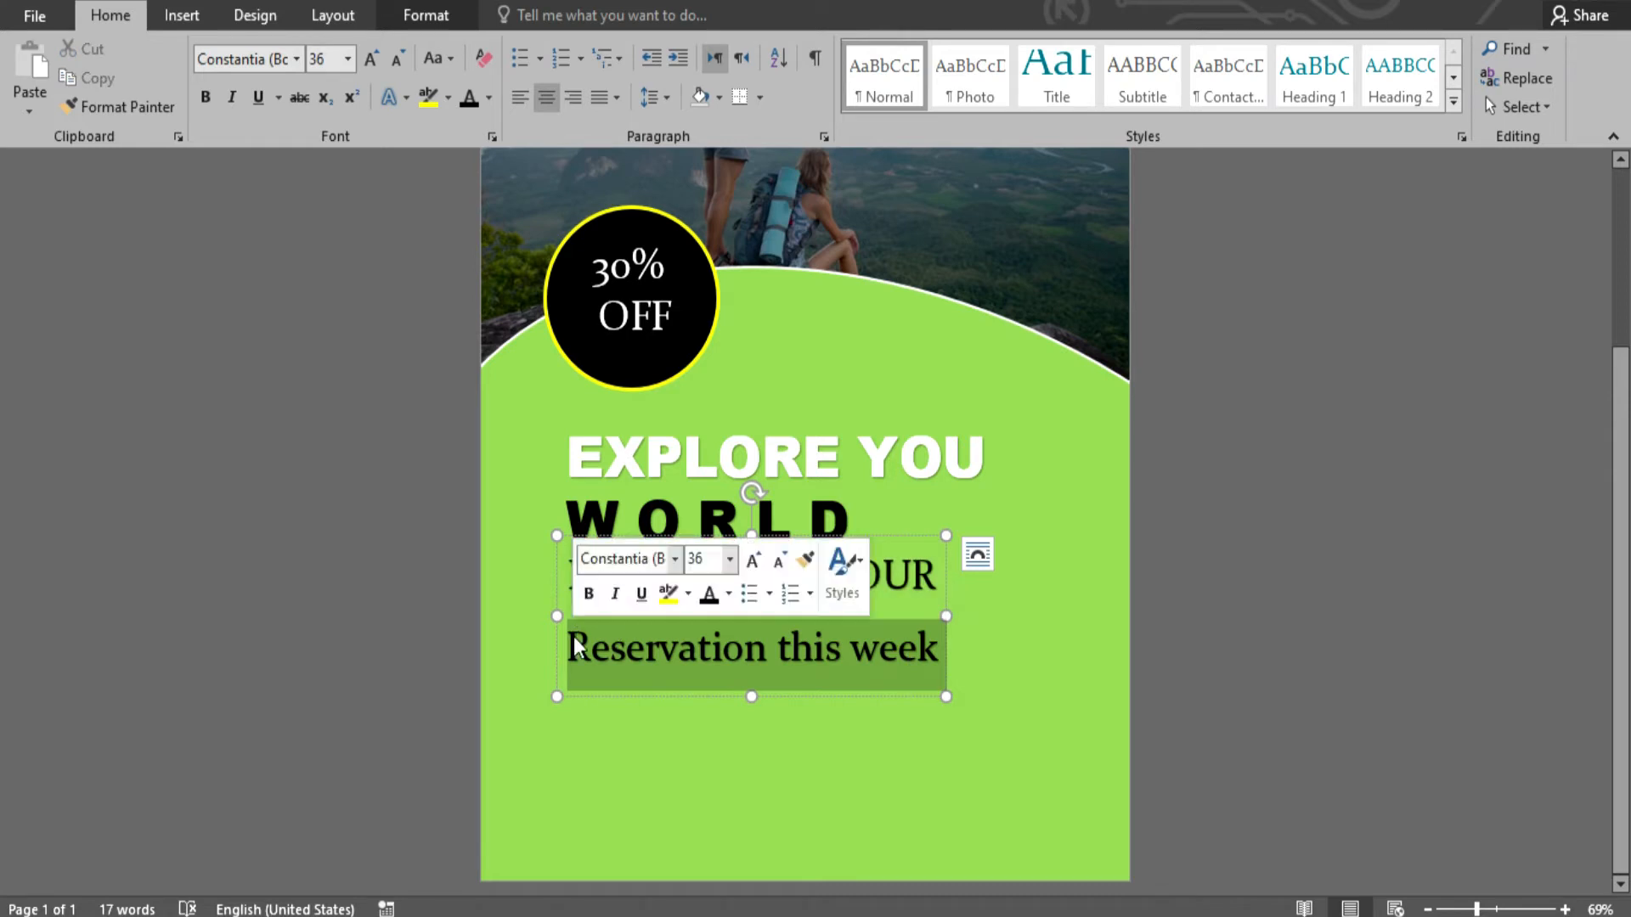
{"action": "key", "text": "BackSpace"}
- Set the IF YOU MAKE YOUR text in white Arial
{"action": "left_click", "coordinate": [828, 539]}
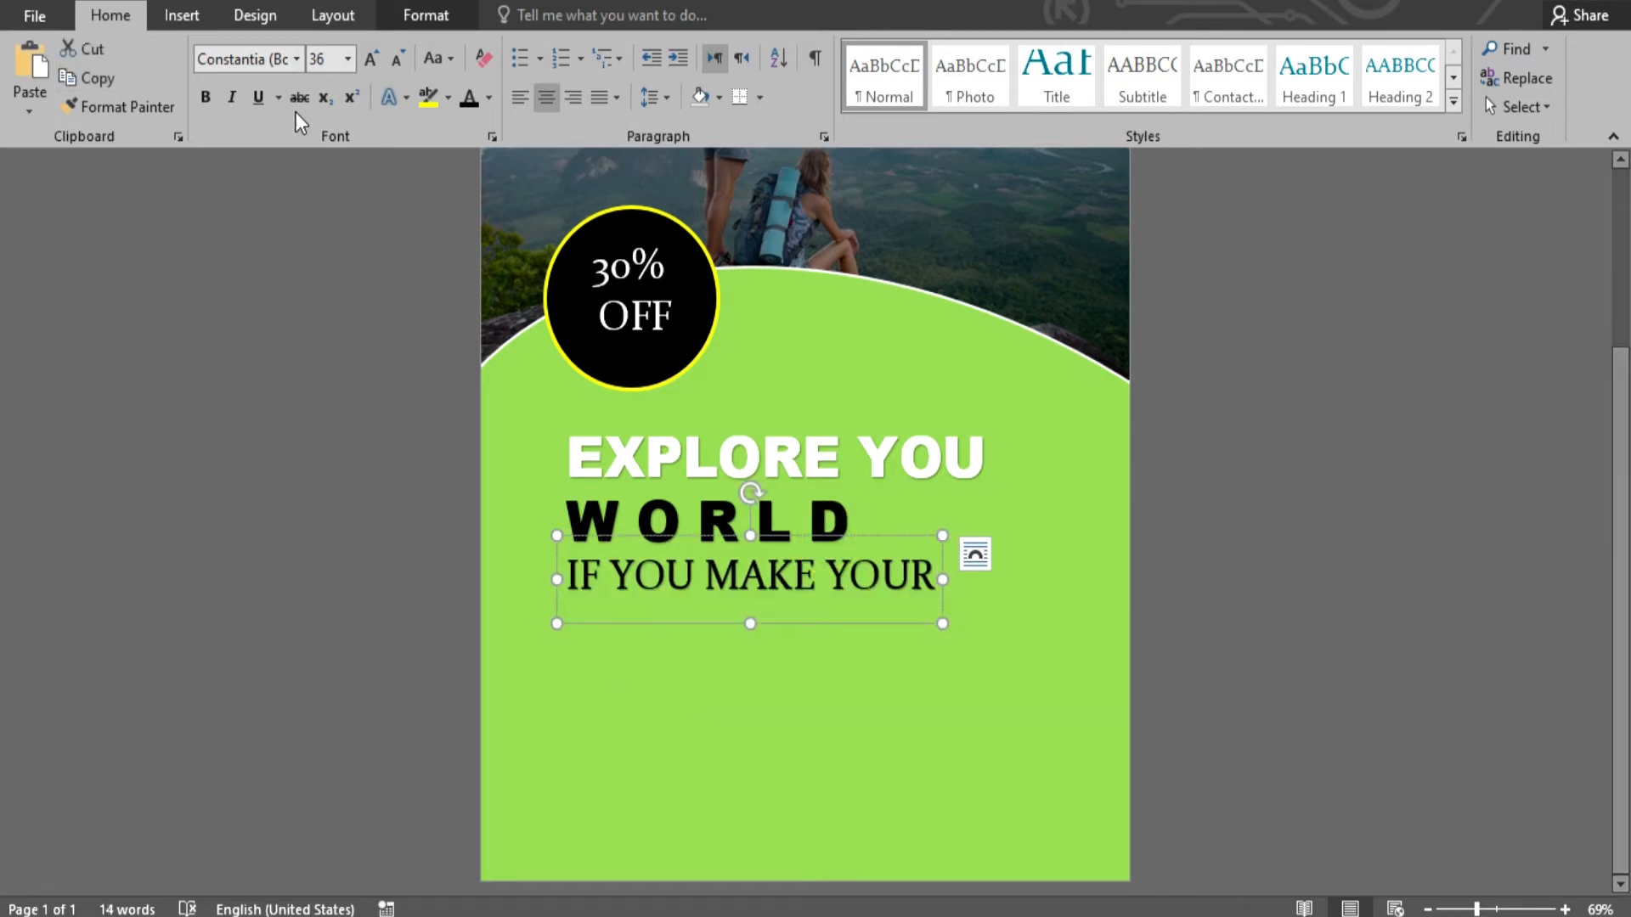
{"action": "left_click", "coordinate": [299, 56]}
{"action": "left_click", "coordinate": [299, 298]}
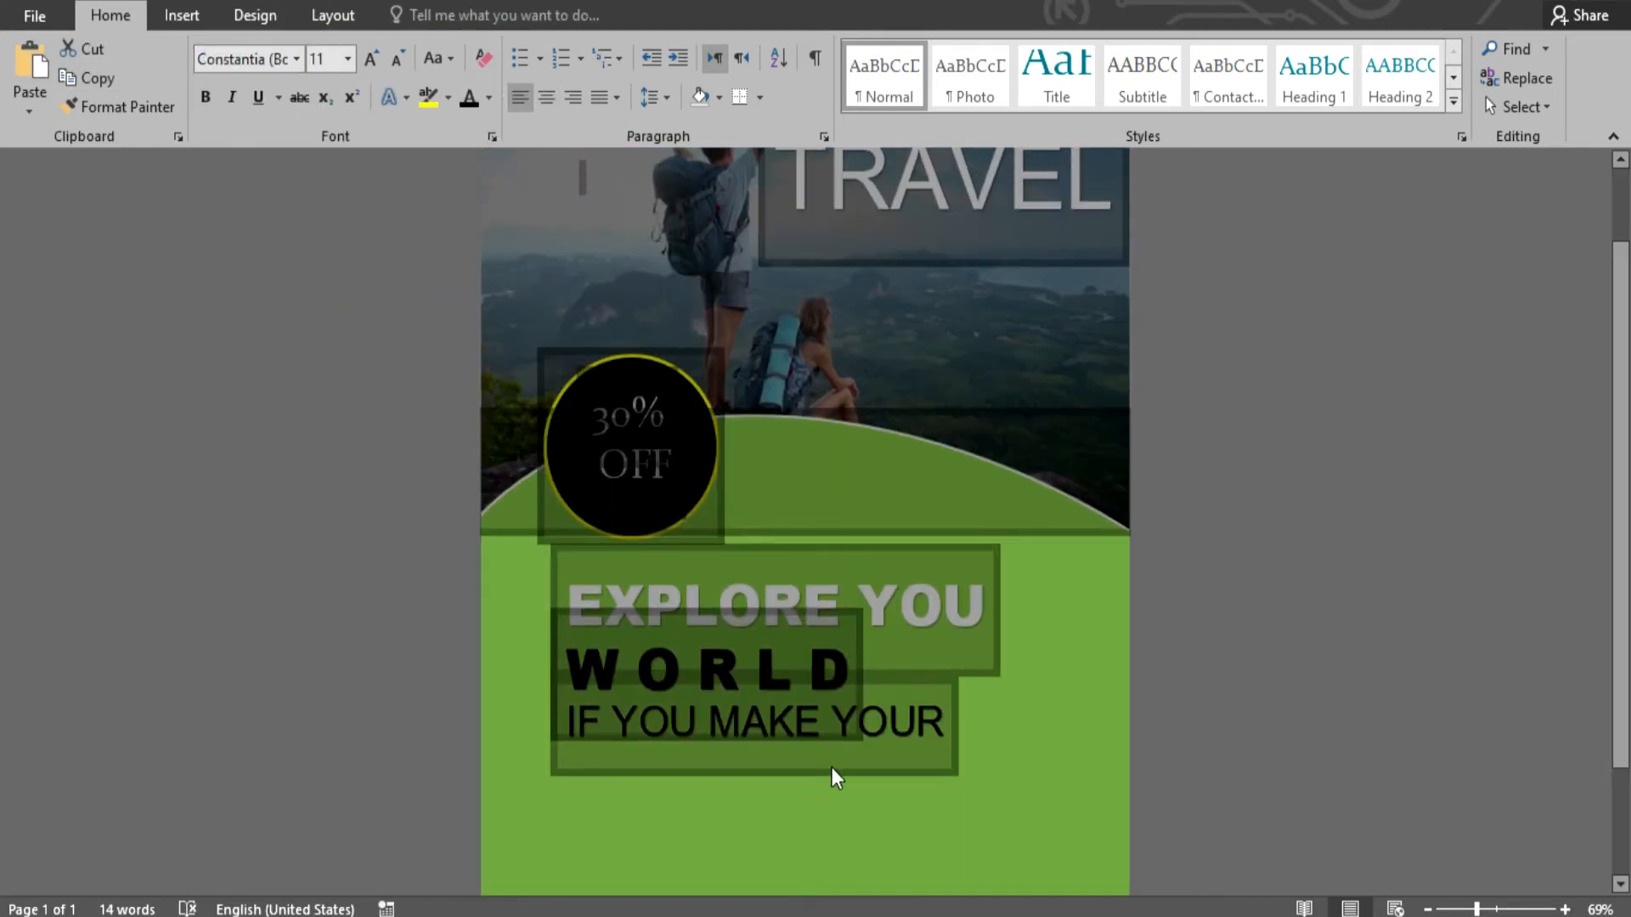
{"action": "left_click", "coordinate": [490, 98]}
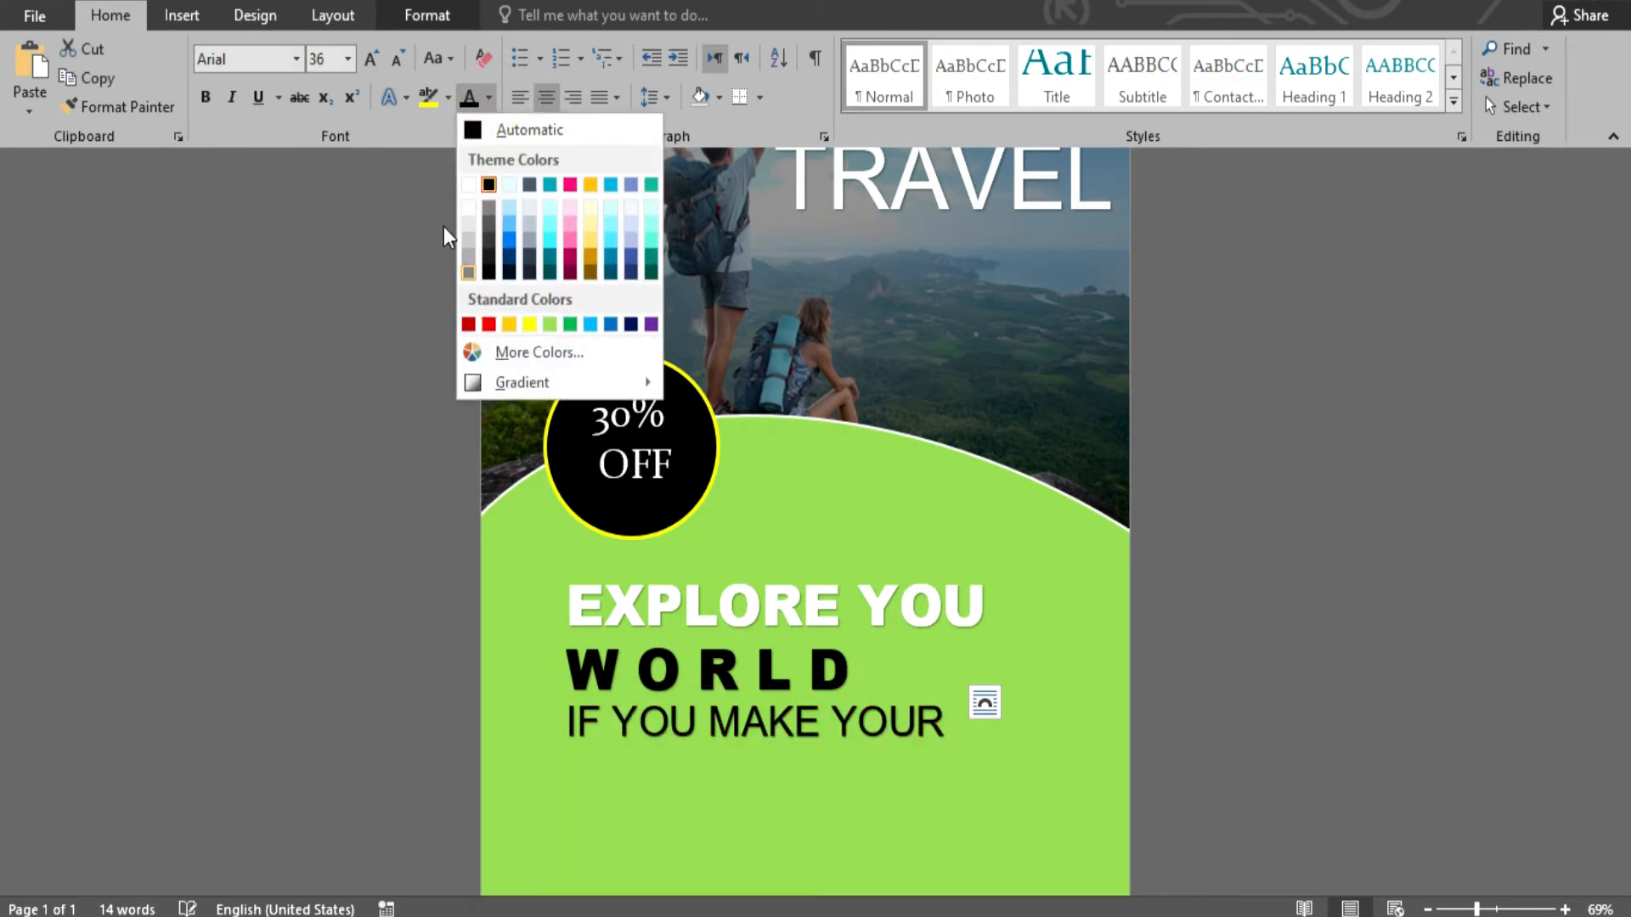
{"action": "left_click", "coordinate": [468, 184]}
- Duplicate the line below and change it to uppercase 'RESERVATION THIS WEEK'
{"action": "left_click_drag", "start_coordinate": [838, 537], "coordinate": [839, 574]}
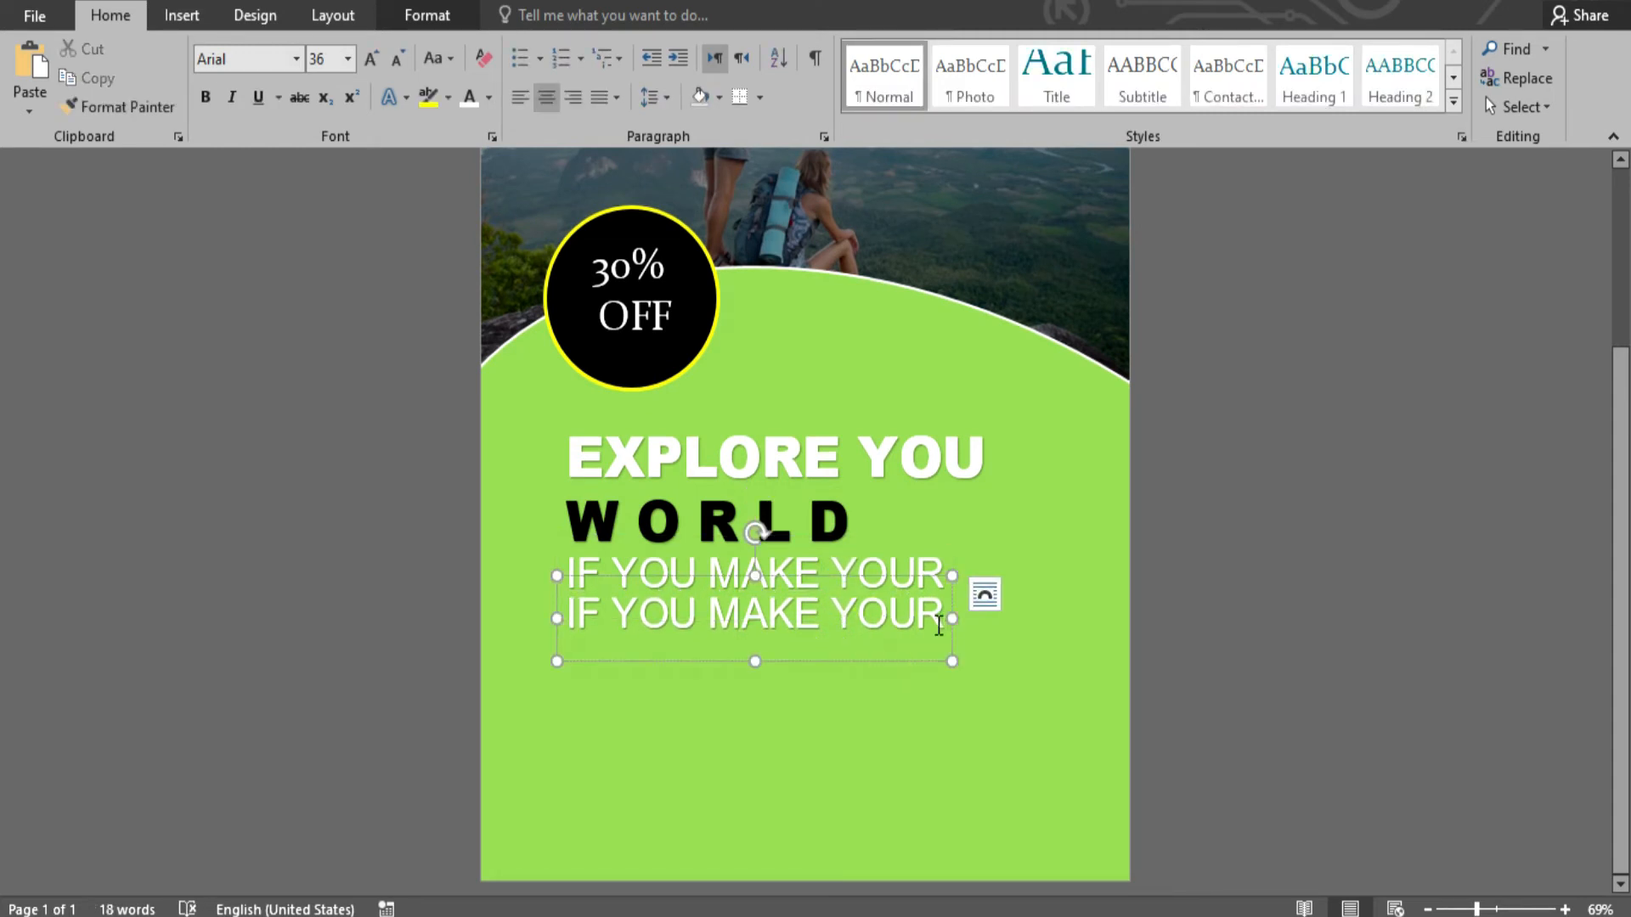
{"action": "left_click_drag", "start_coordinate": [947, 617], "coordinate": [527, 626]}
{"action": "key", "text": "ctrl+v"}
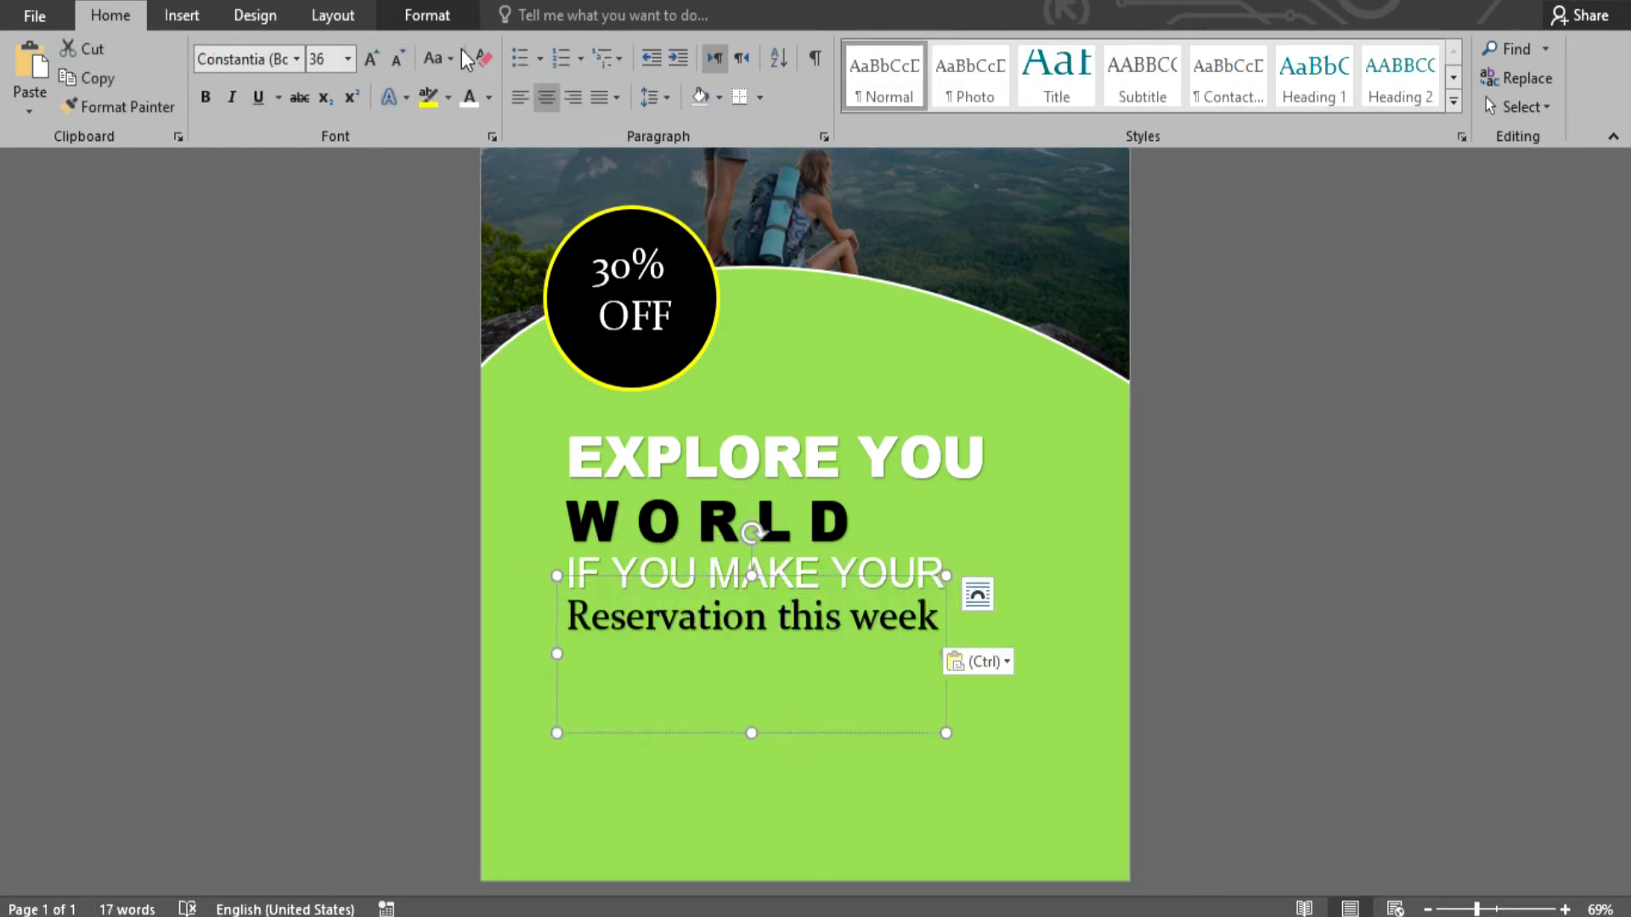
{"action": "left_click", "coordinate": [435, 58]}
{"action": "left_click", "coordinate": [474, 149]}
{"action": "left_click_drag", "start_coordinate": [1007, 686], "coordinate": [1042, 685]}
{"action": "left_click_drag", "start_coordinate": [976, 579], "coordinate": [930, 578]}
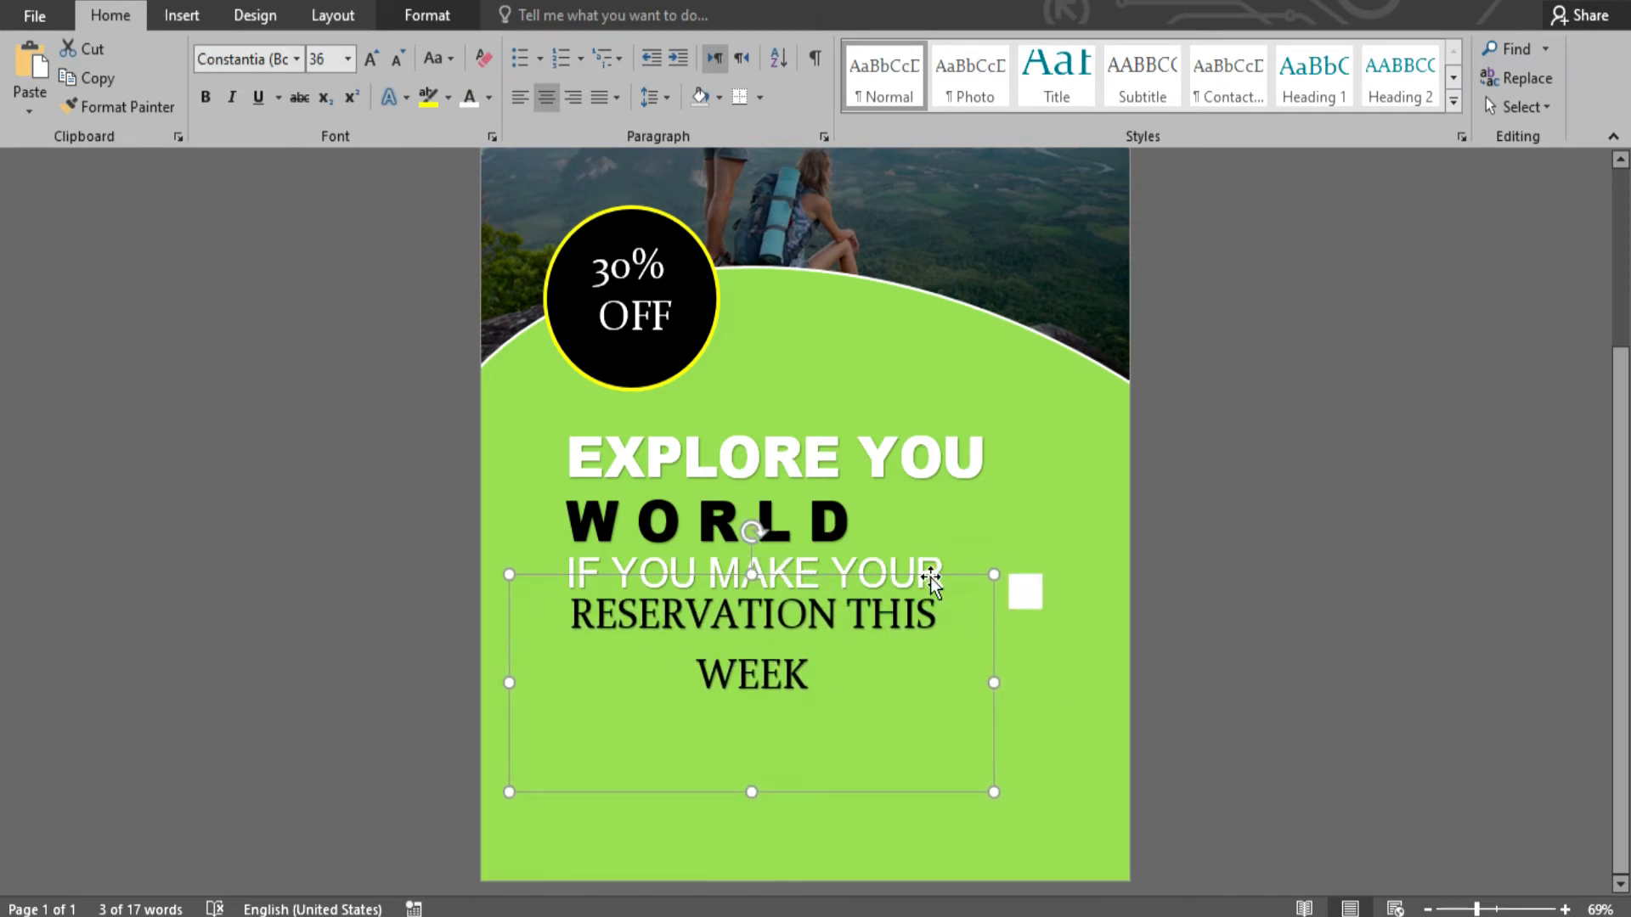
- Make the RESERVATION THIS WEEK text white and nudge it into position
{"action": "left_click", "coordinate": [297, 60]}
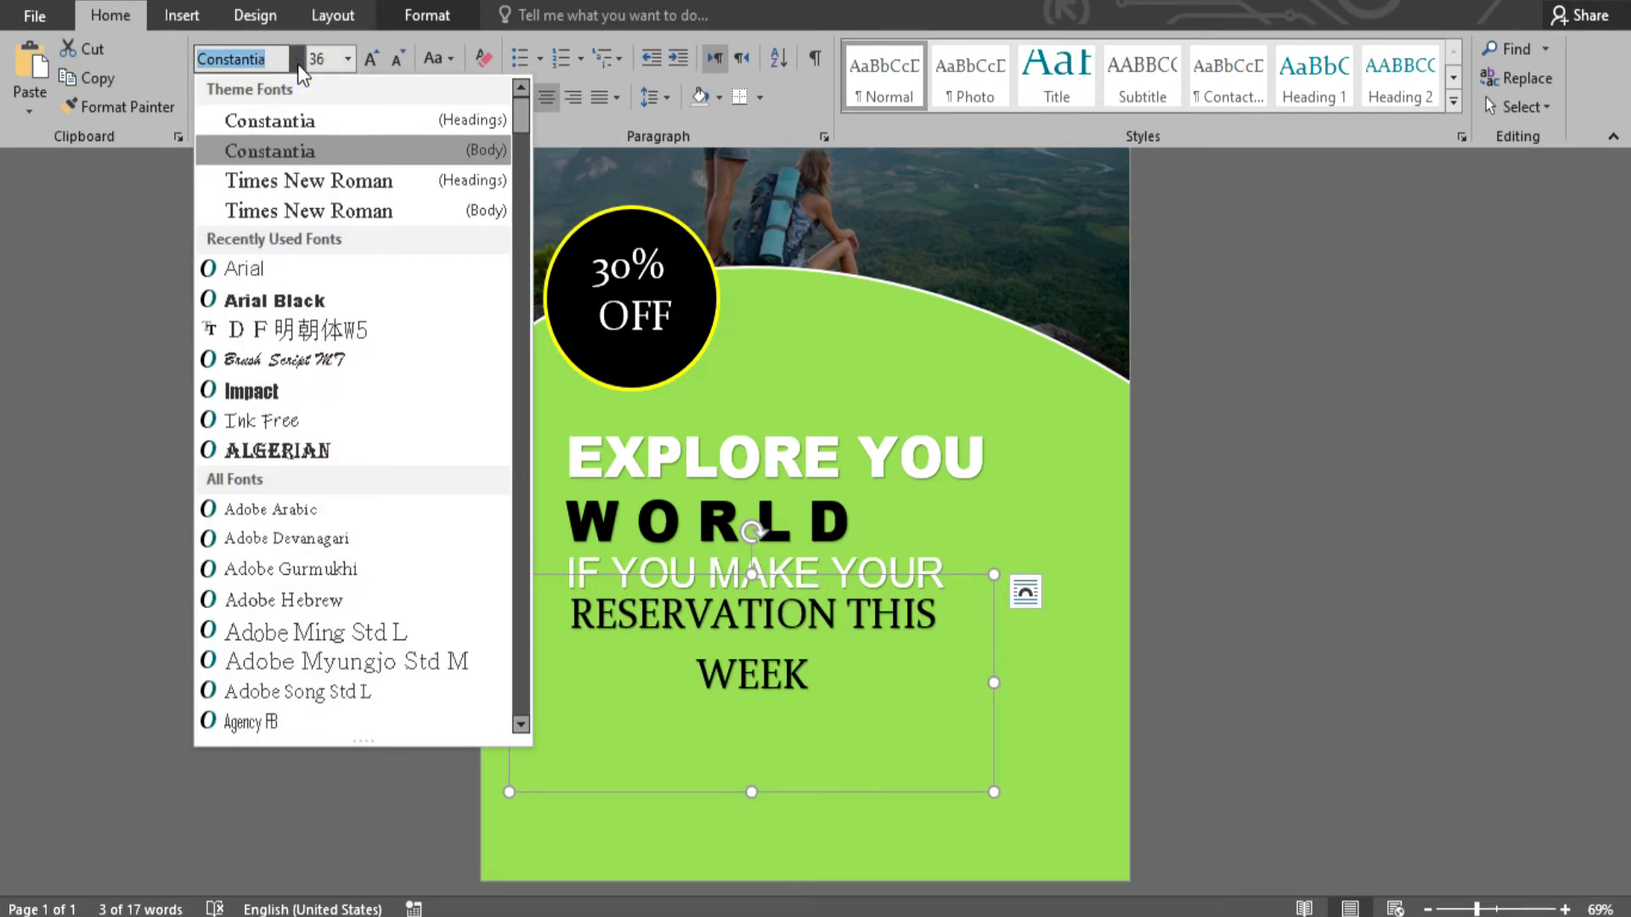
{"action": "key", "text": "Escape"}
{"action": "left_click", "coordinate": [467, 99]}
{"action": "left_click", "coordinate": [1212, 604]}
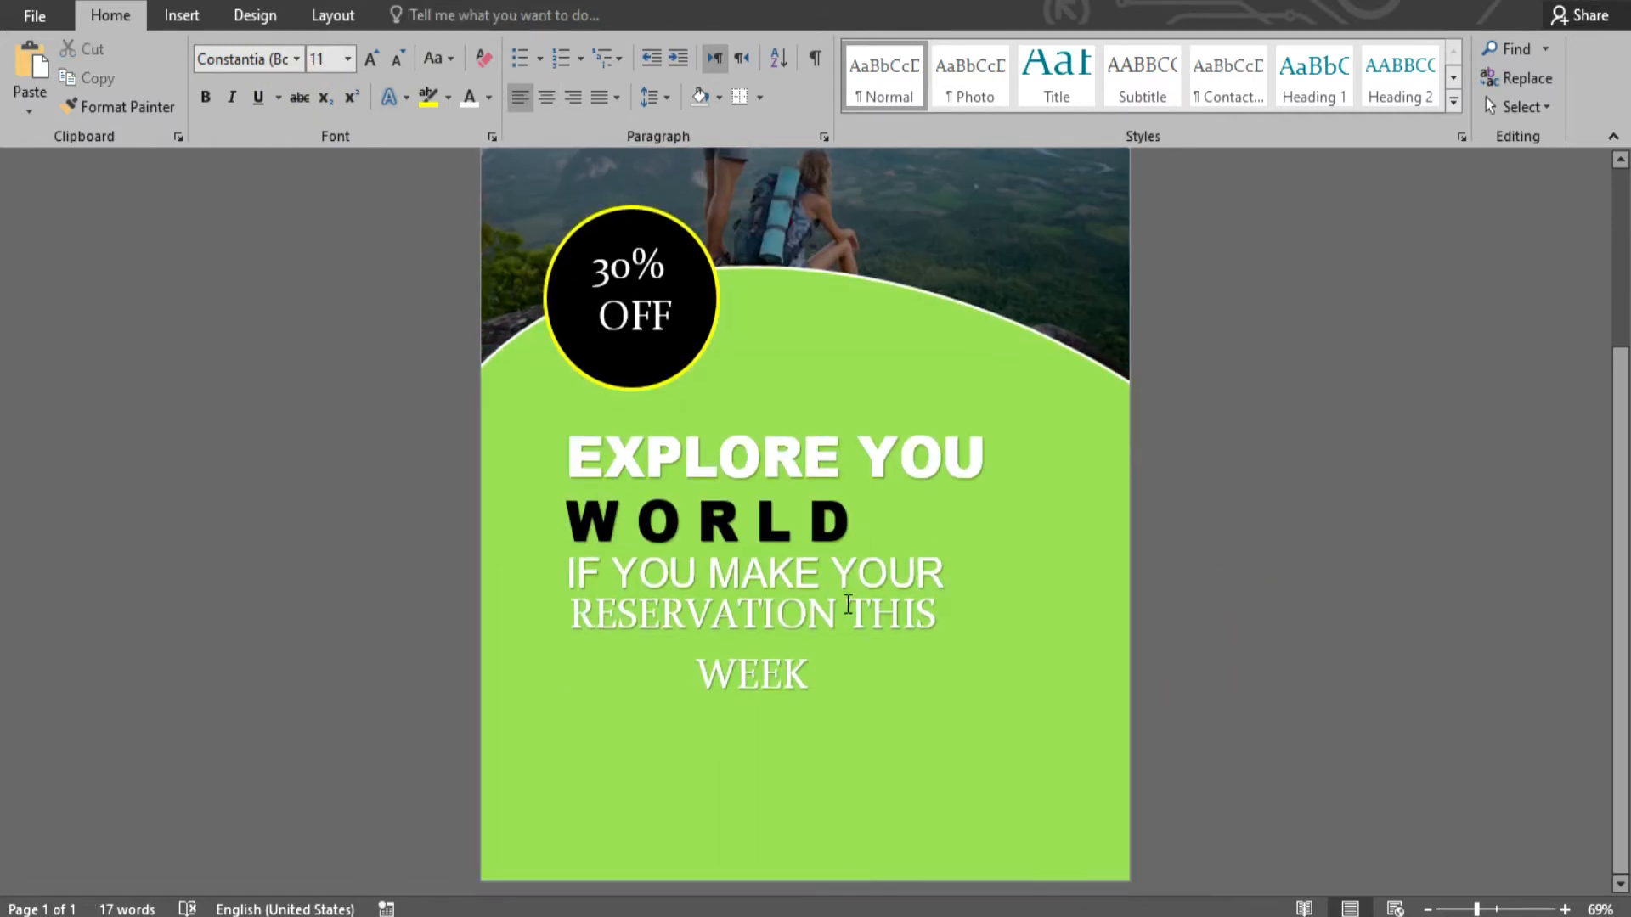
{"action": "left_click", "coordinate": [859, 576]}
{"action": "left_click_drag", "start_coordinate": [860, 576], "coordinate": [856, 586]}
{"action": "left_click", "coordinate": [1190, 638]}
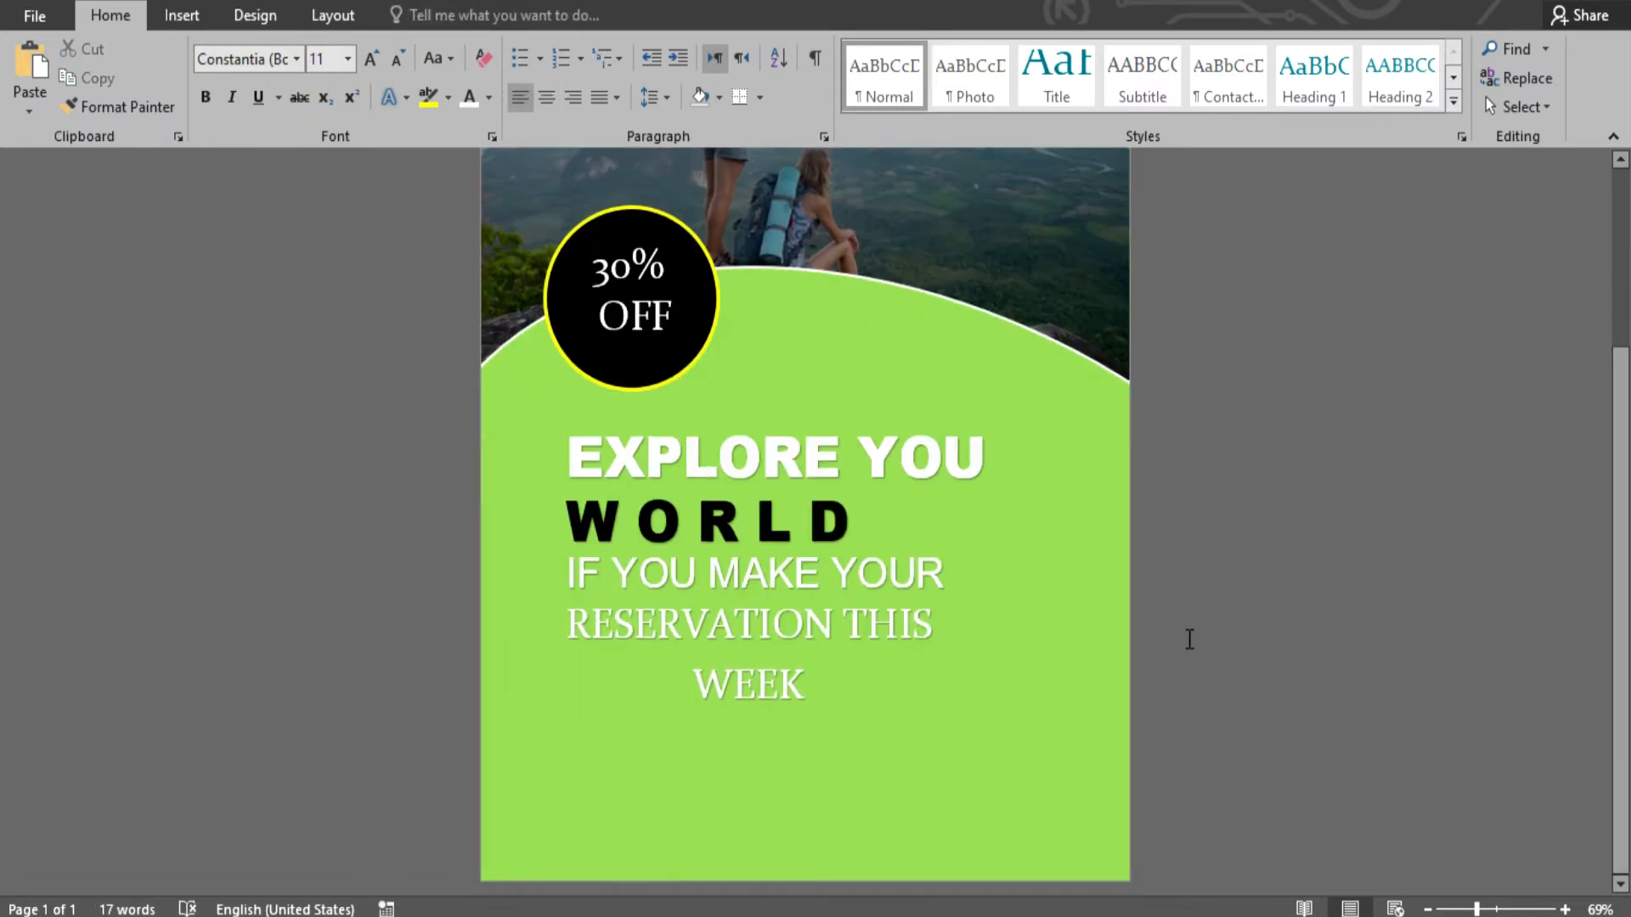
- Draw a teal rectangle band along the bottom edge of the page
{"action": "left_click", "coordinate": [182, 15]}
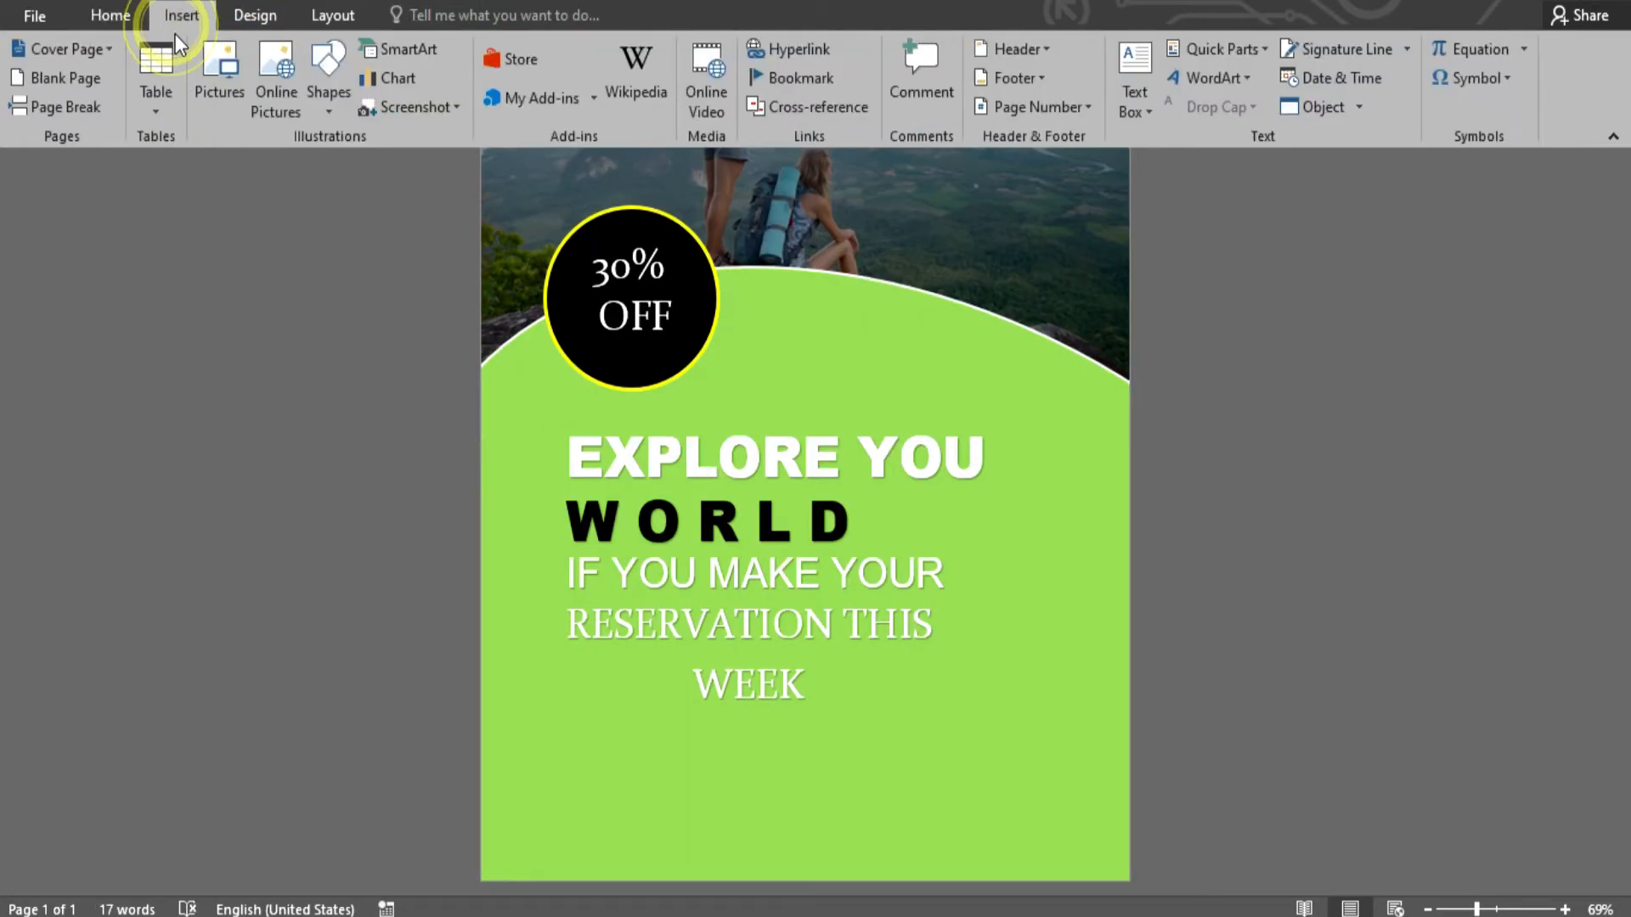
{"action": "left_click", "coordinate": [328, 85]}
{"action": "left_click", "coordinate": [435, 166]}
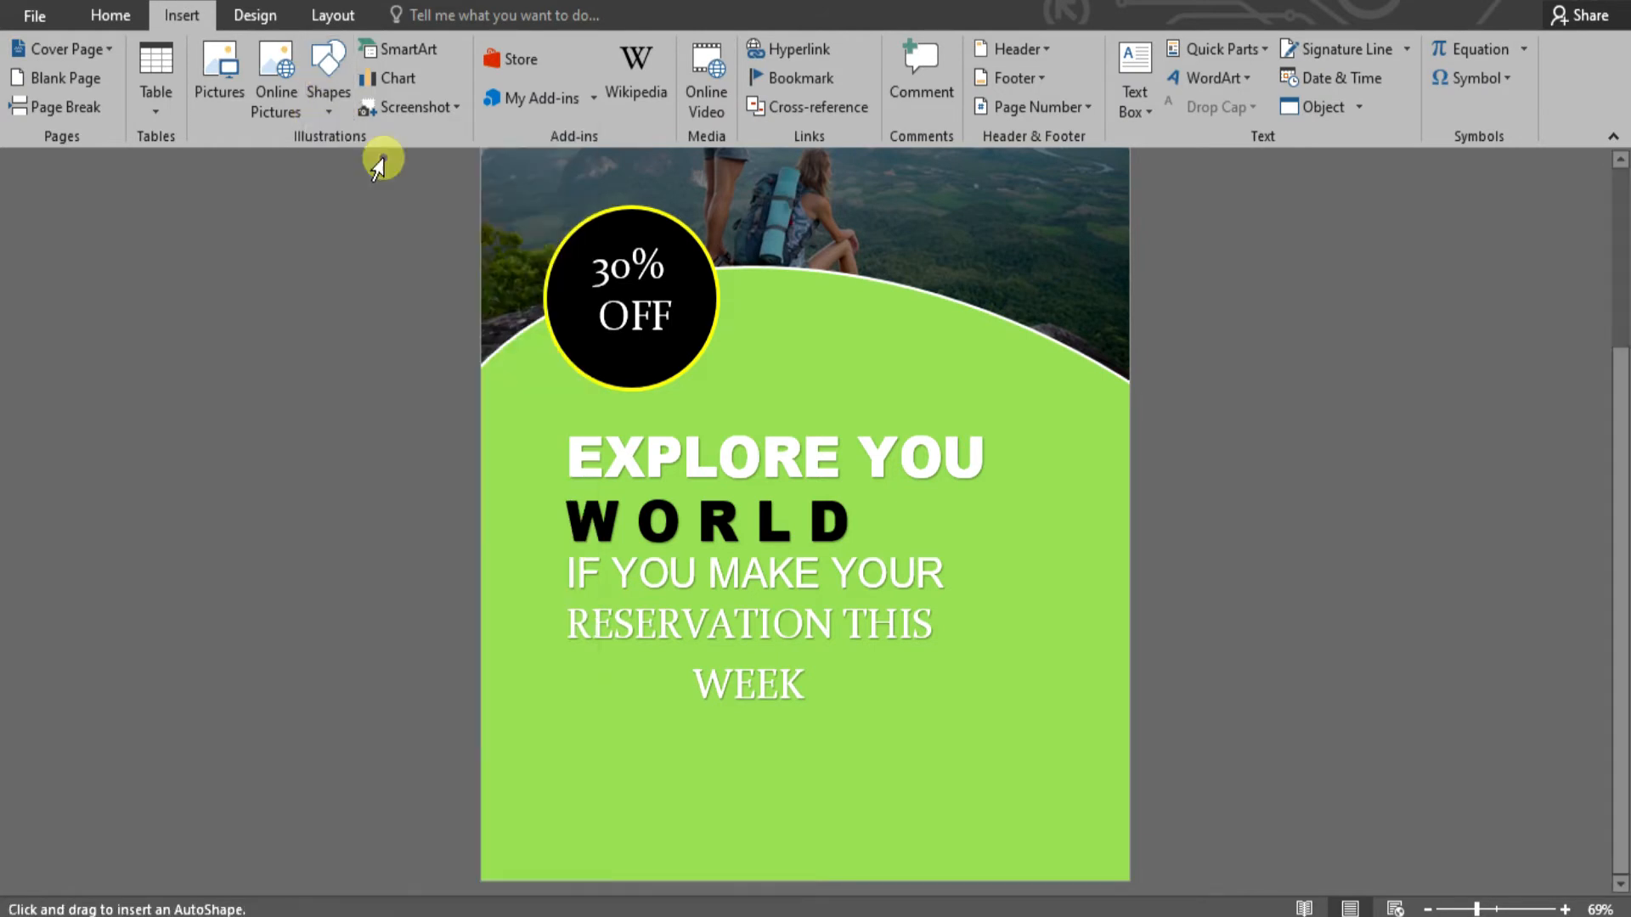
{"action": "mouse_move", "coordinate": [484, 770]}
{"action": "left_mouse_down"}
{"action": "mouse_move", "coordinate": [564, 837]}
{"action": "mouse_move", "coordinate": [1184, 892]}
{"action": "left_mouse_up"}
{"action": "left_click_drag", "start_coordinate": [875, 795], "coordinate": [852, 844]}
{"action": "left_click", "coordinate": [1285, 673]}
{"action": "scroll", "coordinate": [1285, 674], "scroll_direction": "down", "scroll_amount": 3}
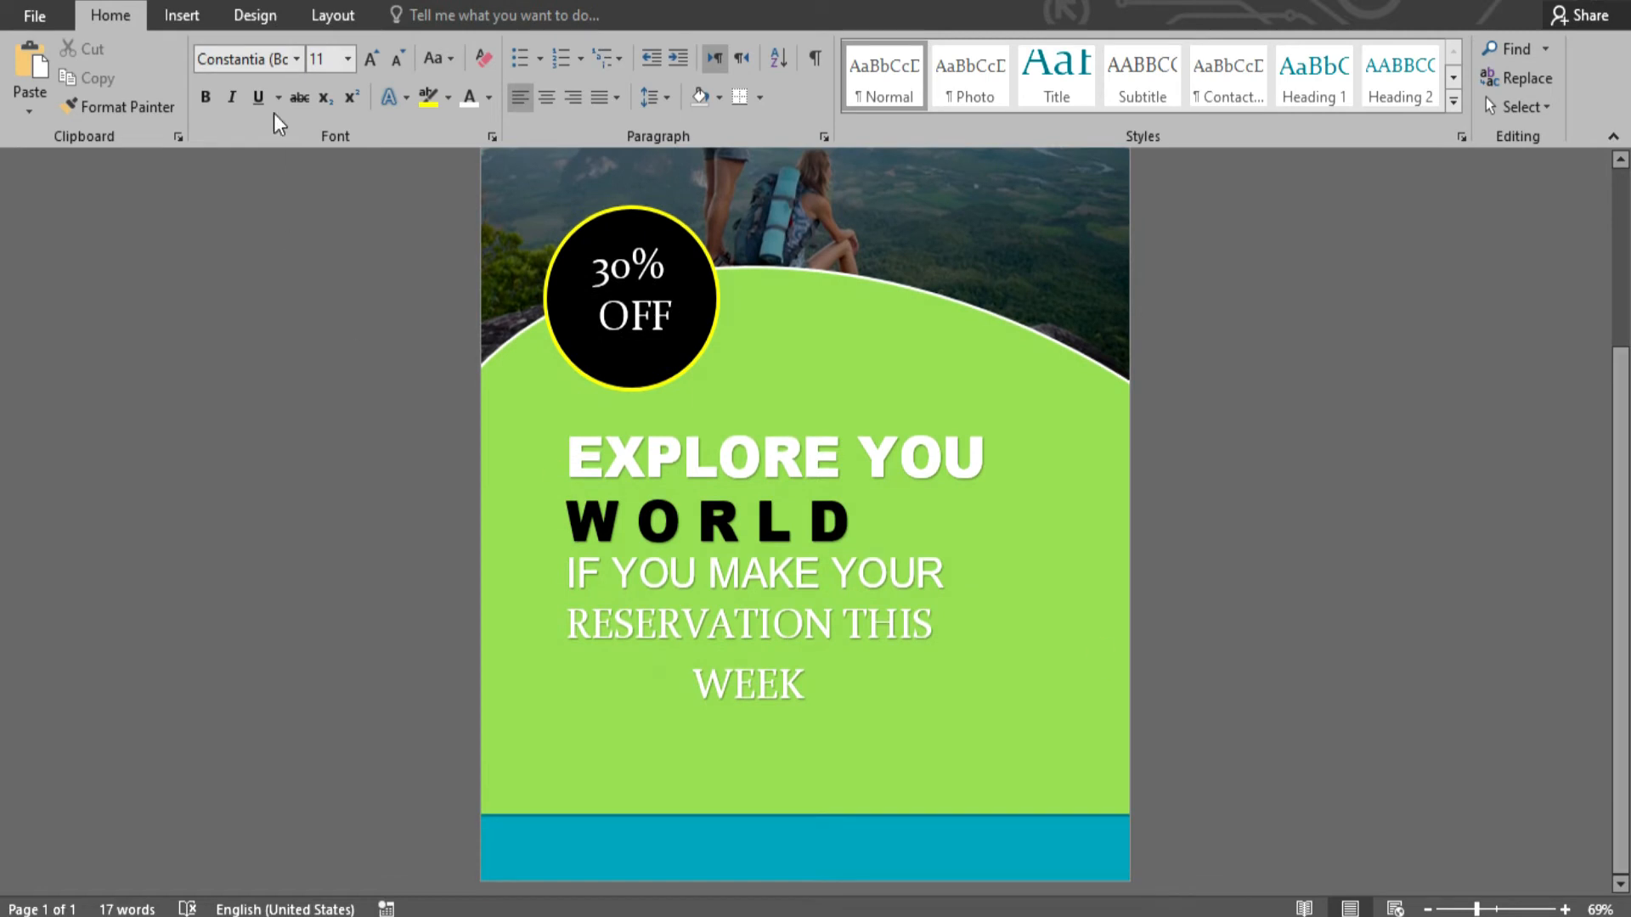
{"action": "left_click", "coordinate": [172, 19]}
- Draw a rectangle below WEEK and round its ends into a pill shape
{"action": "left_click", "coordinate": [340, 111]}
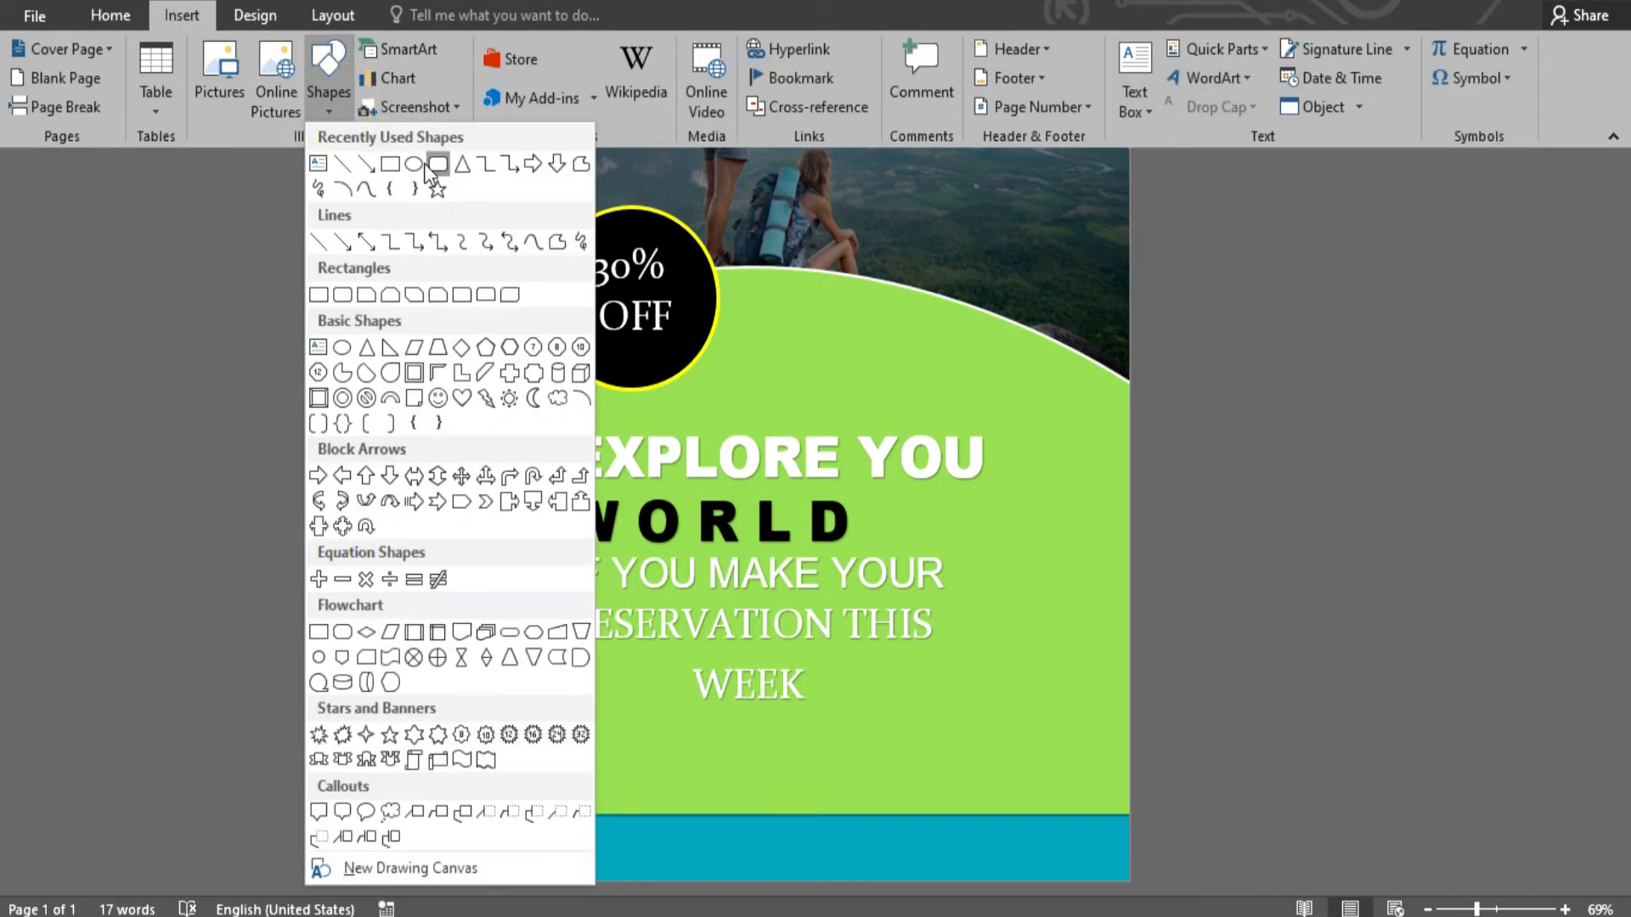
{"action": "left_click", "coordinate": [438, 165]}
{"action": "left_click", "coordinate": [339, 111]}
{"action": "left_click", "coordinate": [446, 162]}
{"action": "mouse_move", "coordinate": [607, 721]}
{"action": "left_mouse_down"}
{"action": "mouse_move", "coordinate": [950, 783]}
{"action": "mouse_move", "coordinate": [941, 793]}
{"action": "left_mouse_up"}
{"action": "left_click_drag", "start_coordinate": [619, 721], "coordinate": [909, 737]}
- Fill the pill solid black and give it a cyan glow effect
{"action": "left_click", "coordinate": [411, 100]}
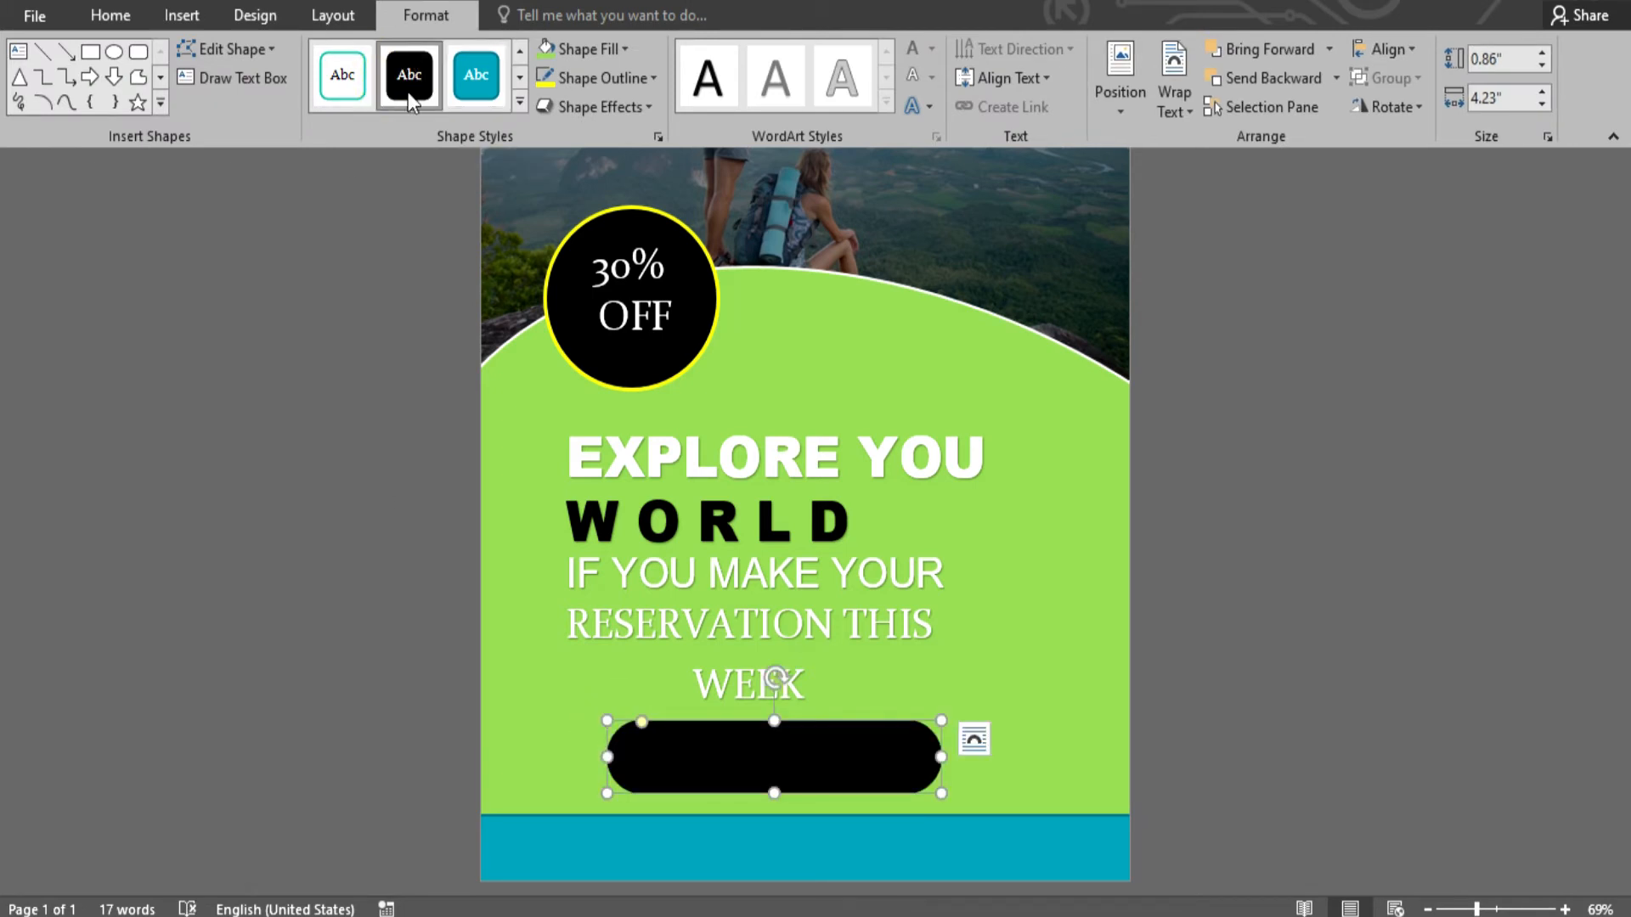
{"action": "left_click", "coordinate": [591, 105]}
{"action": "mouse_move", "coordinate": [595, 321]}
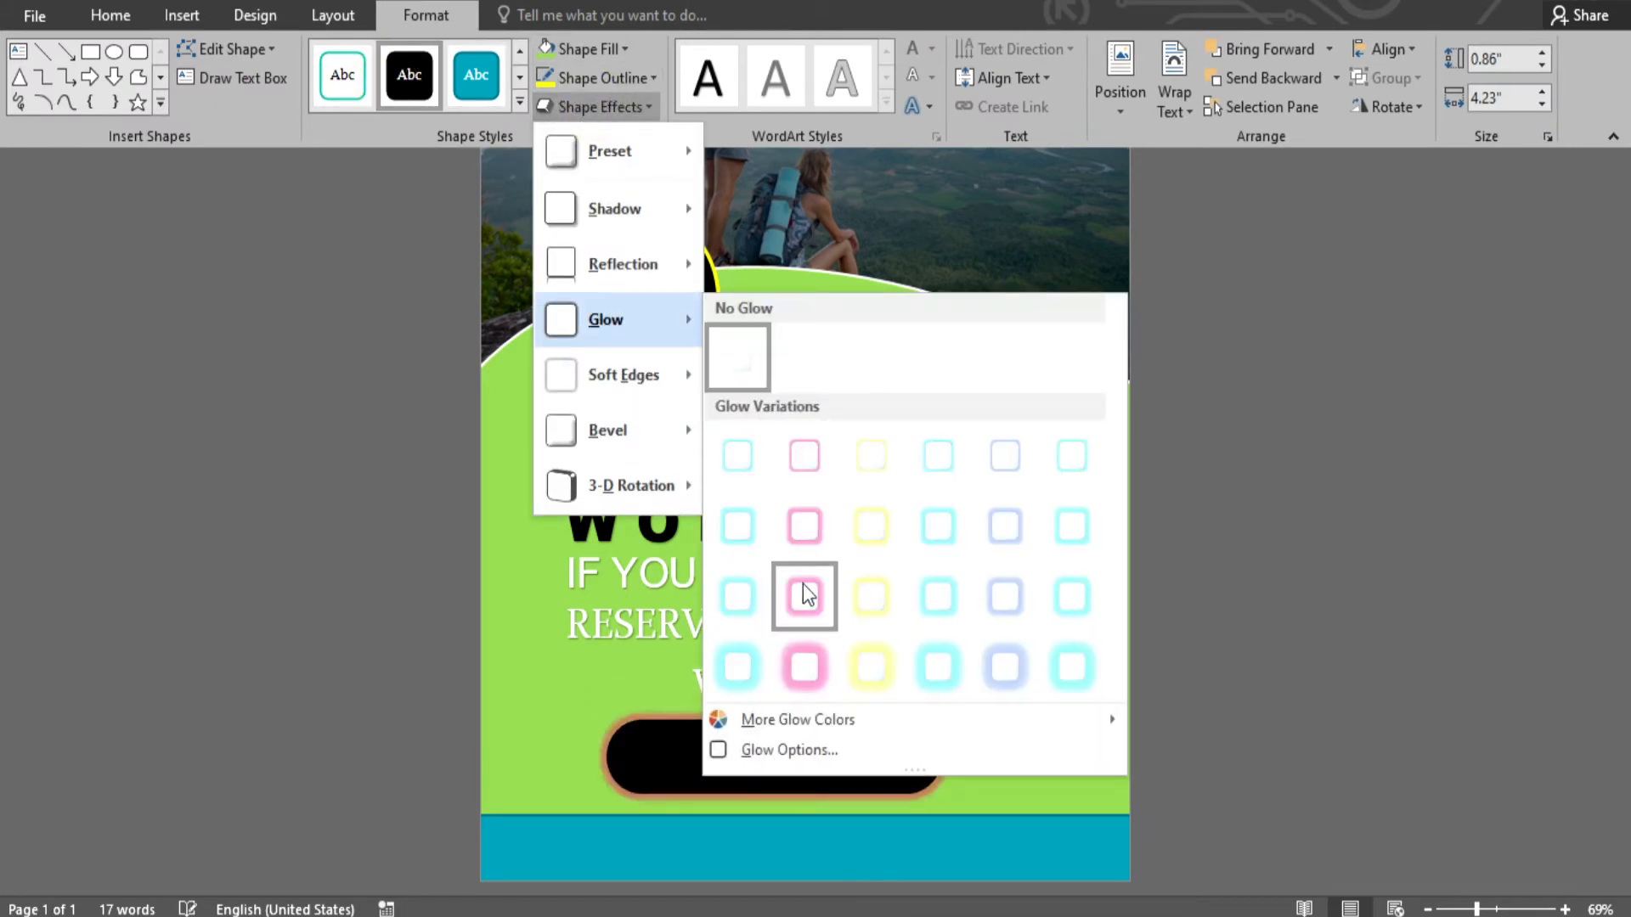
{"action": "left_click", "coordinate": [939, 674]}
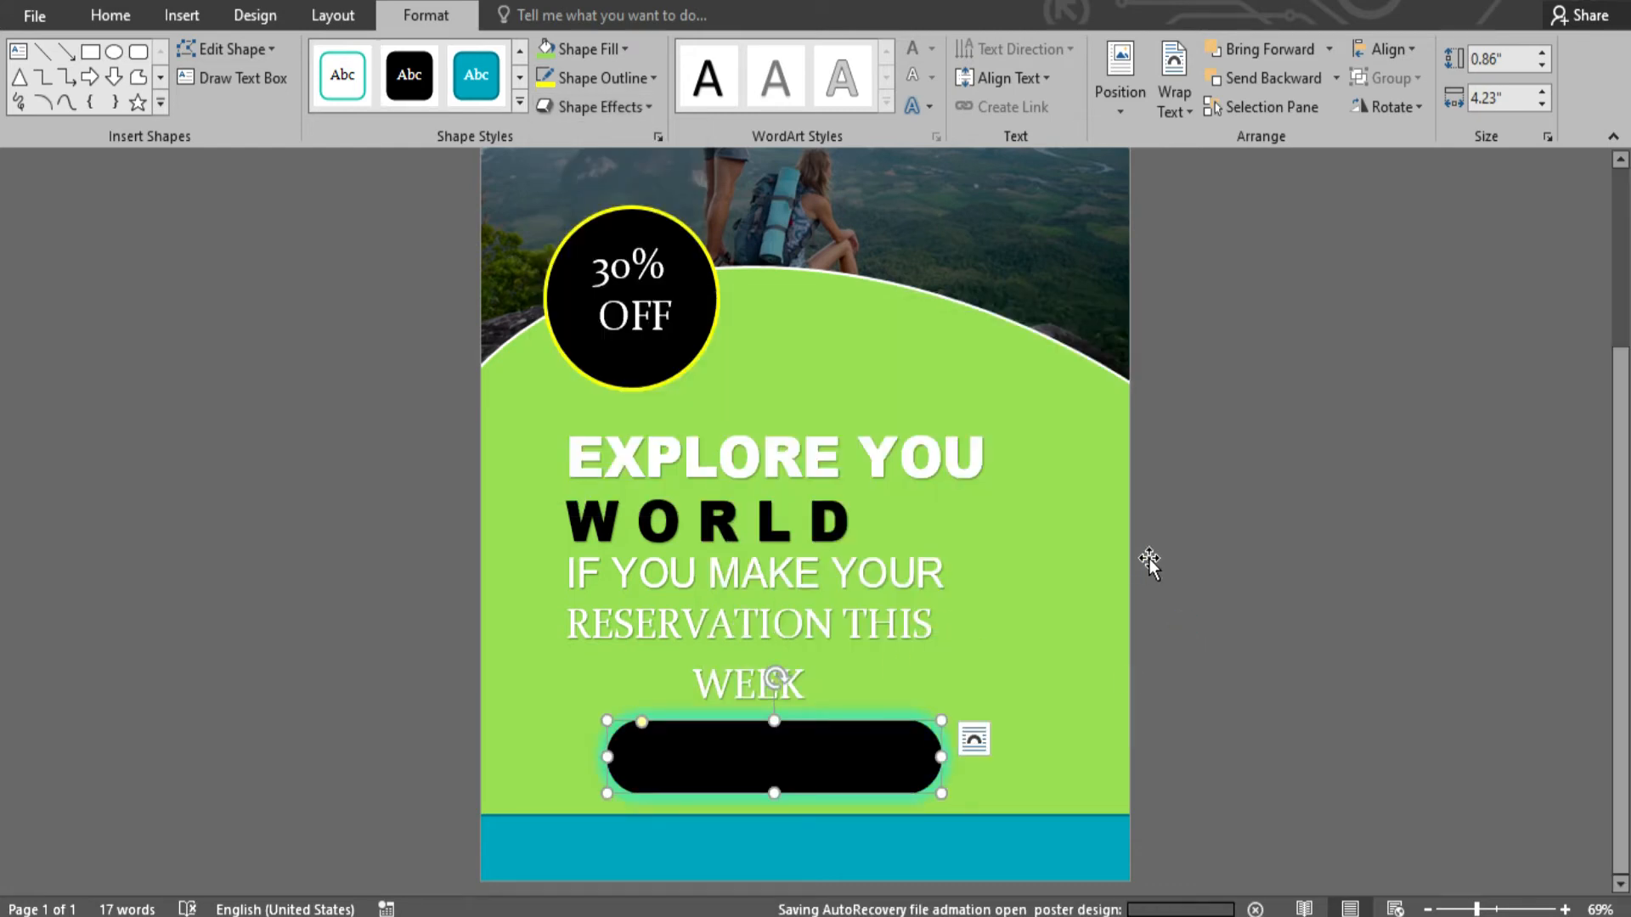
{"action": "left_click", "coordinate": [1165, 619]}
{"action": "left_click", "coordinate": [182, 15]}
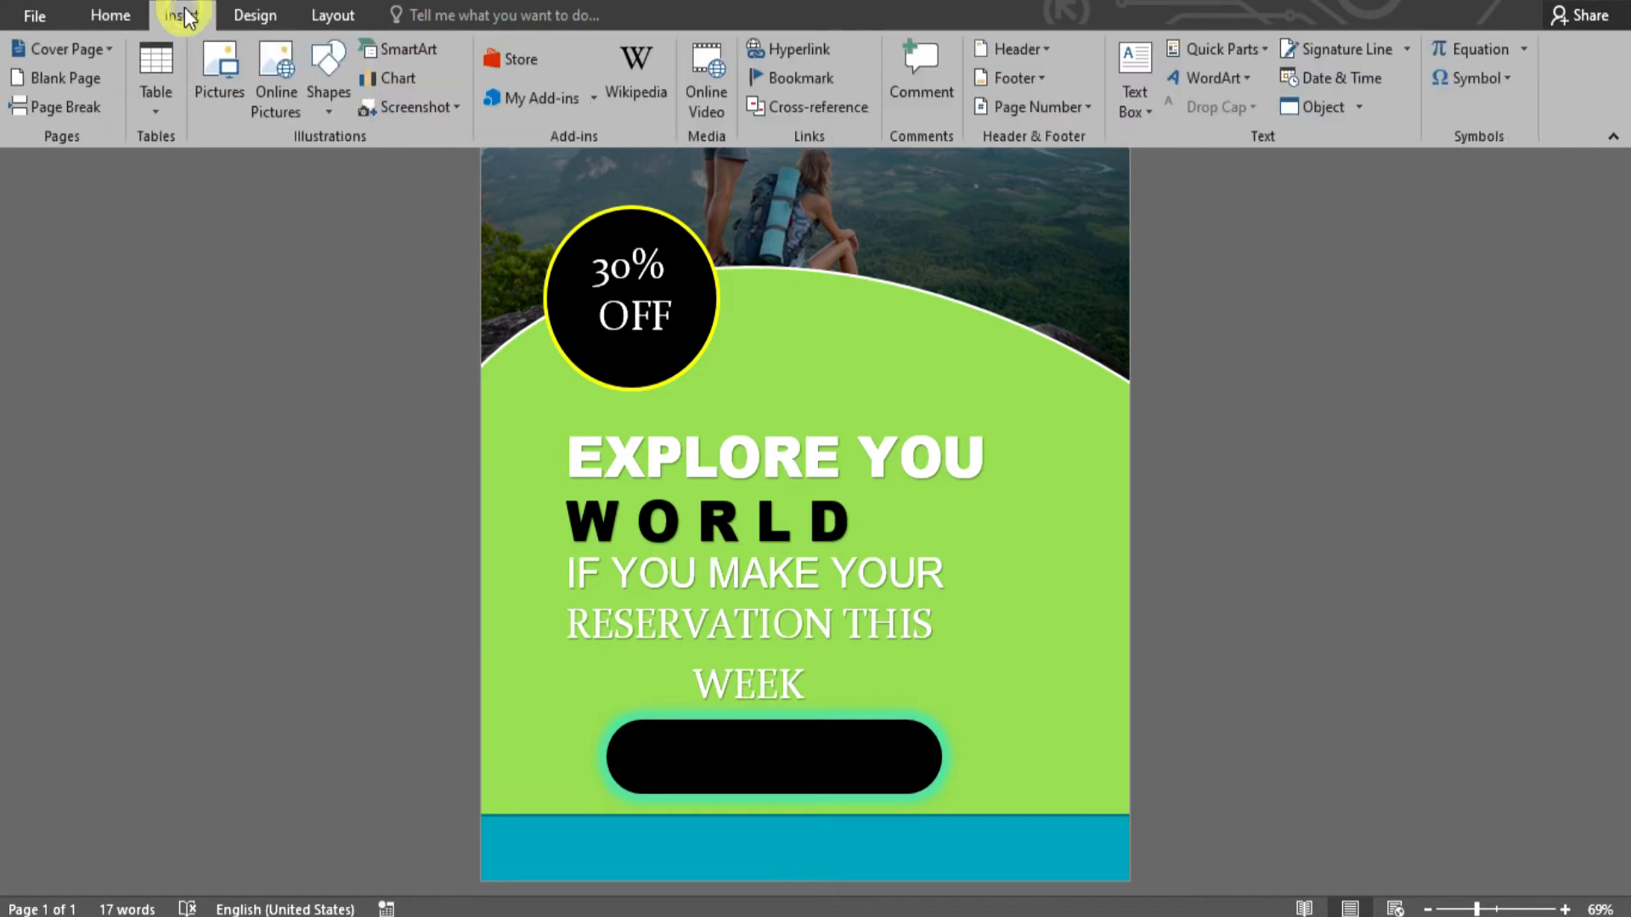
- Insert a WordArt box onto the black pill and make it read BOOK NOW
{"action": "left_click", "coordinate": [1212, 78]}
{"action": "left_click", "coordinate": [1194, 130]}
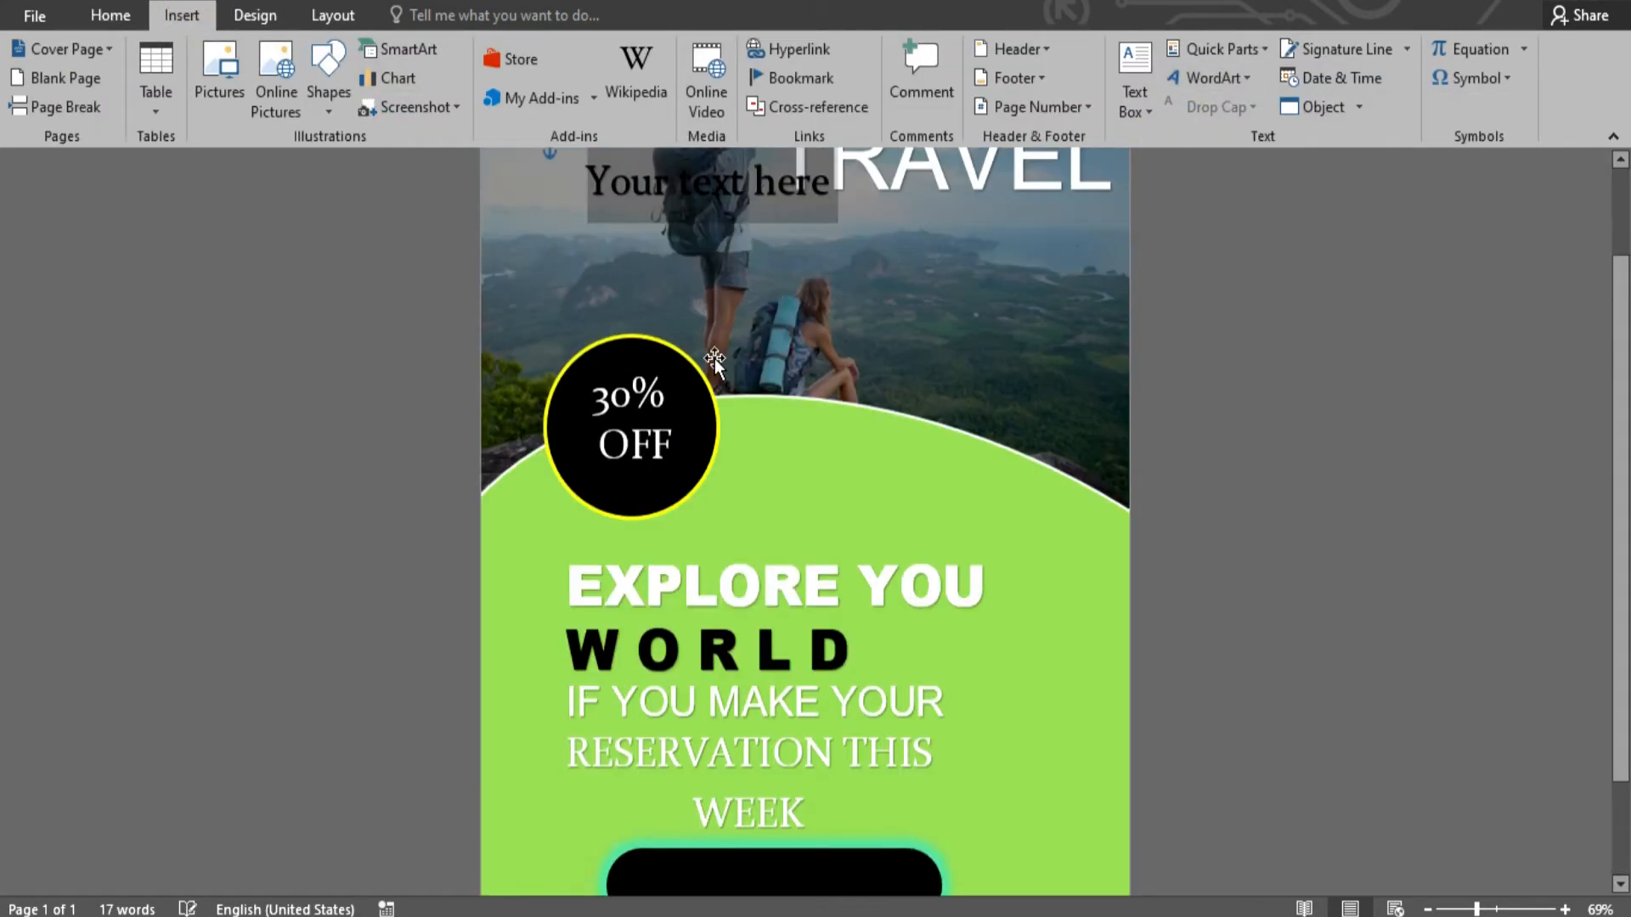
{"action": "left_click_drag", "start_coordinate": [760, 158], "coordinate": [840, 636]}
{"action": "scroll", "coordinate": [839, 635], "scroll_direction": "down", "scroll_amount": 3}
{"action": "left_click_drag", "start_coordinate": [838, 508], "coordinate": [838, 728]}
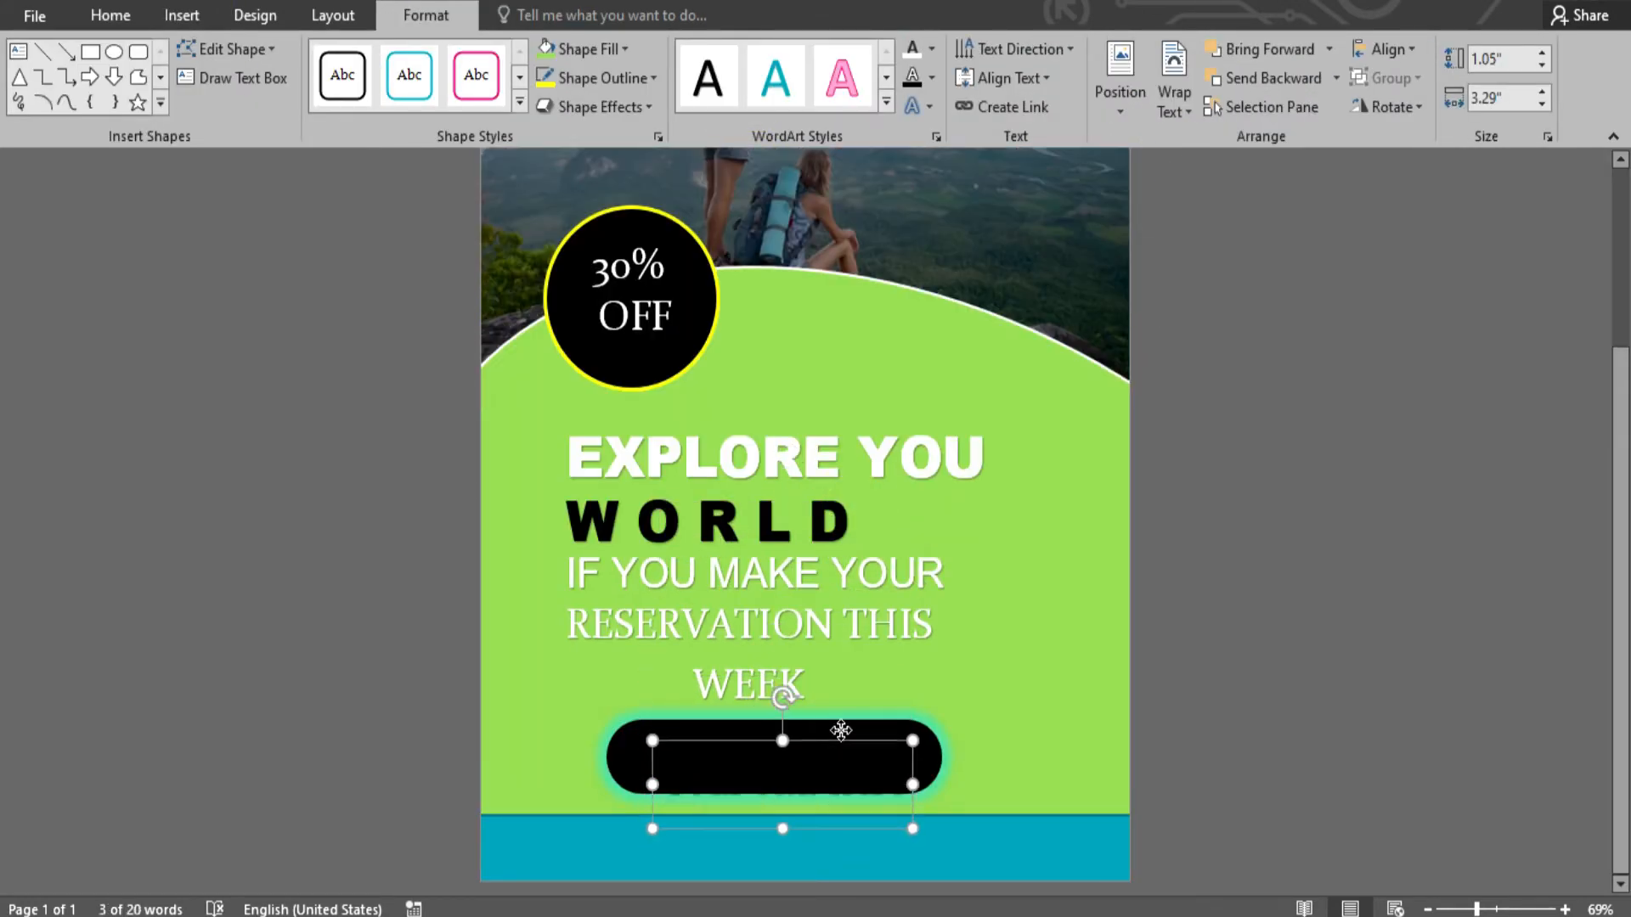
{"action": "left_click", "coordinate": [911, 51]}
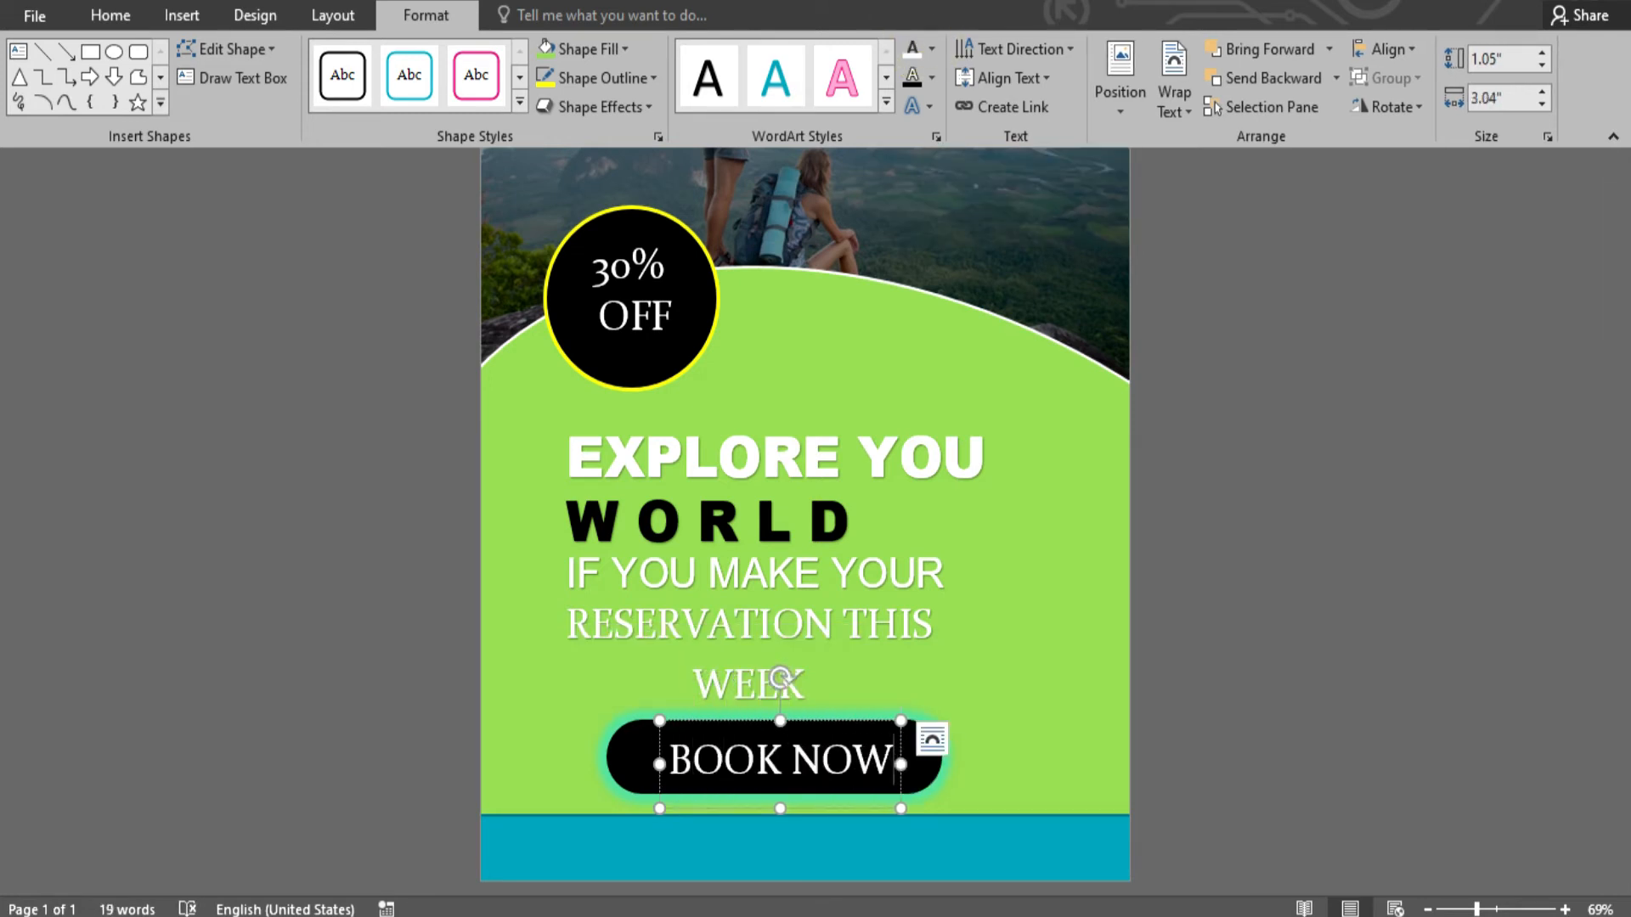
{"action": "left_click", "coordinate": [1176, 645]}
{"action": "left_click", "coordinate": [821, 724]}
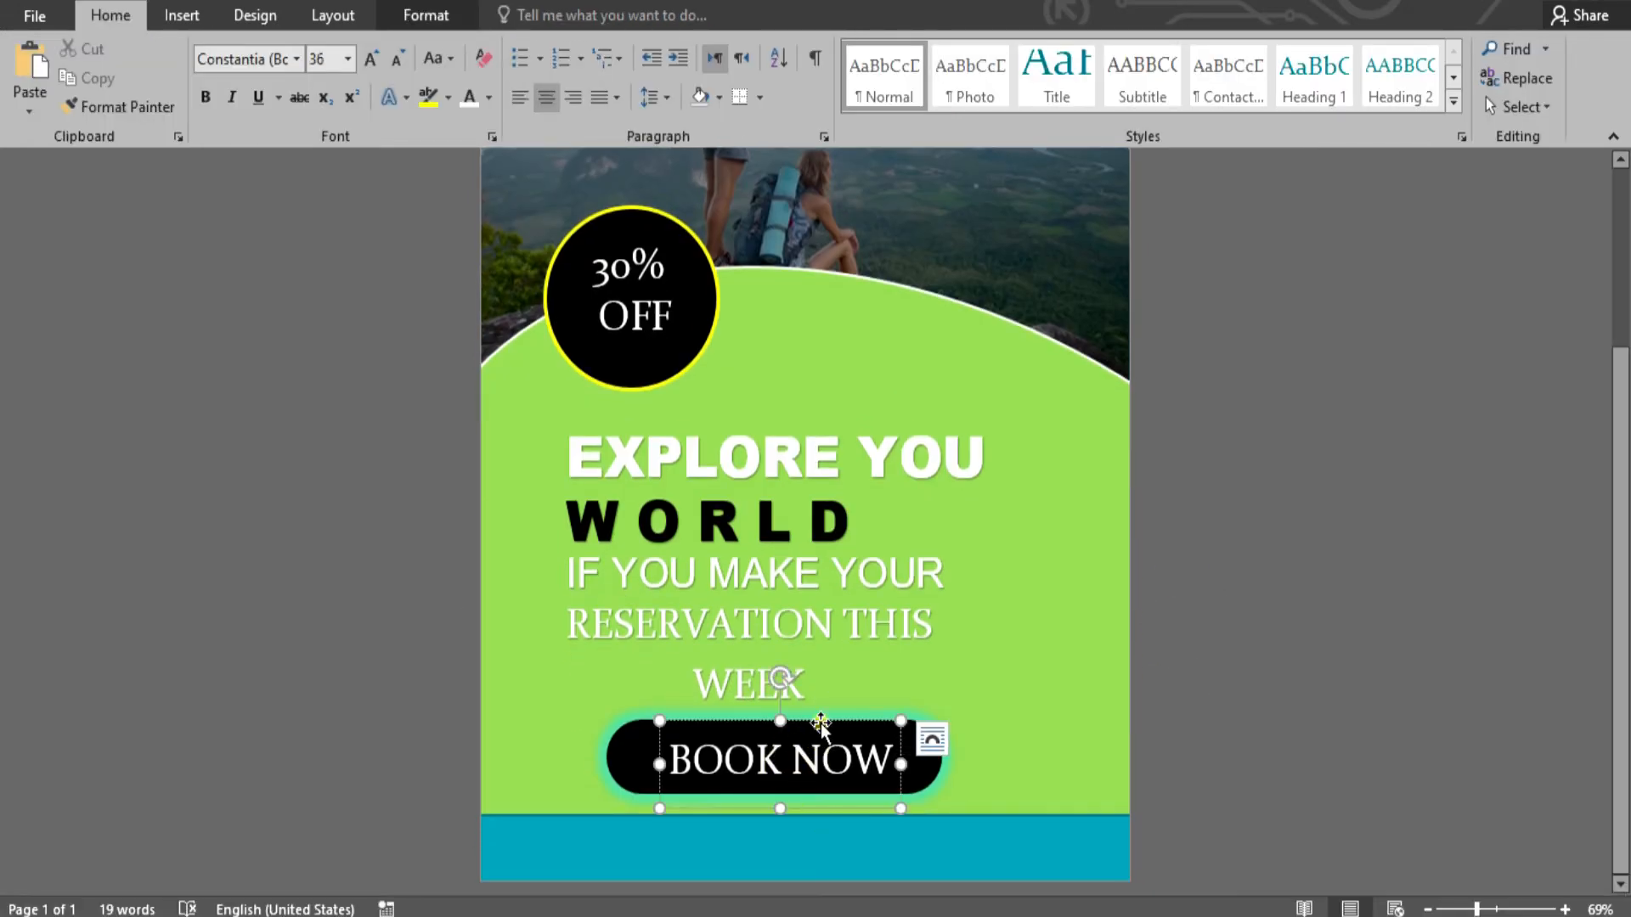
- Set the BOOK NOW text in Arial Black
{"action": "left_click", "coordinate": [179, 15]}
{"action": "left_click", "coordinate": [110, 15]}
{"action": "left_click", "coordinate": [297, 59]}
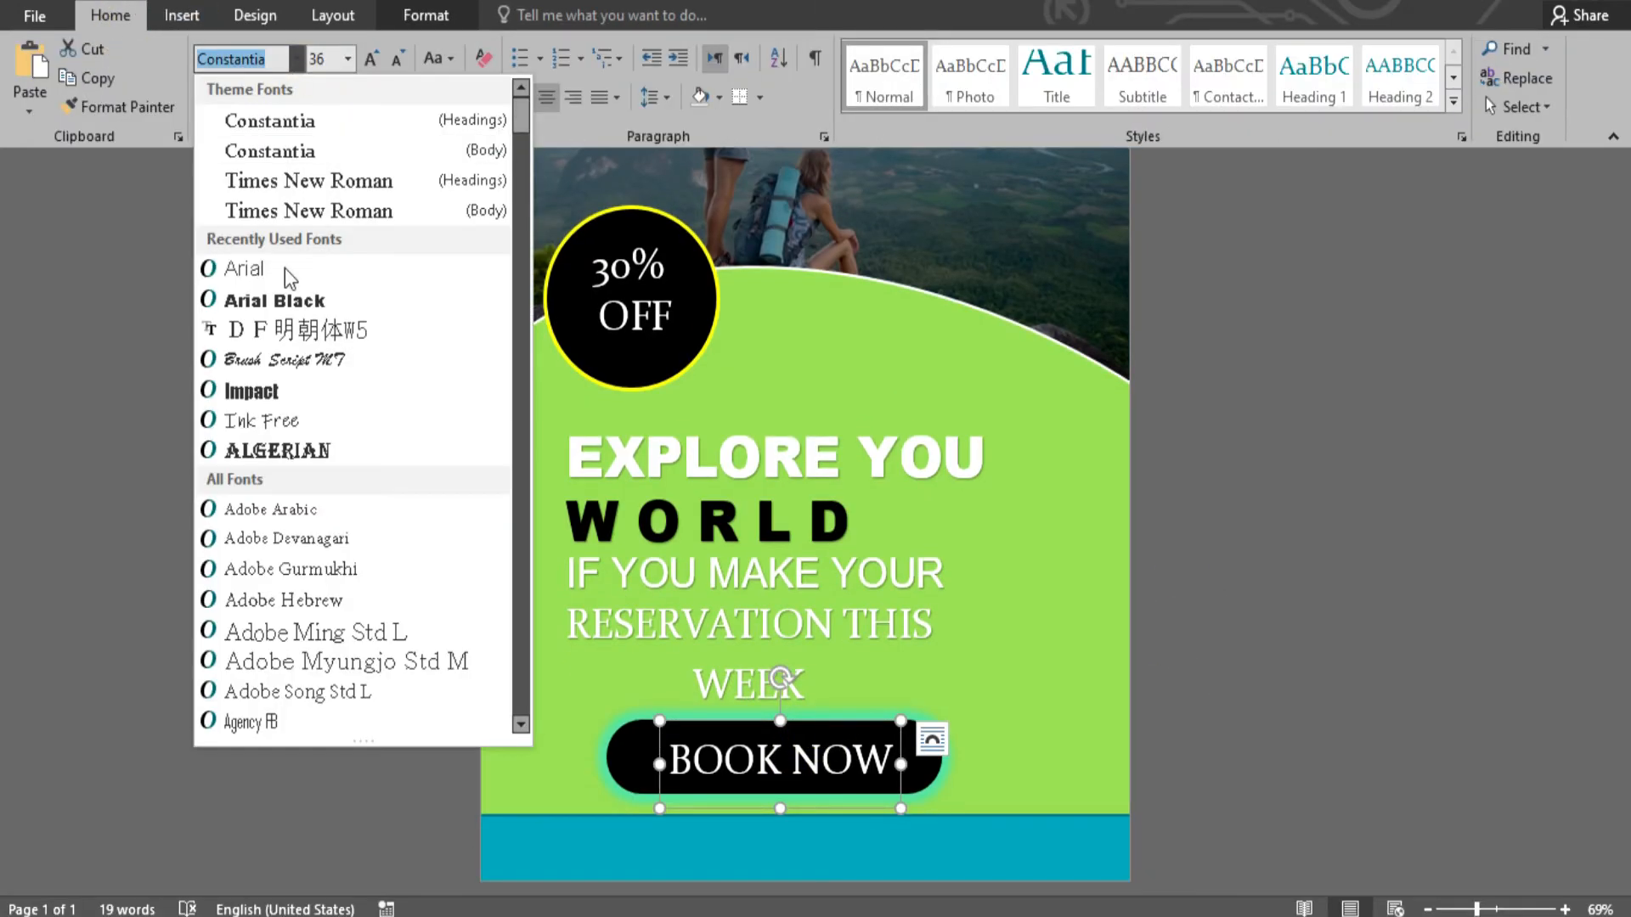
{"action": "left_click", "coordinate": [289, 301]}
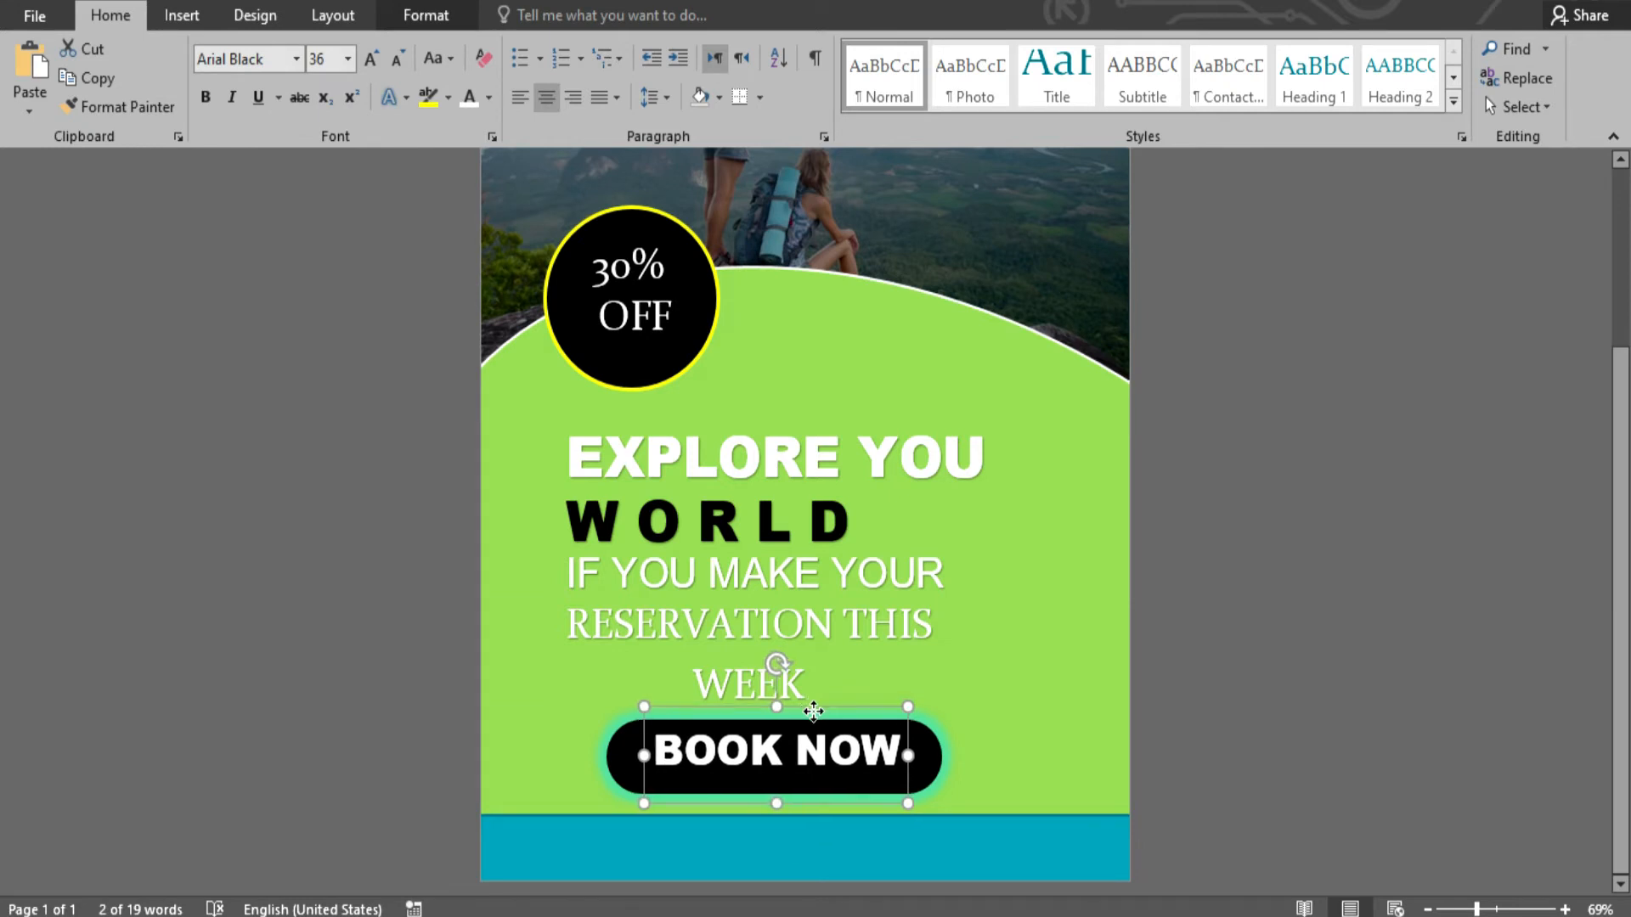
{"action": "left_click", "coordinate": [1129, 552]}
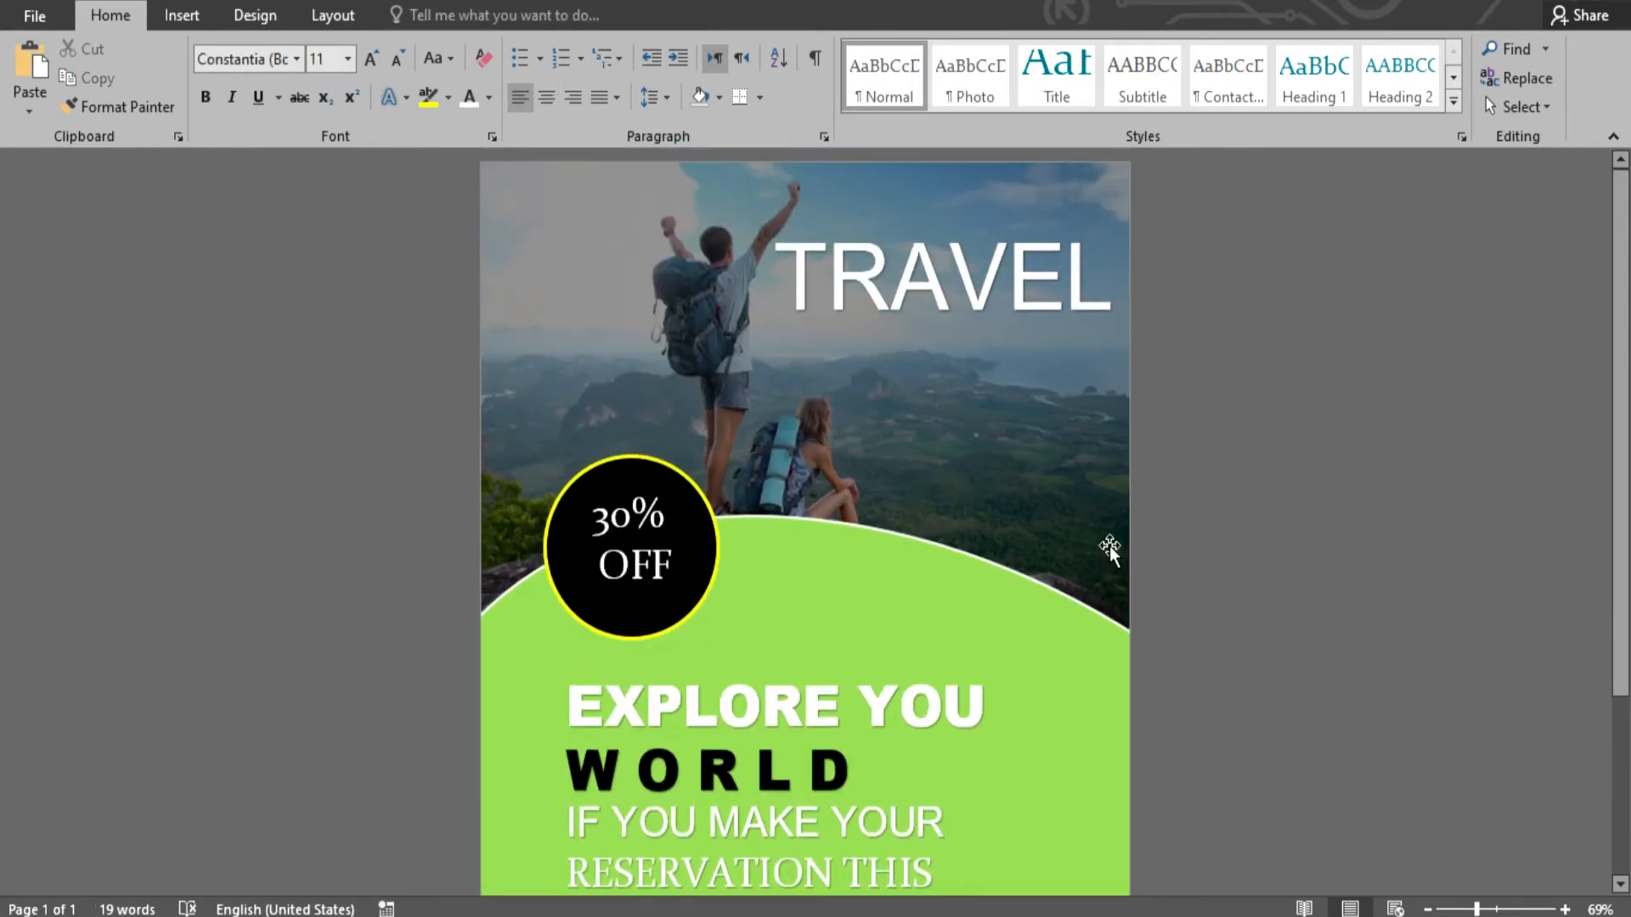
{"action": "left_click", "coordinate": [181, 15]}
{"action": "left_click", "coordinate": [1214, 70]}
- Add a WordArt box below TRAVEL filled with a =LOREM(1) sample paragraph
{"action": "left_click", "coordinate": [1194, 133]}
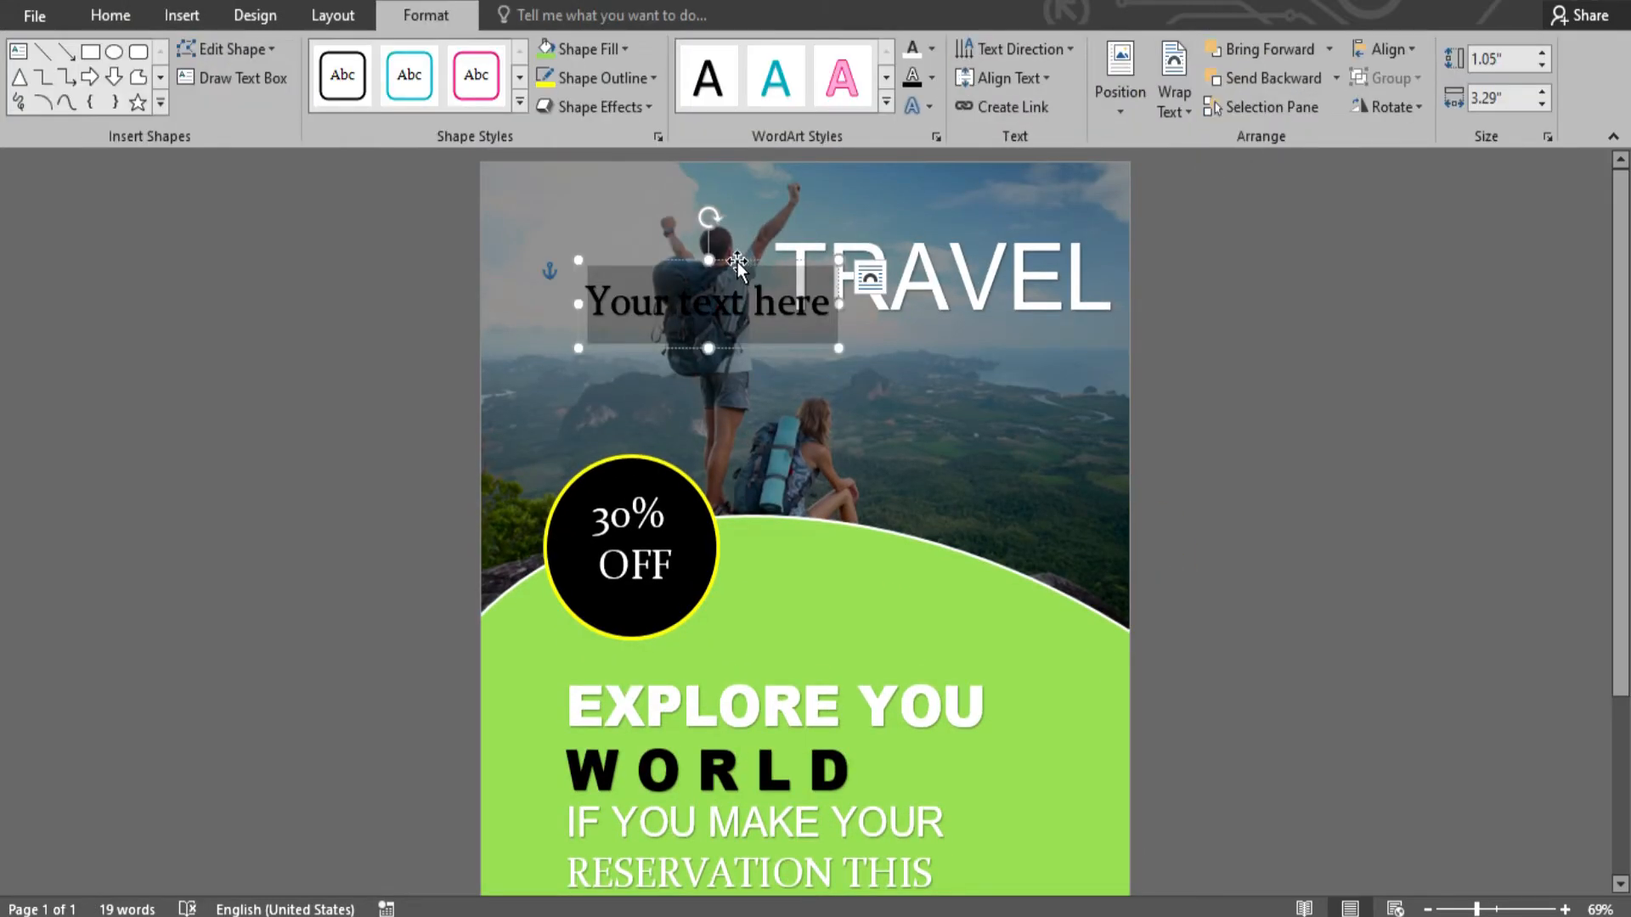
{"action": "left_click_drag", "start_coordinate": [736, 263], "coordinate": [950, 294]}
{"action": "left_click_drag", "start_coordinate": [1040, 331], "coordinate": [799, 334]}
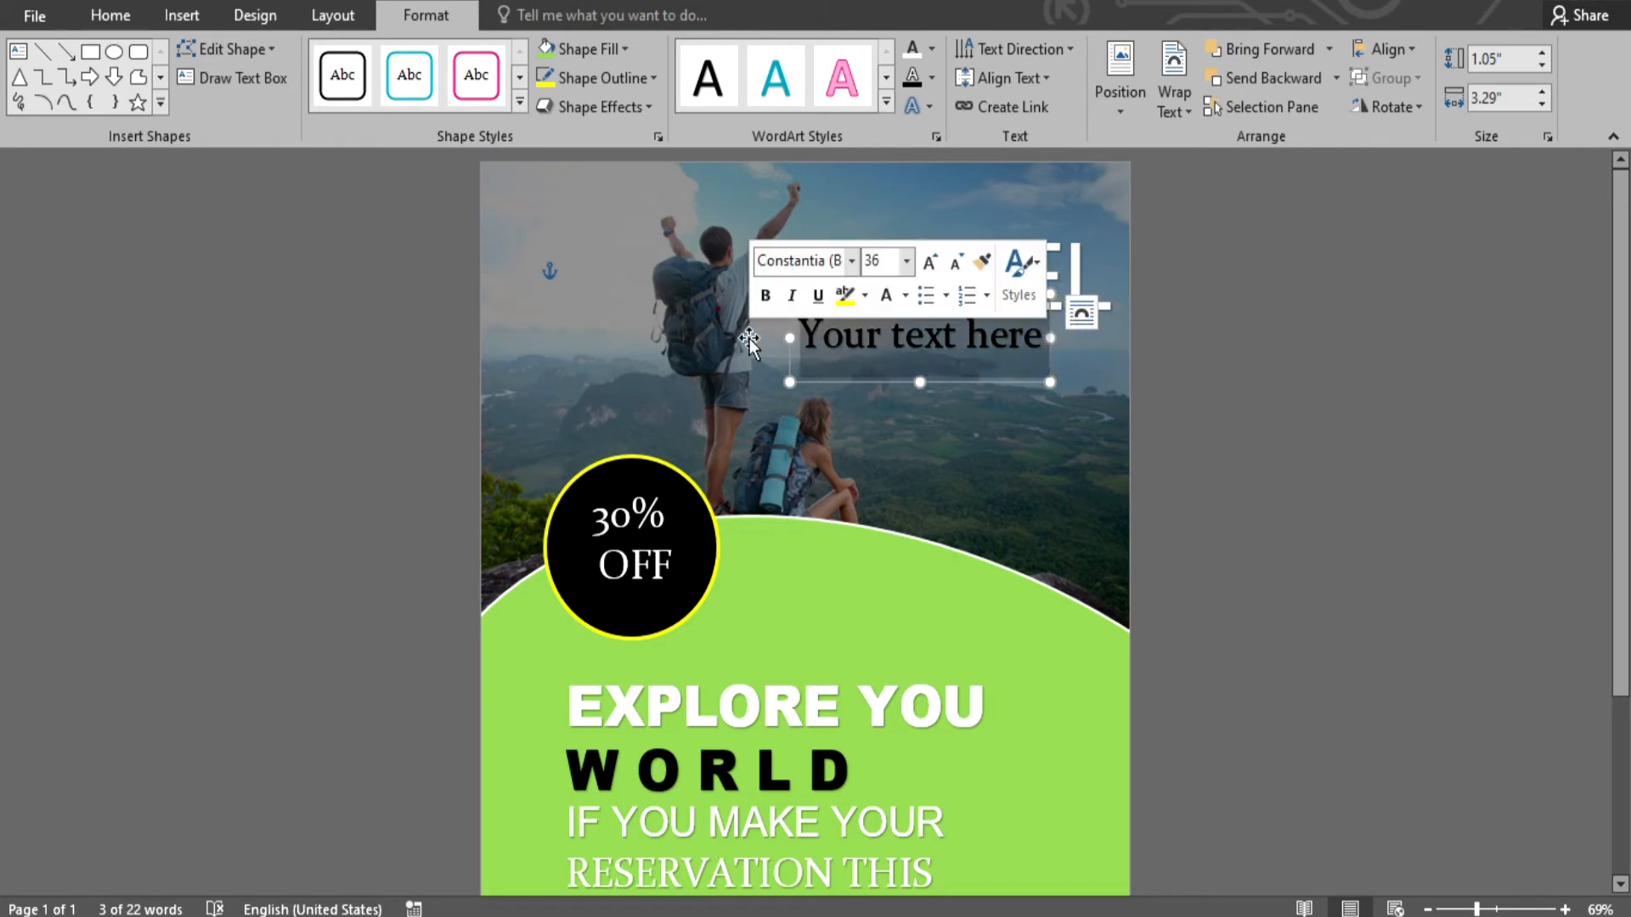
{"action": "key", "text": "BackSpace"}
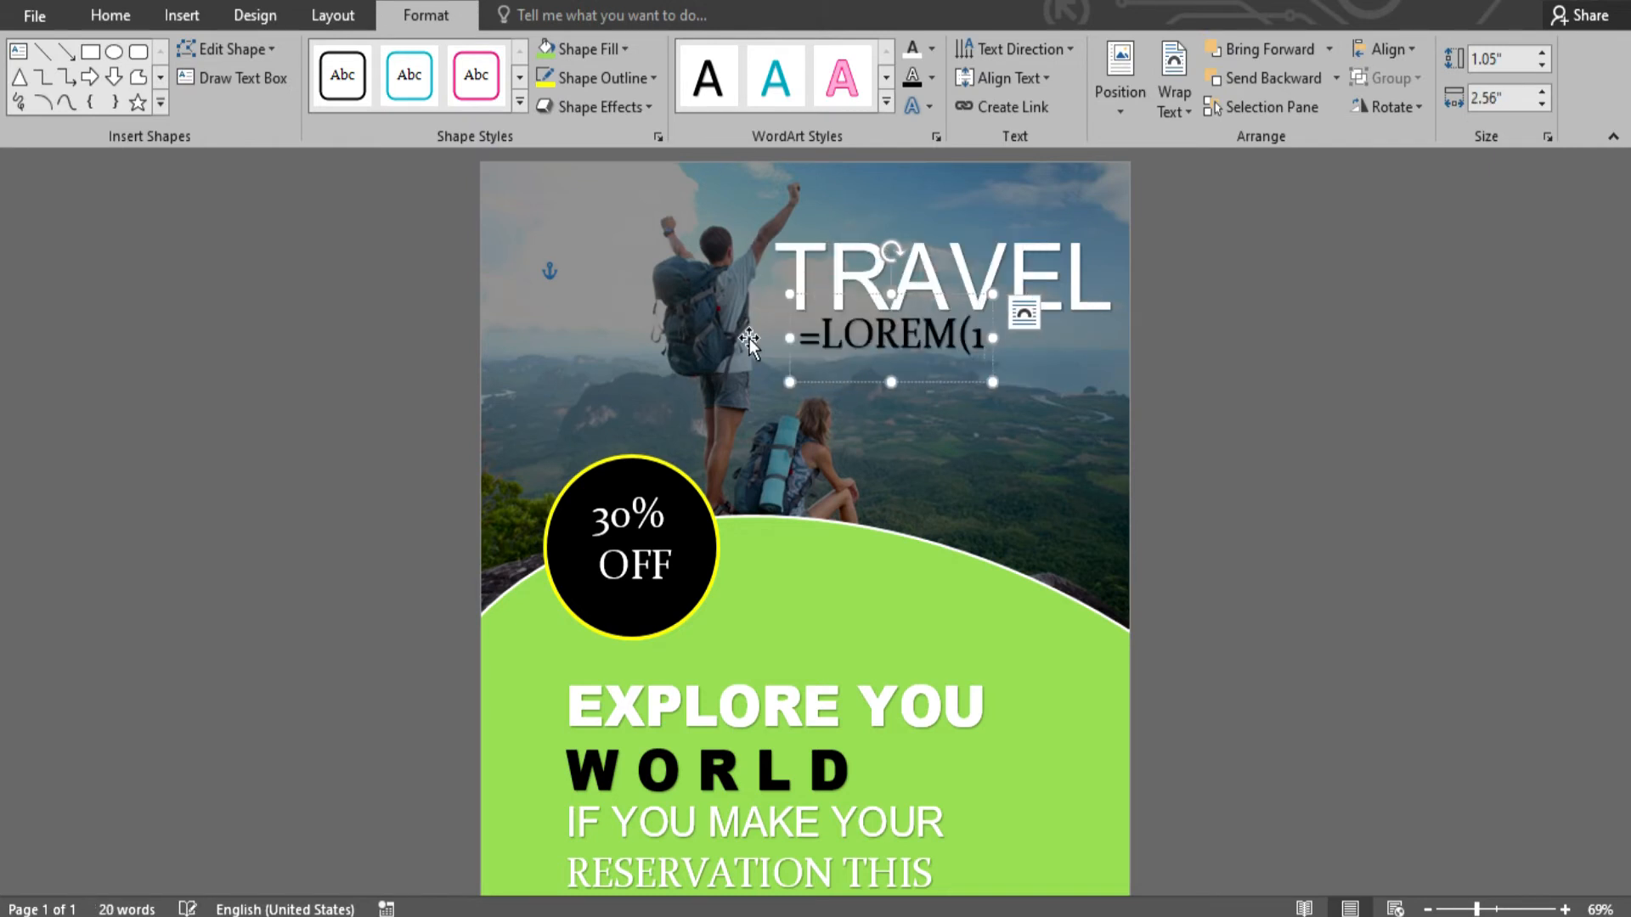
{"action": "type", "text": "=LOREM(1)"}
{"action": "key", "text": "Return"}
- Shrink the Lorem ipsum text, fit its box under TRAVEL, and brighten its colour
{"action": "key", "text": "ctrl+shift+comma"}
{"action": "key", "text": "ctrl+shift+comma"}
{"action": "key", "text": "ctrl+shift+comma"}
{"action": "key", "text": "ctrl+shift+comma"}
{"action": "key", "text": "ctrl+shift+comma"}
{"action": "key", "text": "ctrl+shift+comma"}
{"action": "key", "text": "ctrl+shift+comma"}
{"action": "key", "text": "ctrl+shift+comma"}
{"action": "key", "text": "ctrl+shift+comma"}
{"action": "key", "text": "ctrl+shift+comma"}
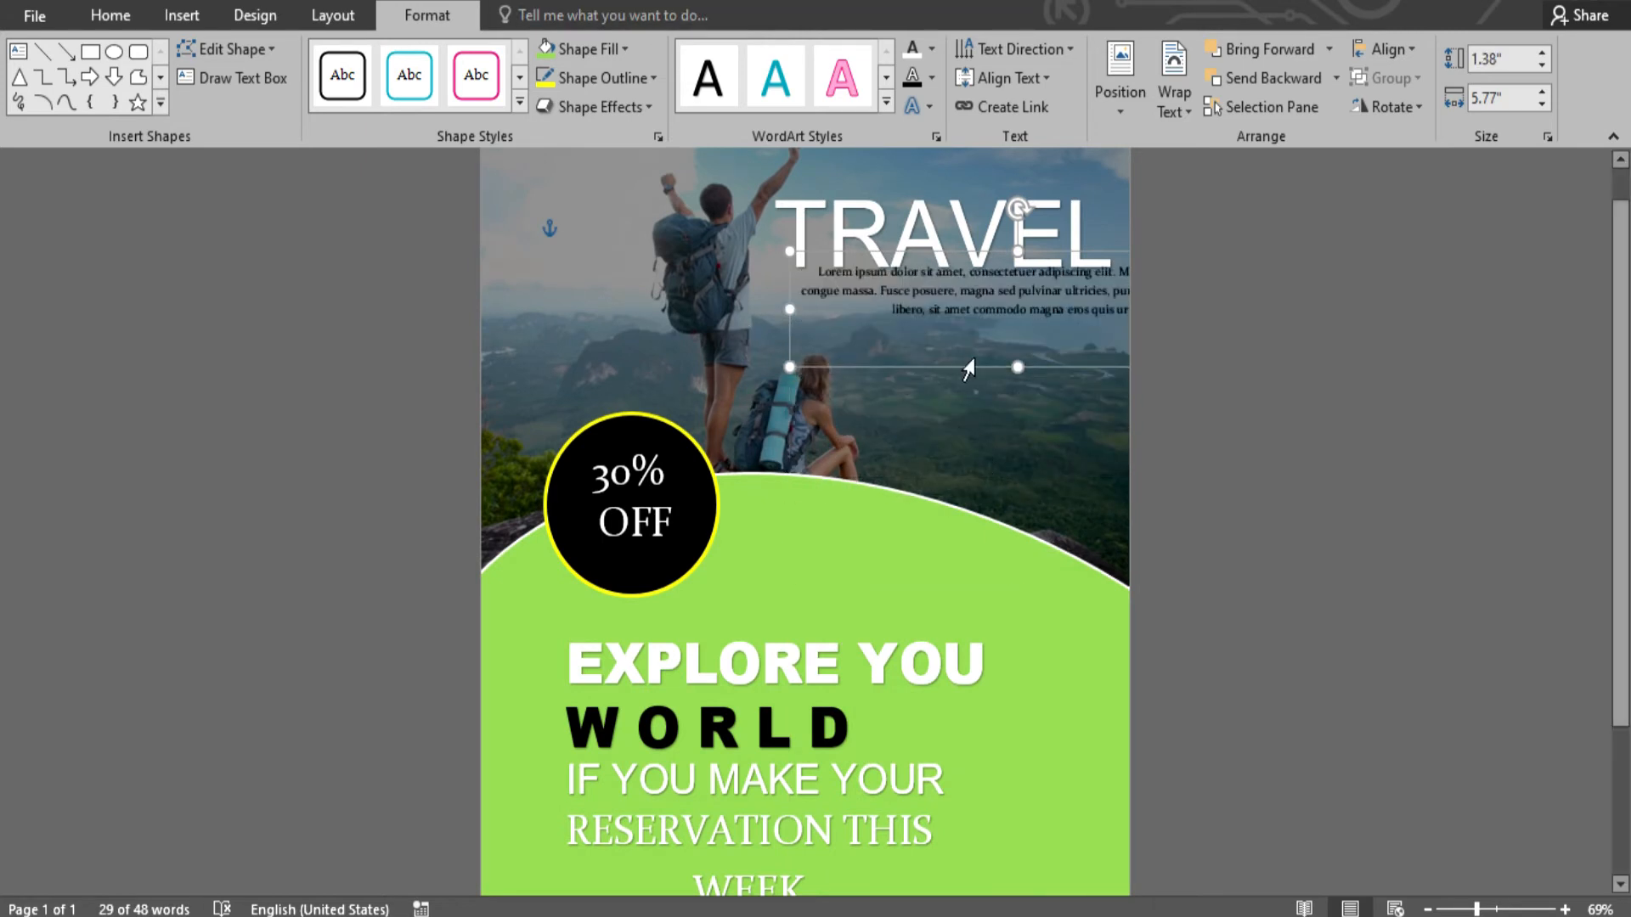
{"action": "left_click_drag", "start_coordinate": [1056, 251], "coordinate": [892, 275]}
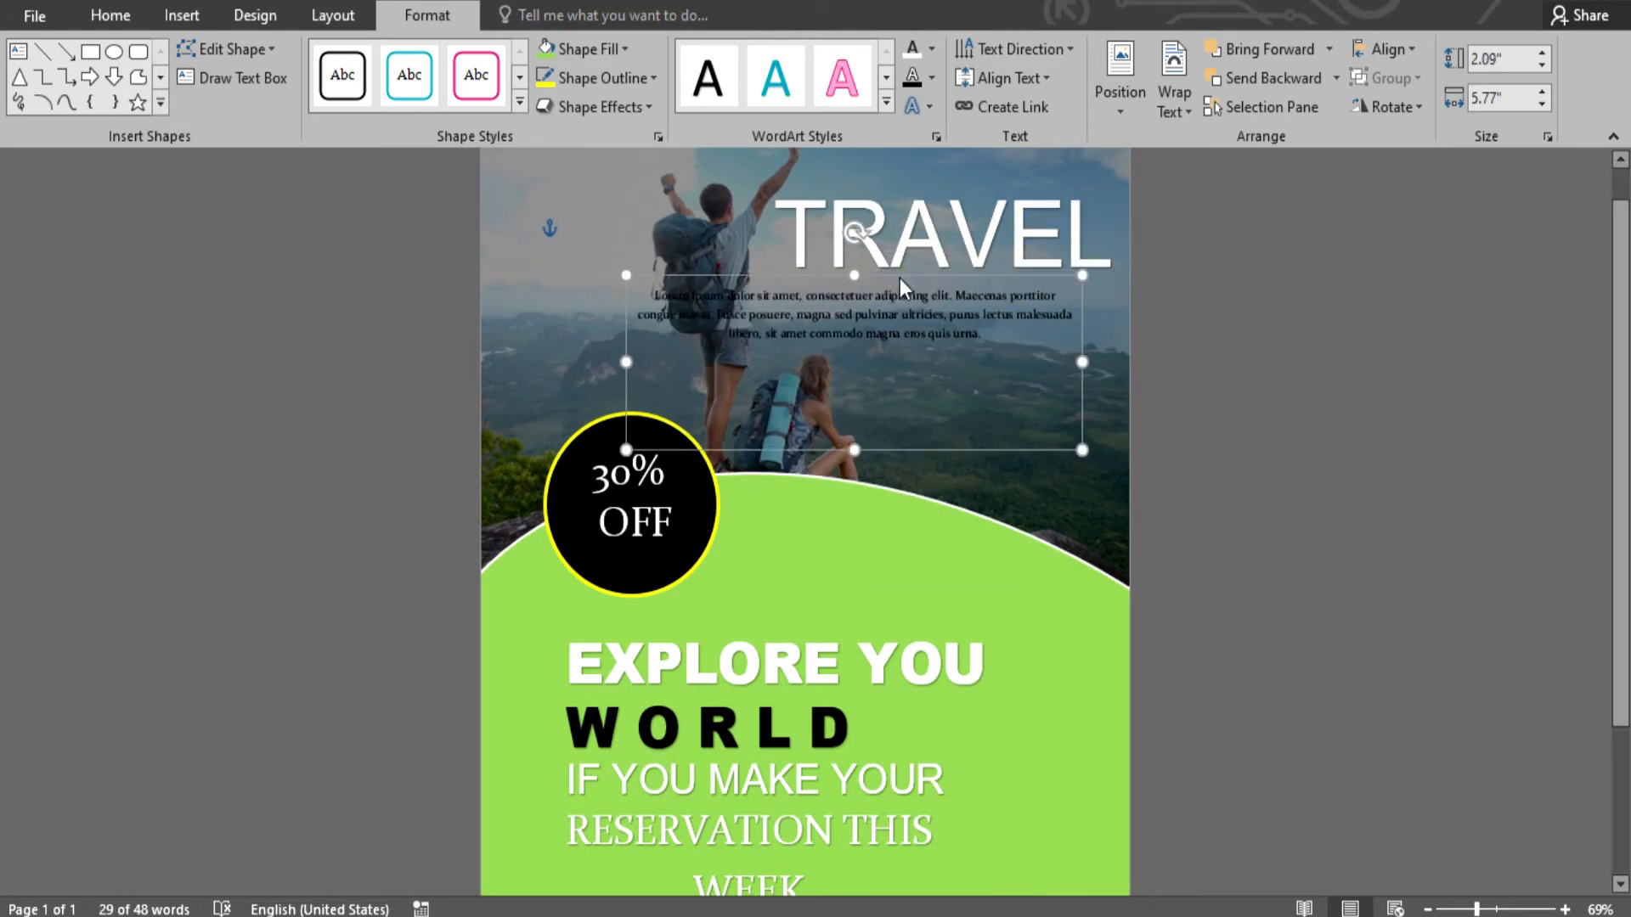
{"action": "left_click_drag", "start_coordinate": [1082, 362], "coordinate": [991, 362]}
{"action": "left_click_drag", "start_coordinate": [946, 285], "coordinate": [1068, 266]}
{"action": "left_click_drag", "start_coordinate": [1126, 344], "coordinate": [1123, 344]}
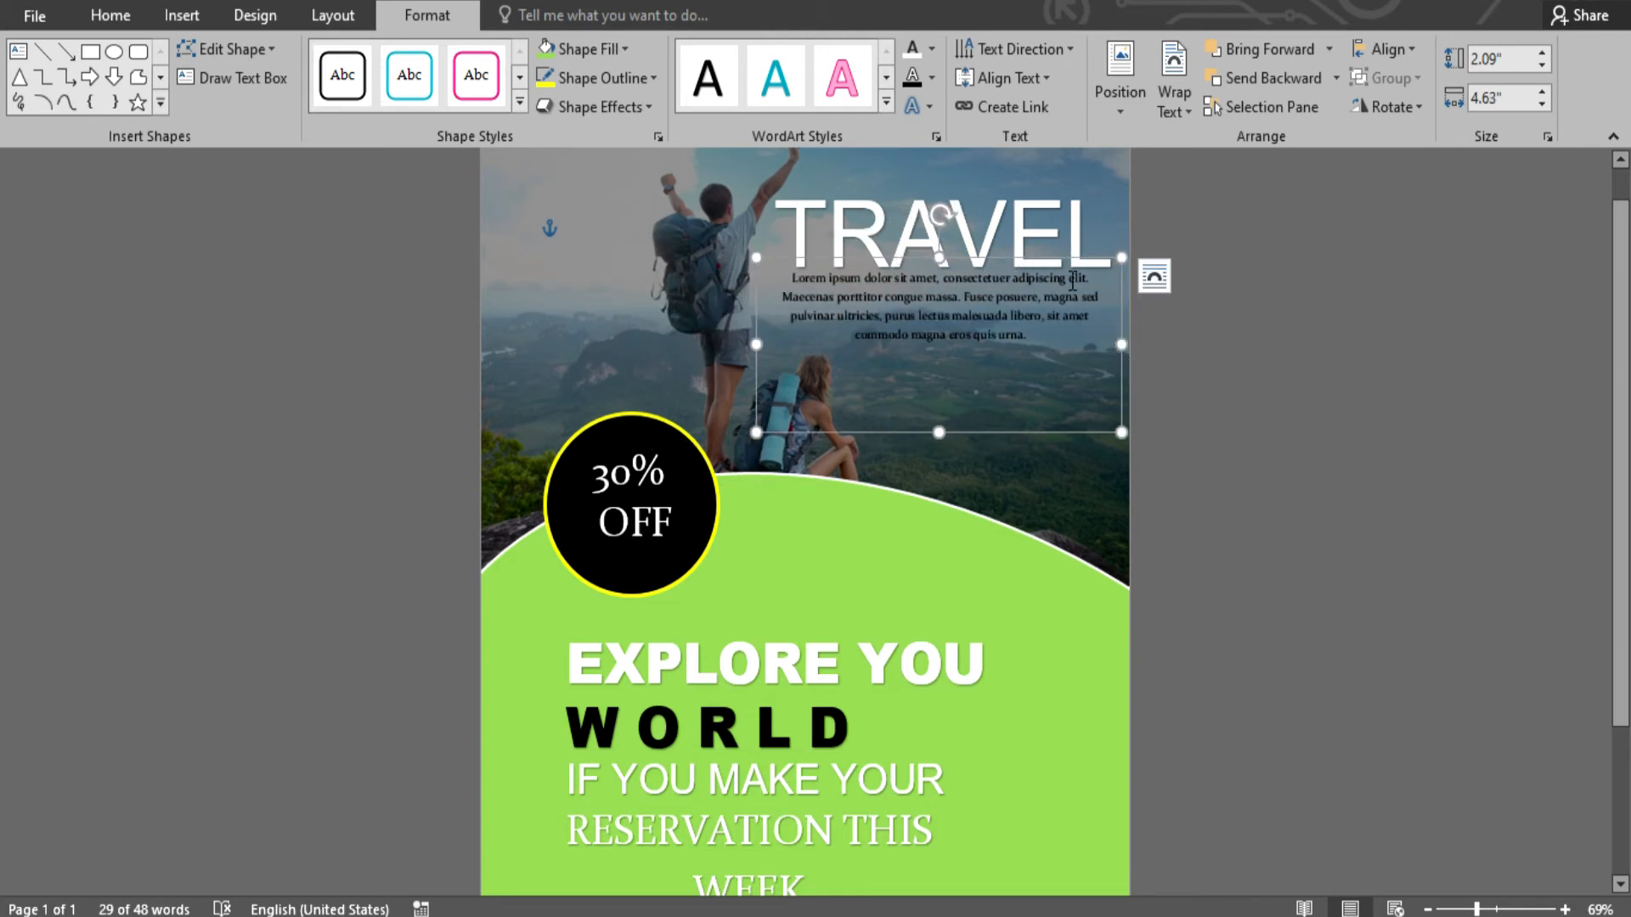
{"action": "left_click_drag", "start_coordinate": [1065, 271], "coordinate": [1073, 280]}
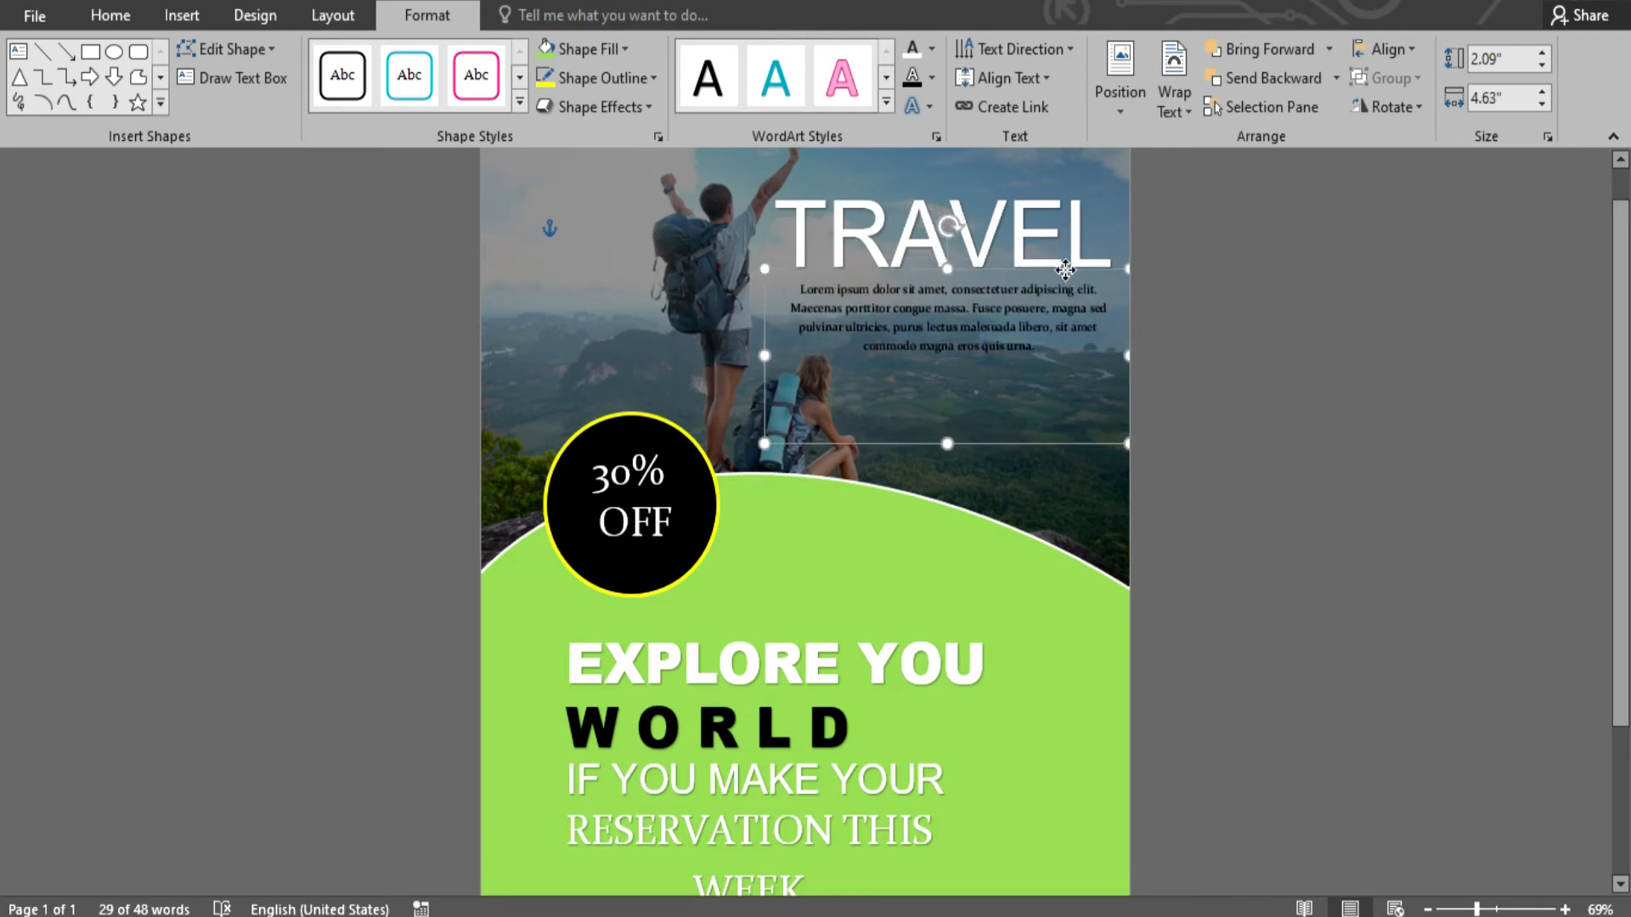
{"action": "left_click", "coordinate": [916, 51]}
{"action": "left_click", "coordinate": [1300, 524]}
- Fill the teal bottom band with solid black
{"action": "scroll", "coordinate": [1280, 507], "scroll_direction": "down", "scroll_amount": 3}
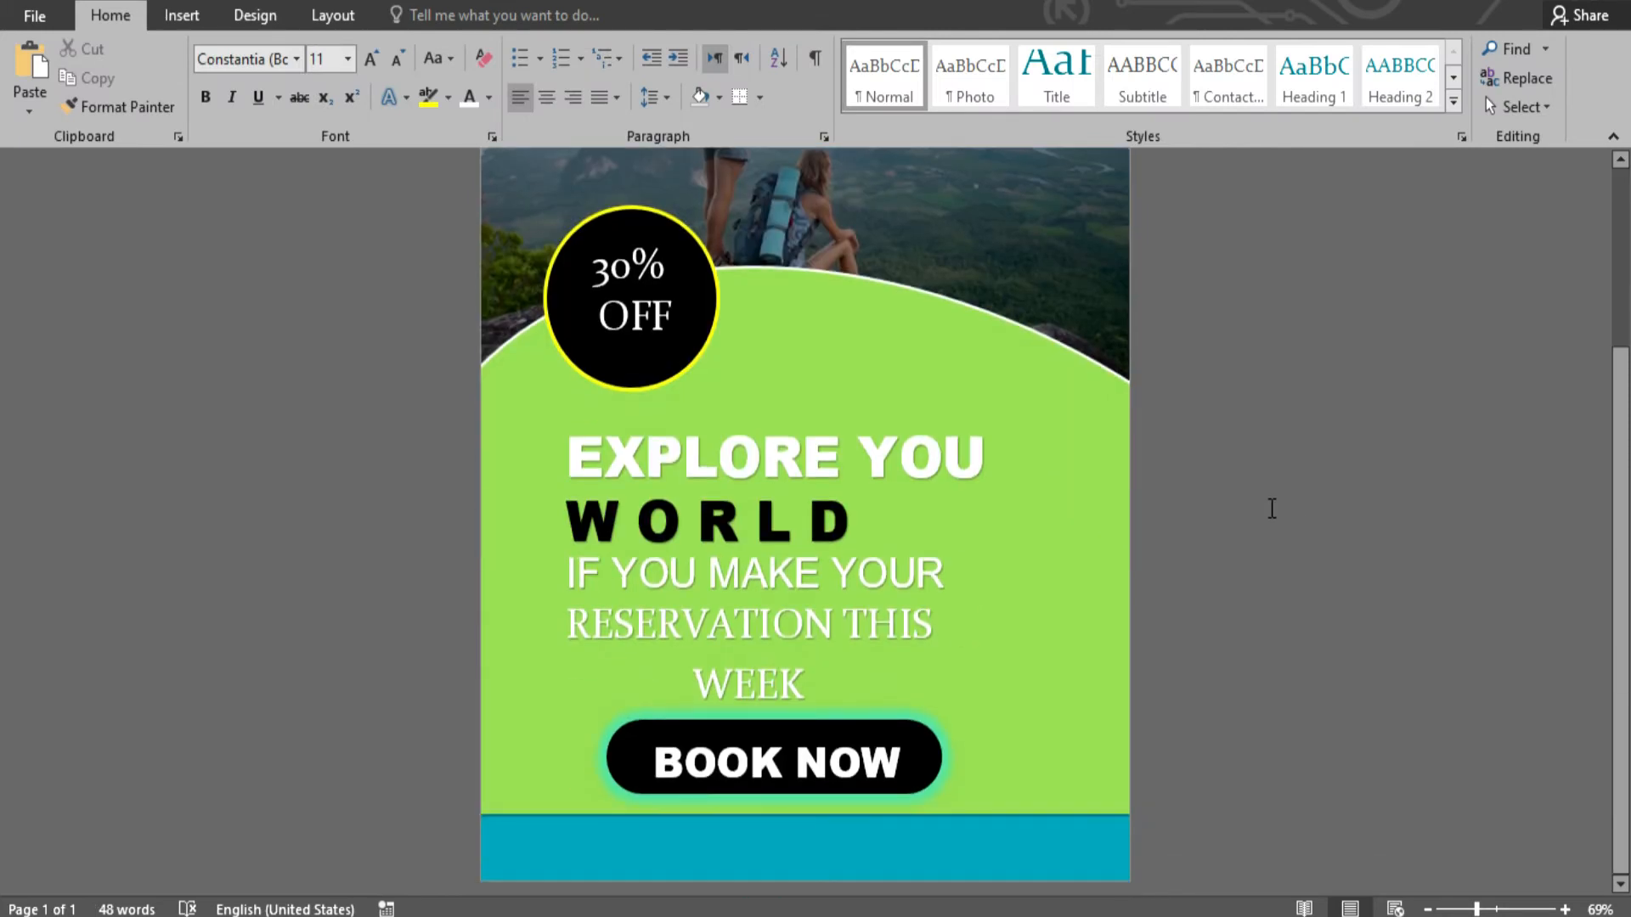
{"action": "left_click", "coordinate": [538, 869]}
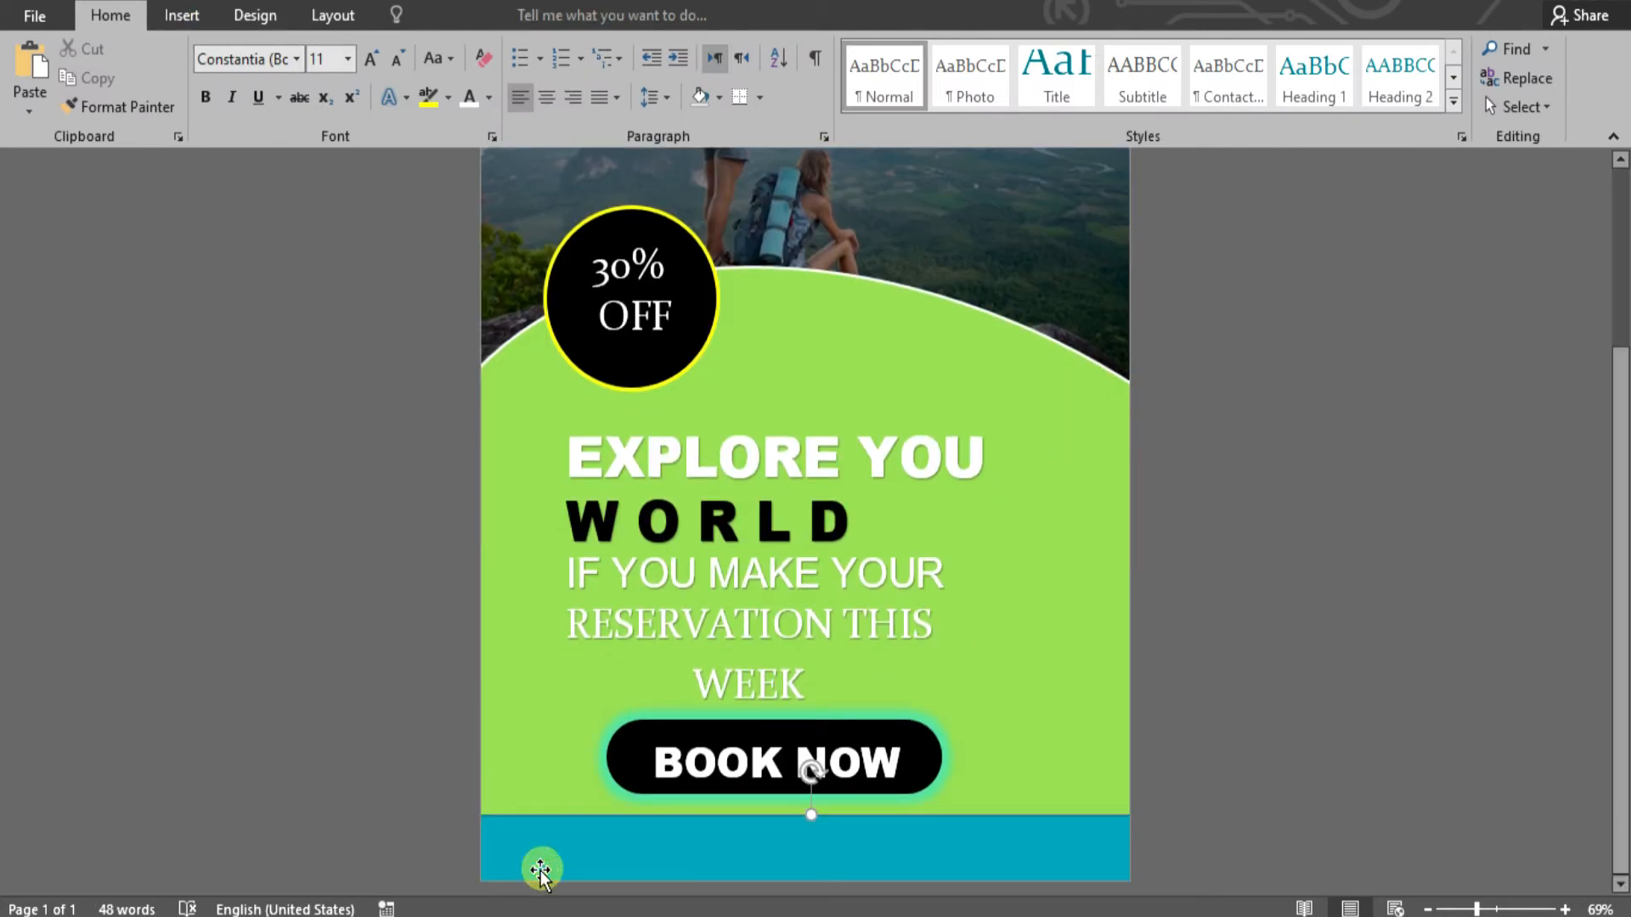
{"action": "left_click", "coordinate": [409, 75]}
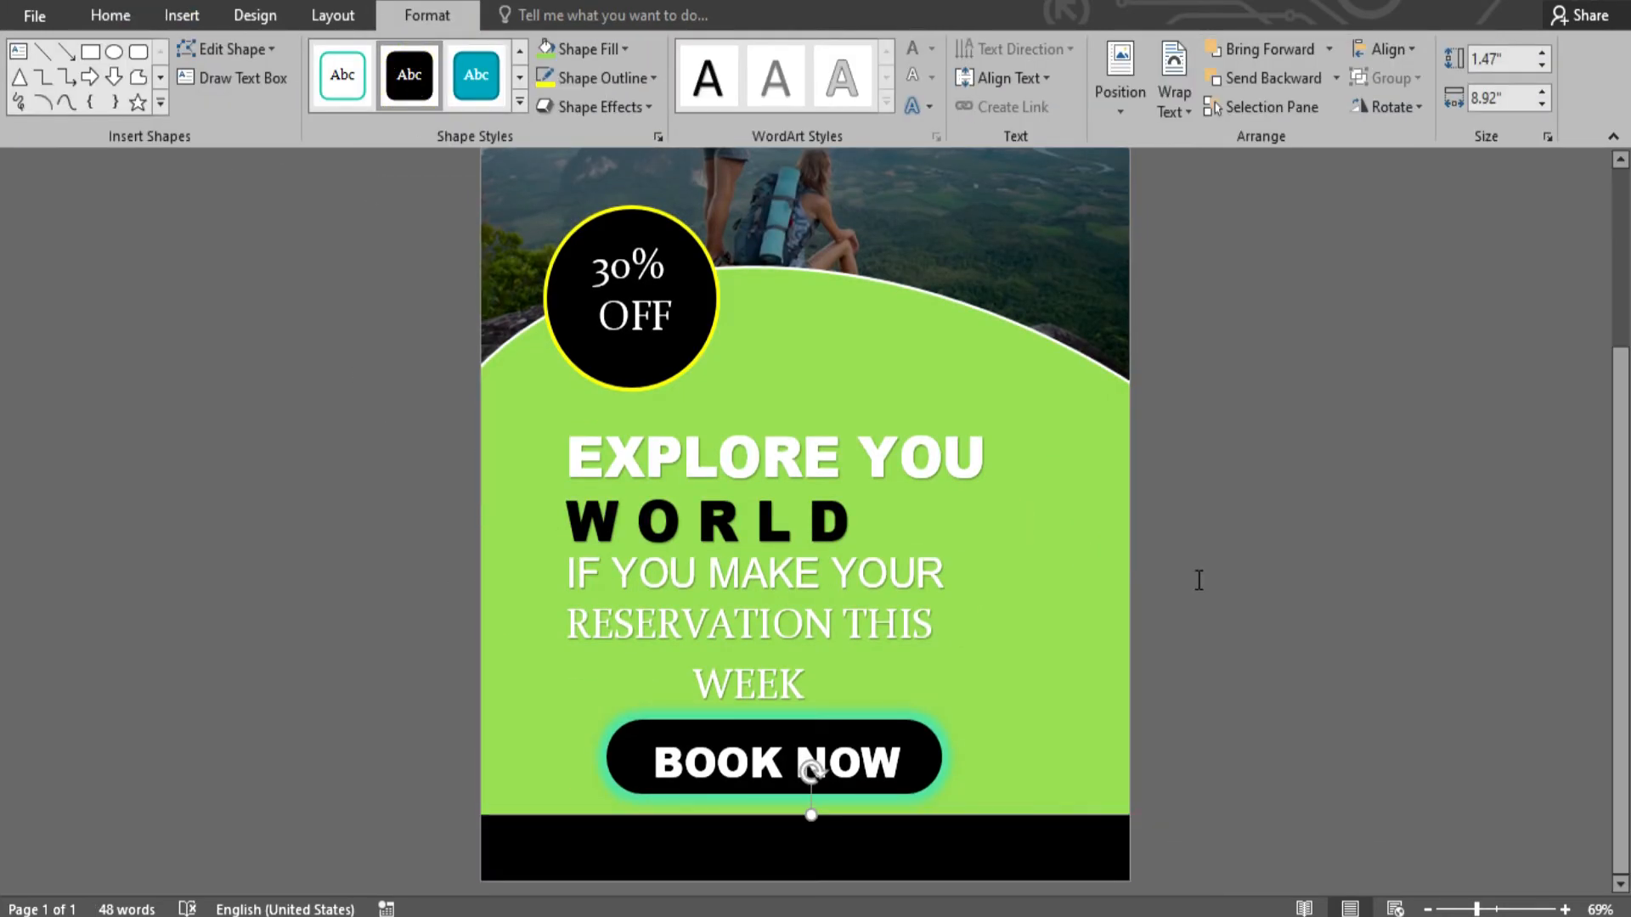
{"action": "left_click", "coordinate": [1197, 575]}
{"action": "scroll", "coordinate": [1209, 553], "scroll_direction": "up", "scroll_amount": 2}
{"action": "scroll", "coordinate": [1174, 512], "scroll_direction": "down", "scroll_amount": 2}
{"action": "left_click", "coordinate": [182, 17]}
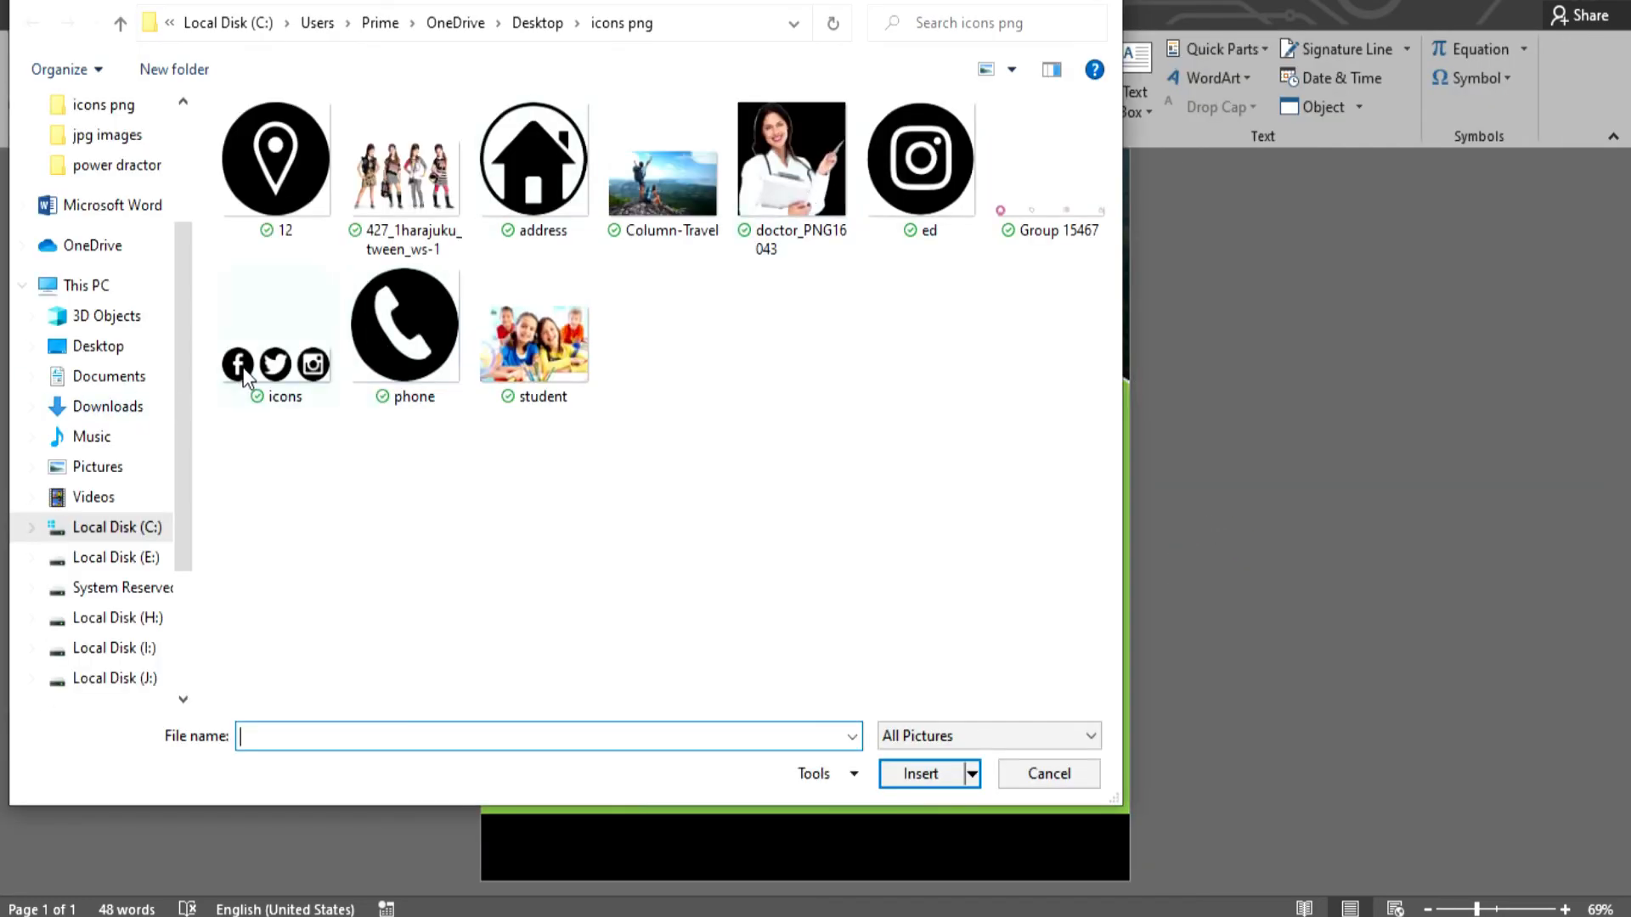
- Insert the social icons image in front of text, recolour it gold, and shrink it onto the footer
{"action": "double_click", "coordinate": [246, 376]}
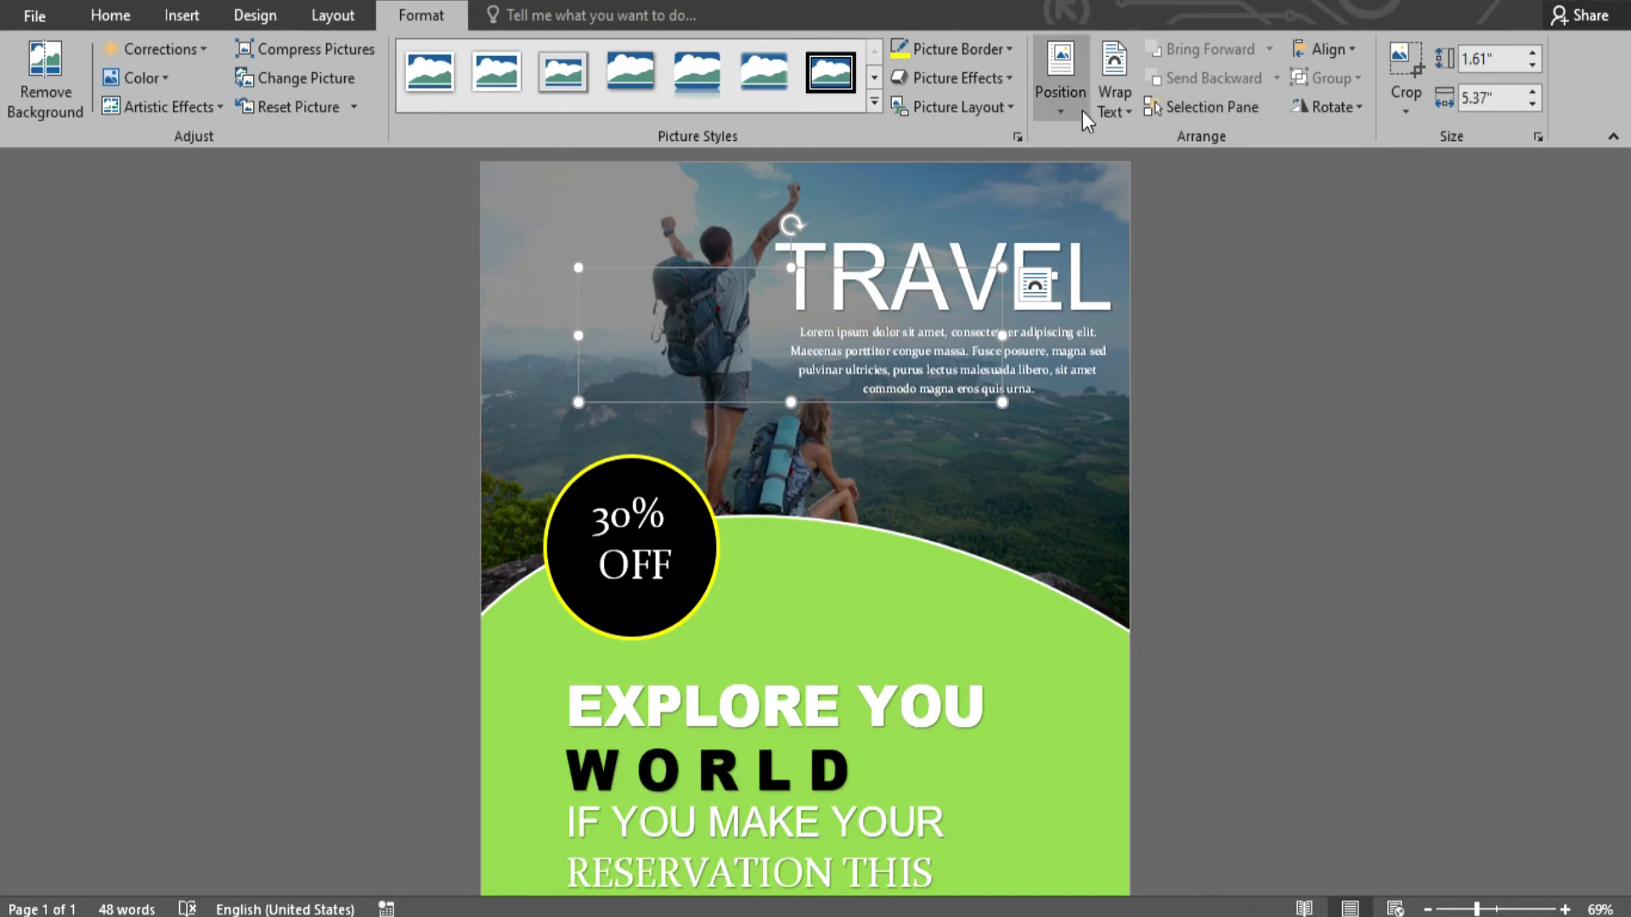
{"action": "left_click", "coordinate": [1113, 100]}
{"action": "left_click", "coordinate": [1165, 319]}
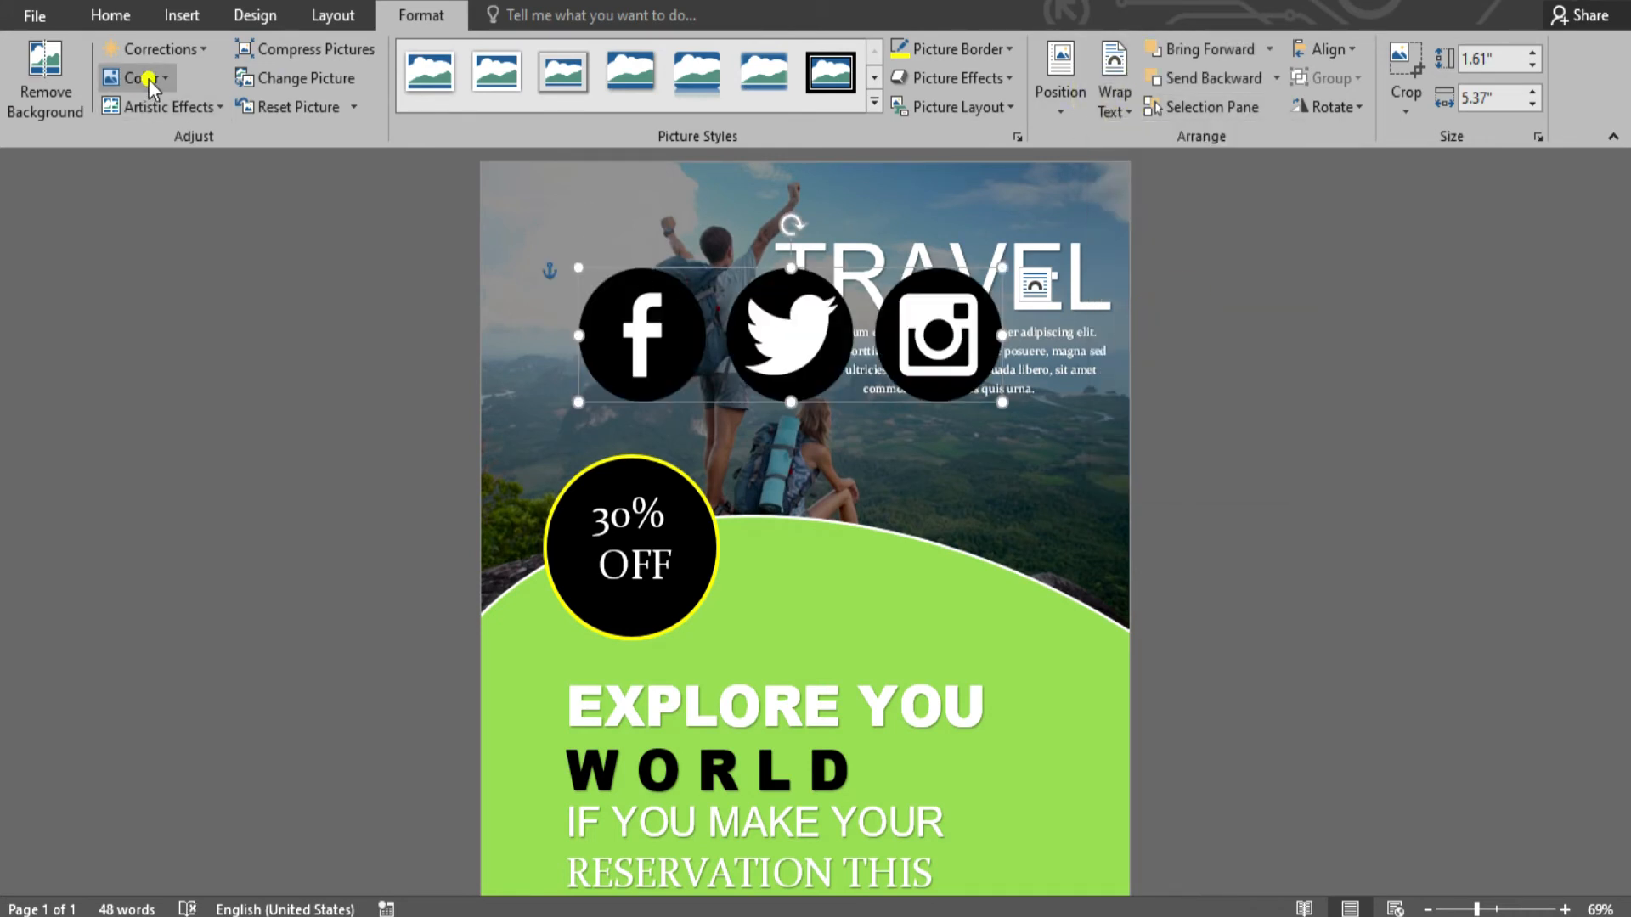
{"action": "left_click", "coordinate": [148, 80]}
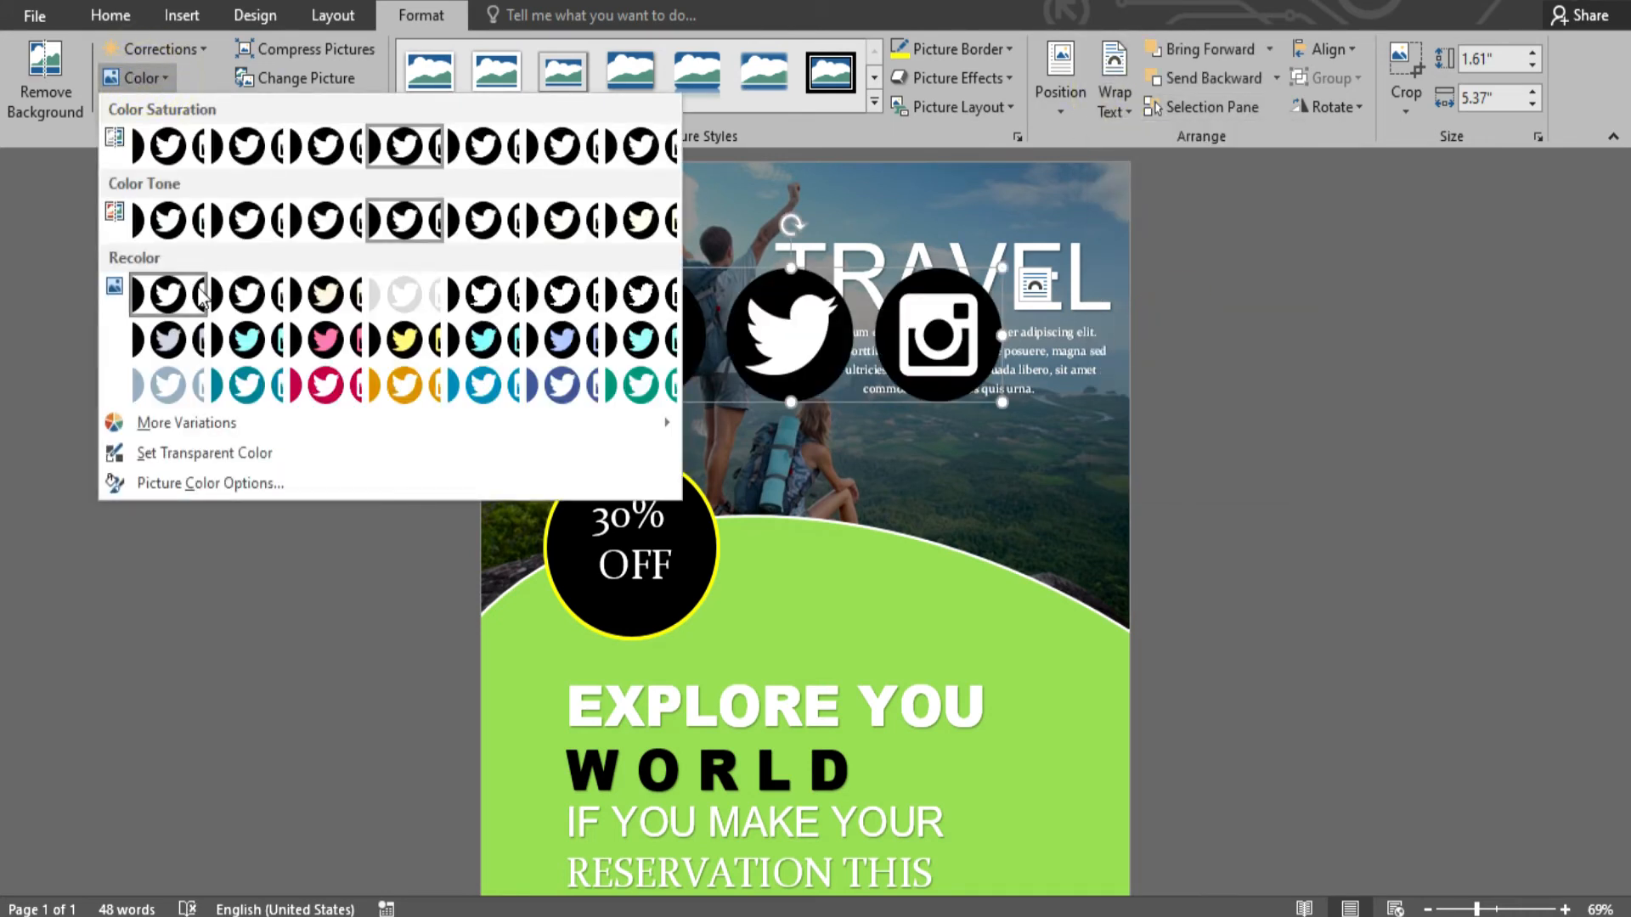
{"action": "left_click", "coordinate": [390, 349]}
{"action": "left_click_drag", "start_coordinate": [790, 340], "coordinate": [856, 752]}
{"action": "scroll", "coordinate": [857, 699], "scroll_direction": "down", "scroll_amount": 3}
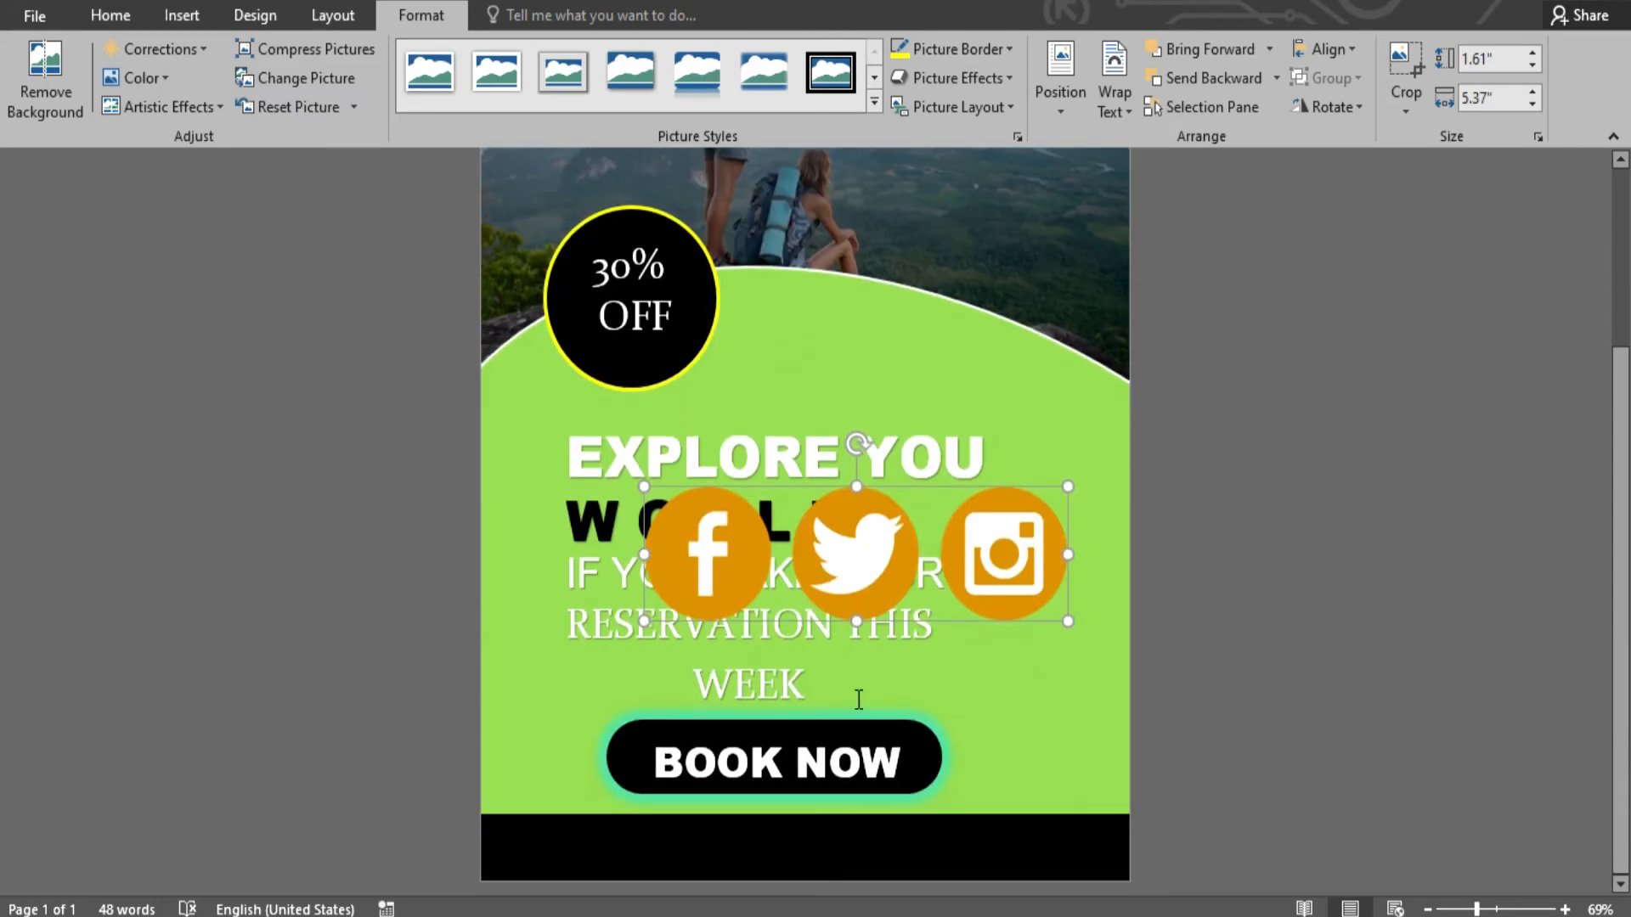
{"action": "left_click_drag", "start_coordinate": [1068, 621], "coordinate": [1061, 844]}
- Copy the BOOK NOW box into the footer's left, retyped as the phone number at size 24
{"action": "left_click", "coordinate": [777, 751]}
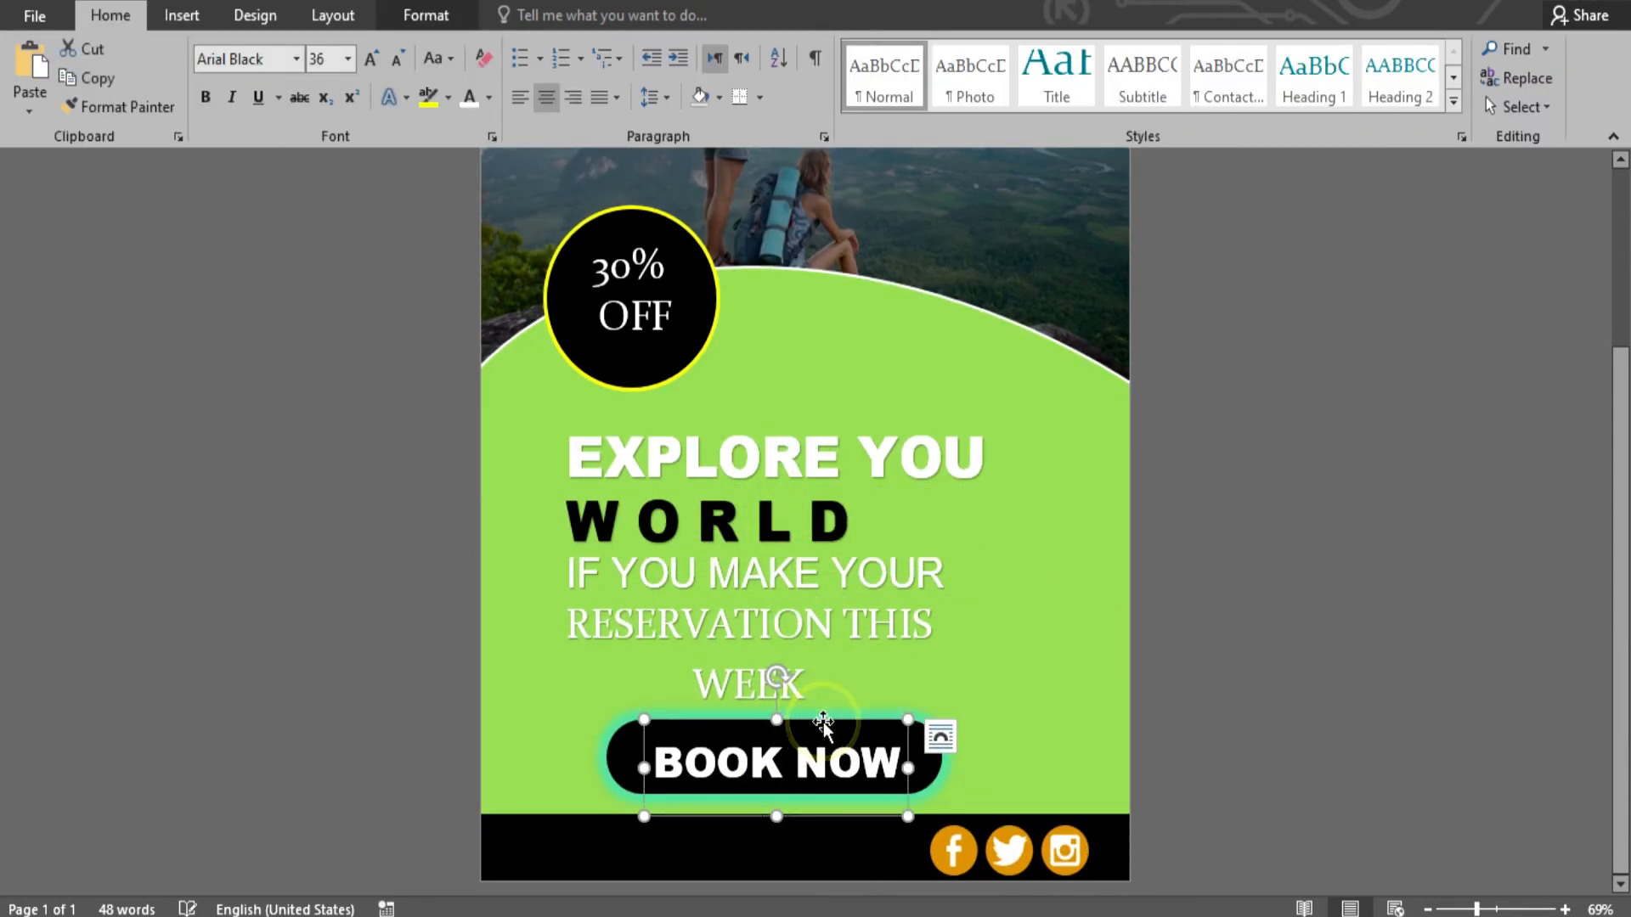
{"action": "left_click_drag", "start_coordinate": [822, 711], "coordinate": [766, 792], "text": "ctrl"}
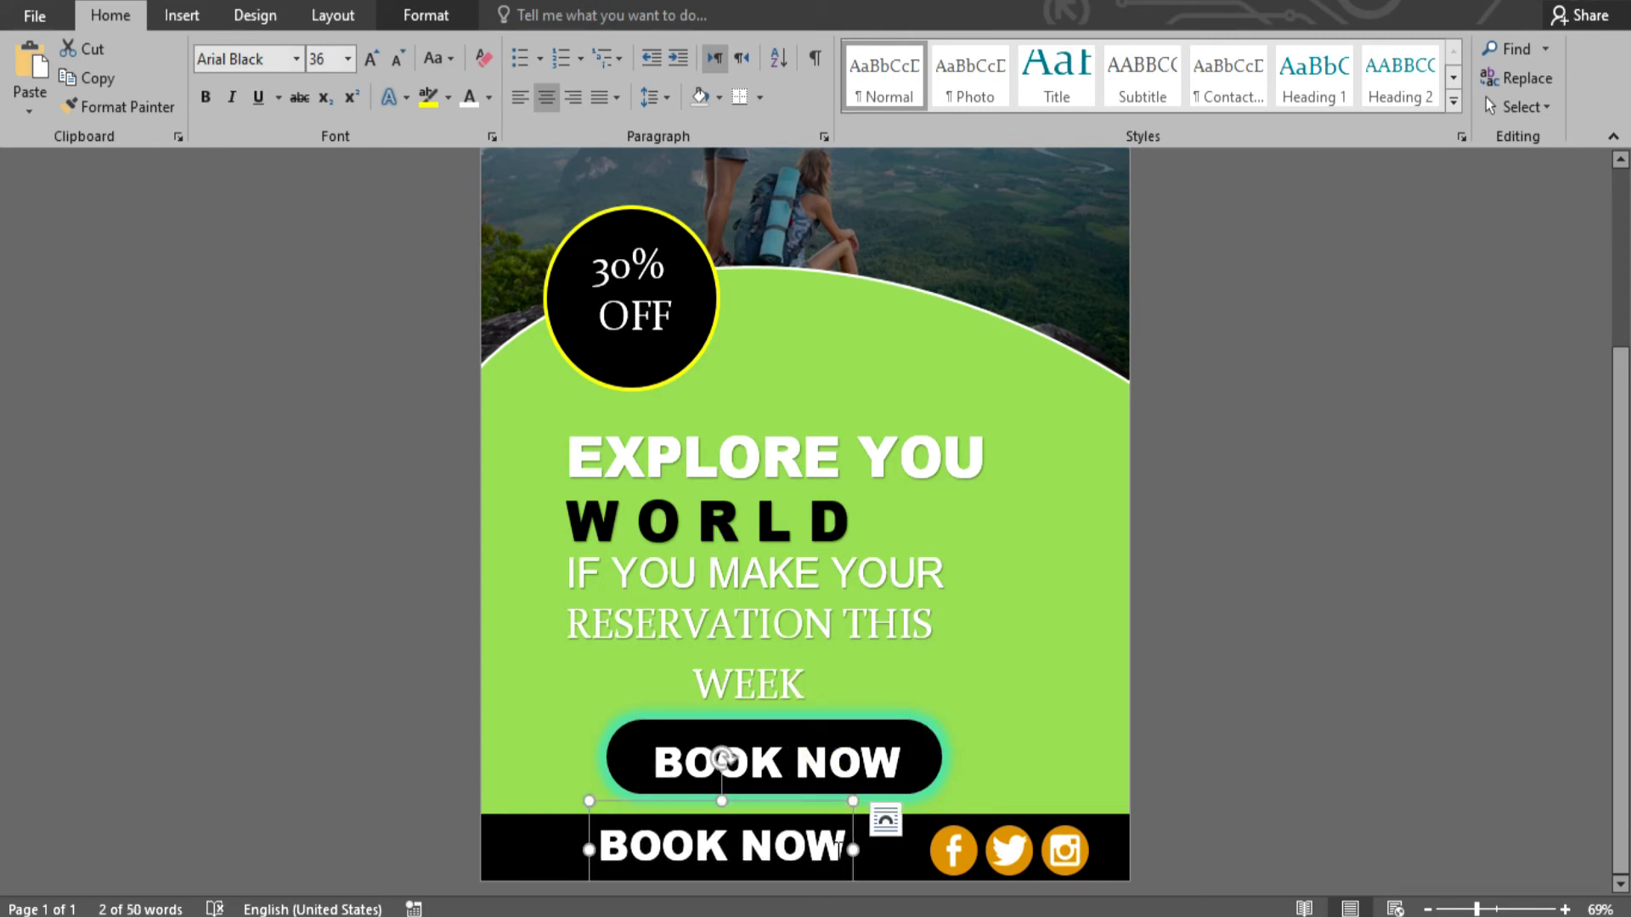
{"action": "left_click_drag", "start_coordinate": [837, 852], "coordinate": [504, 826]}
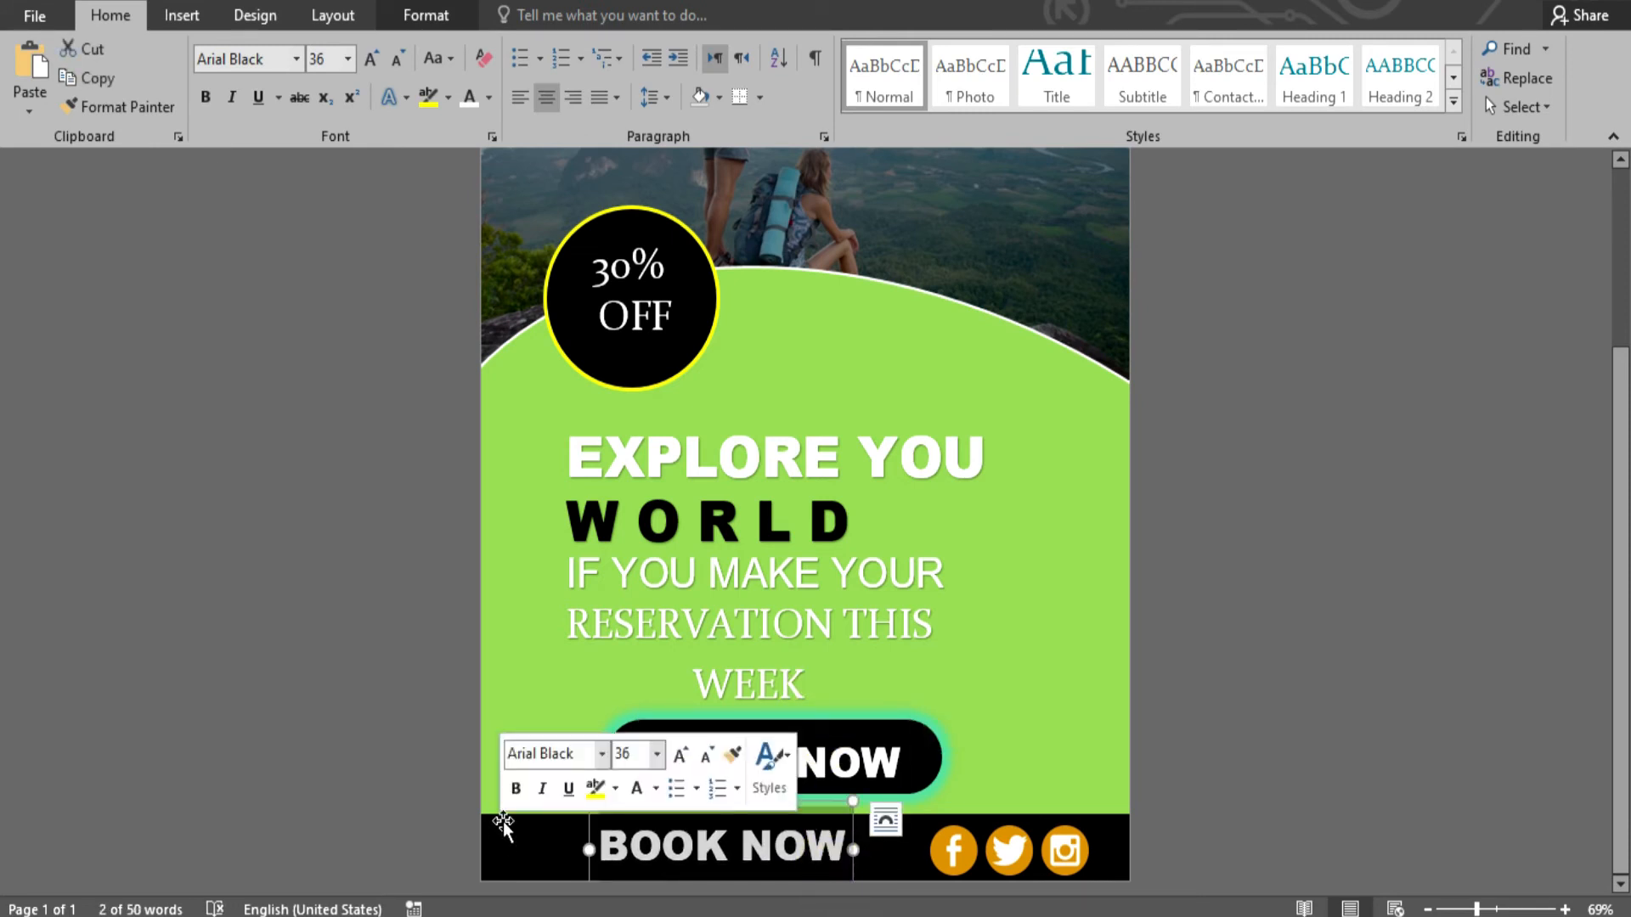
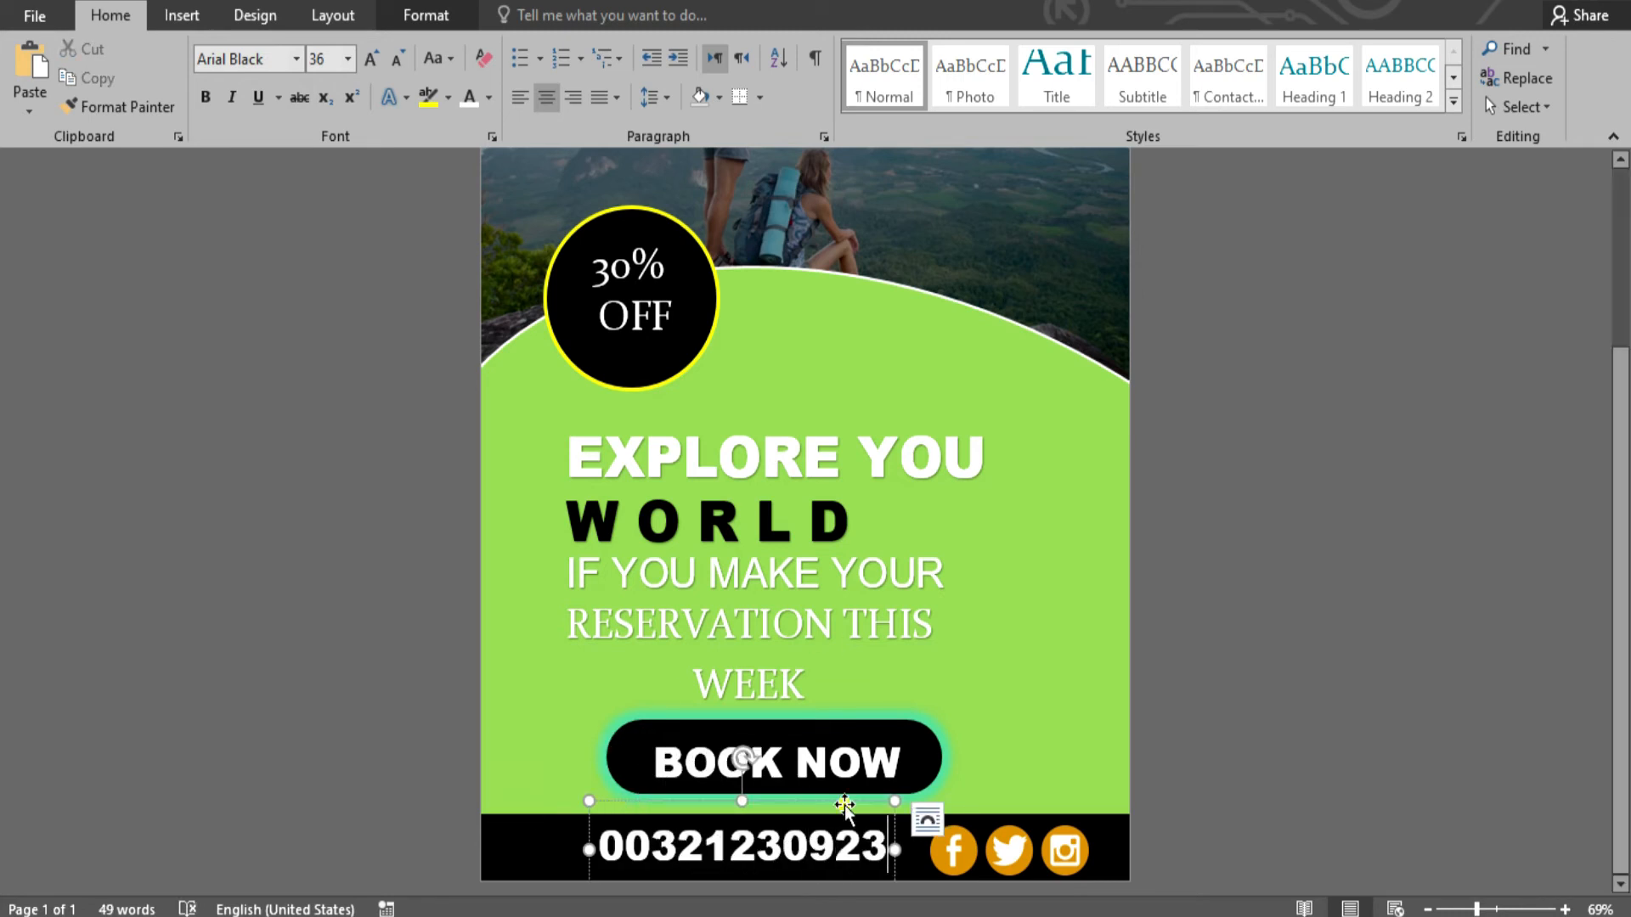
{"action": "left_click_drag", "start_coordinate": [845, 807], "coordinate": [763, 807]}
{"action": "key", "text": "ctrl+shift+comma"}
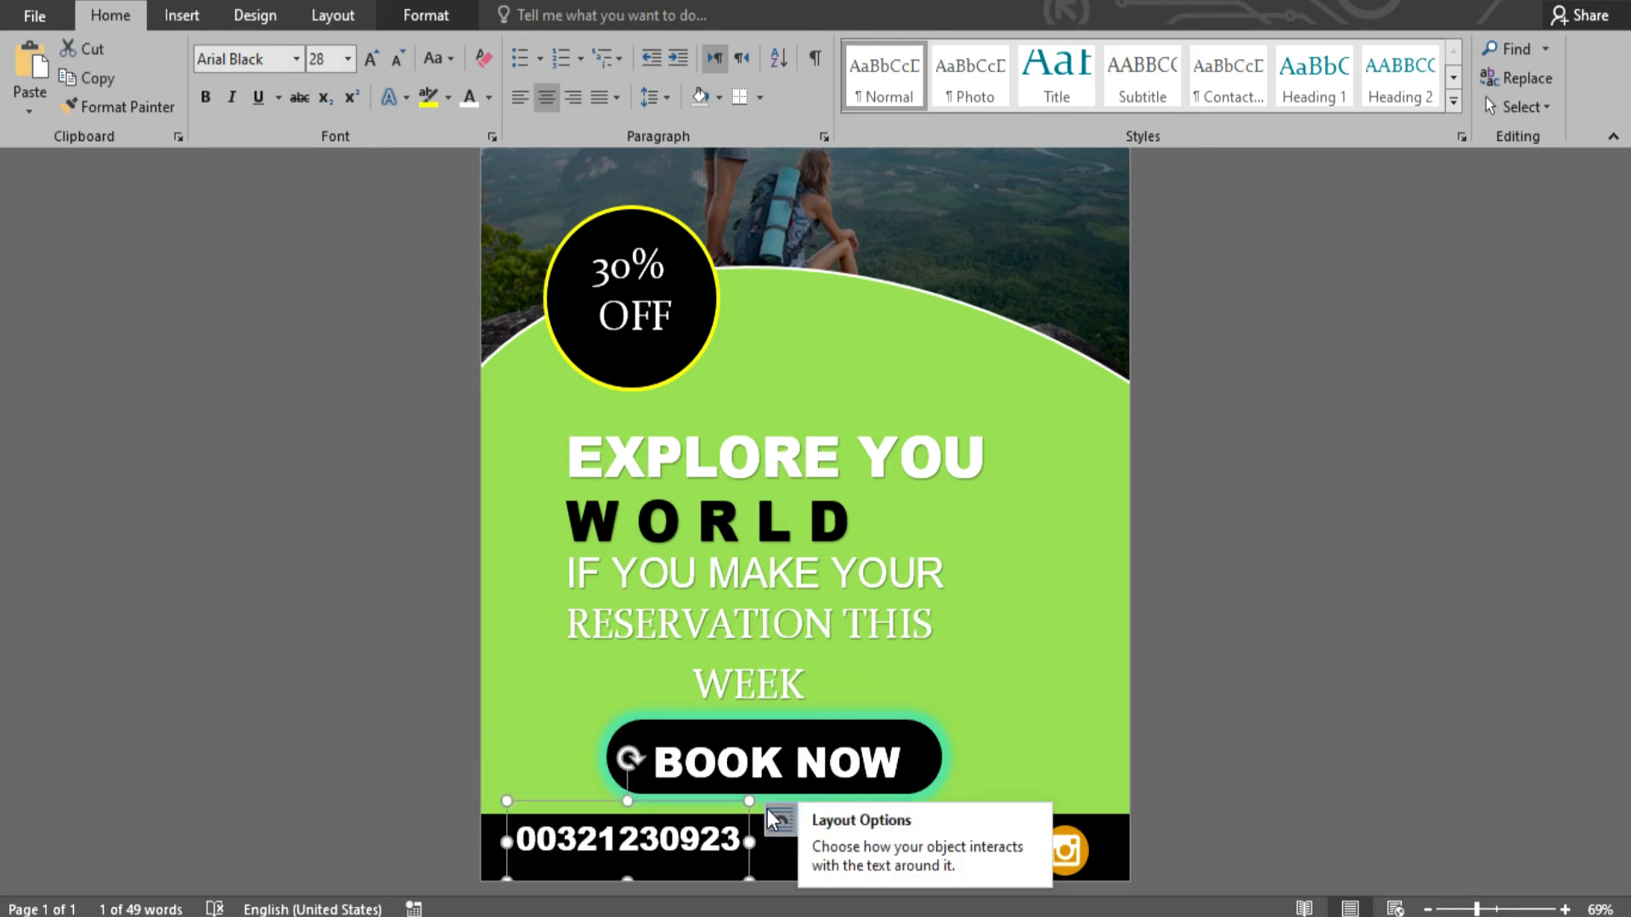
{"action": "left_click", "coordinate": [1227, 680]}
{"action": "left_click", "coordinate": [656, 828]}
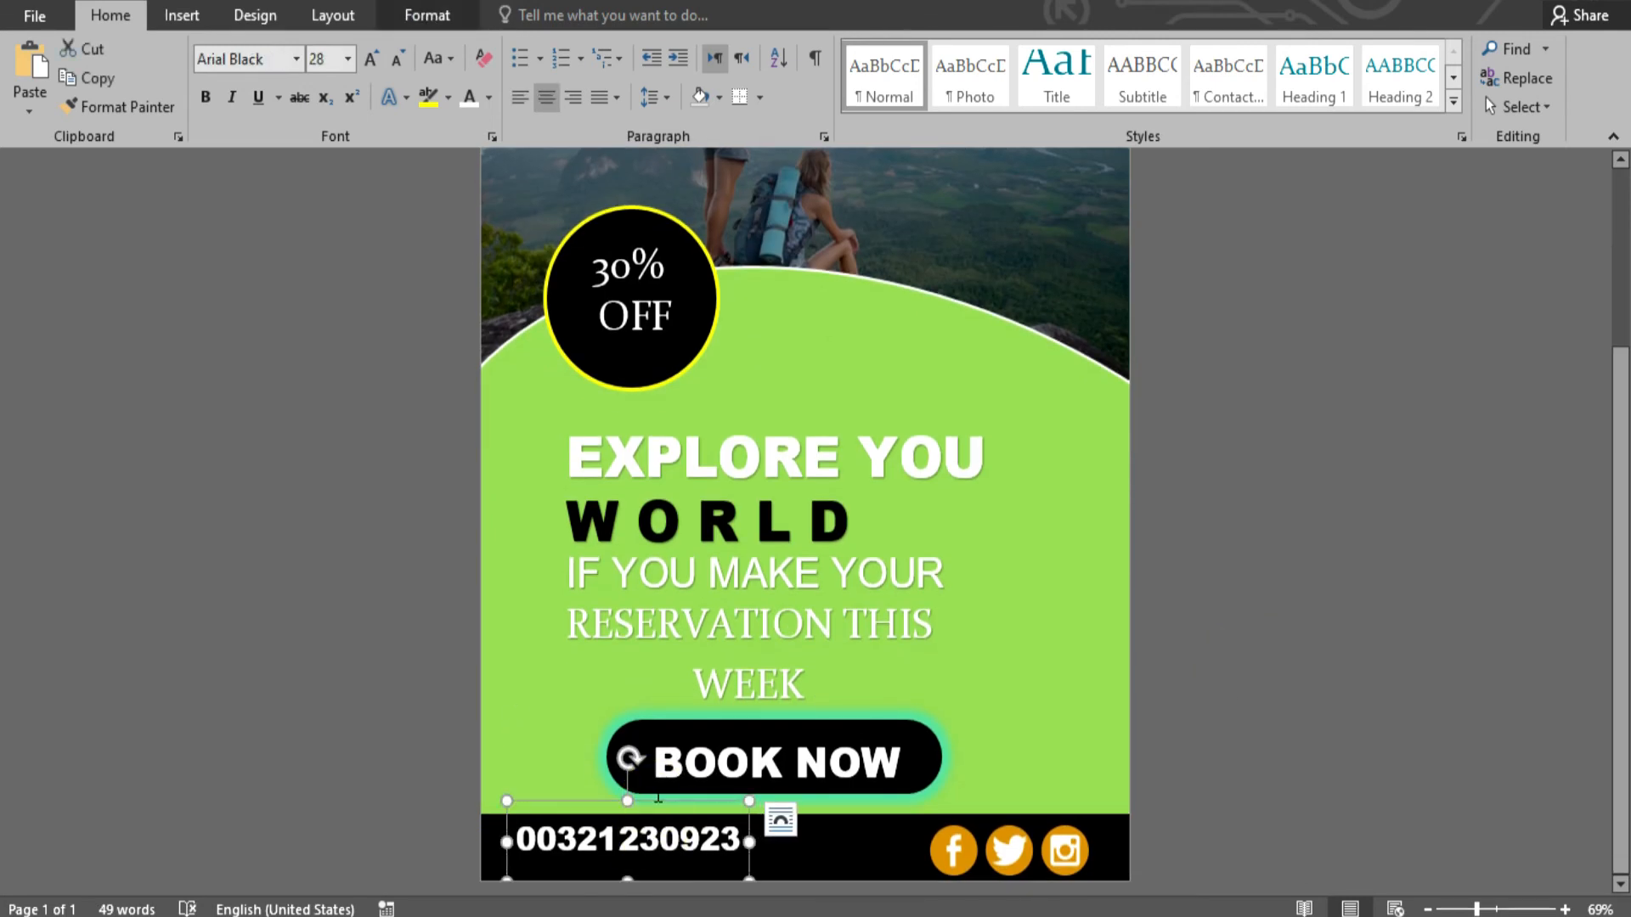
{"action": "key", "text": "ctrl+a"}
{"action": "key", "text": "ctrl+shift+comma"}
{"action": "key", "text": "ctrl+shift+comma"}
{"action": "left_click_drag", "start_coordinate": [659, 803], "coordinate": [660, 824]}
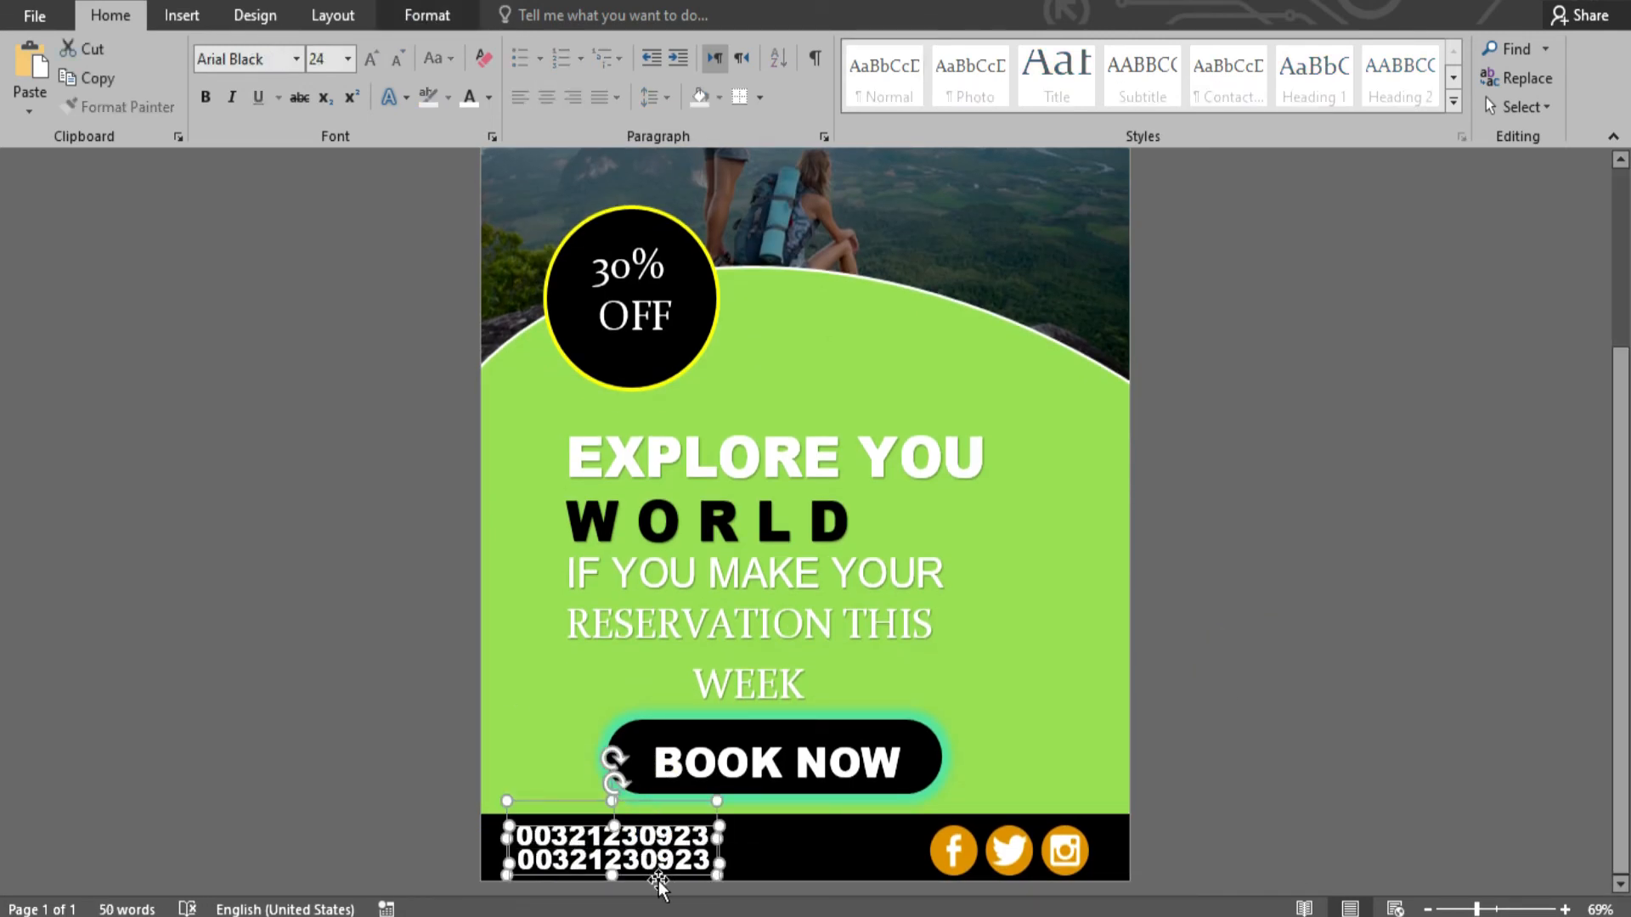
{"action": "left_click", "coordinate": [694, 860]}
{"action": "left_click_drag", "start_coordinate": [460, 868], "coordinate": [444, 873]}
{"action": "type", "text": "WWW.TRAVEL .CO"}
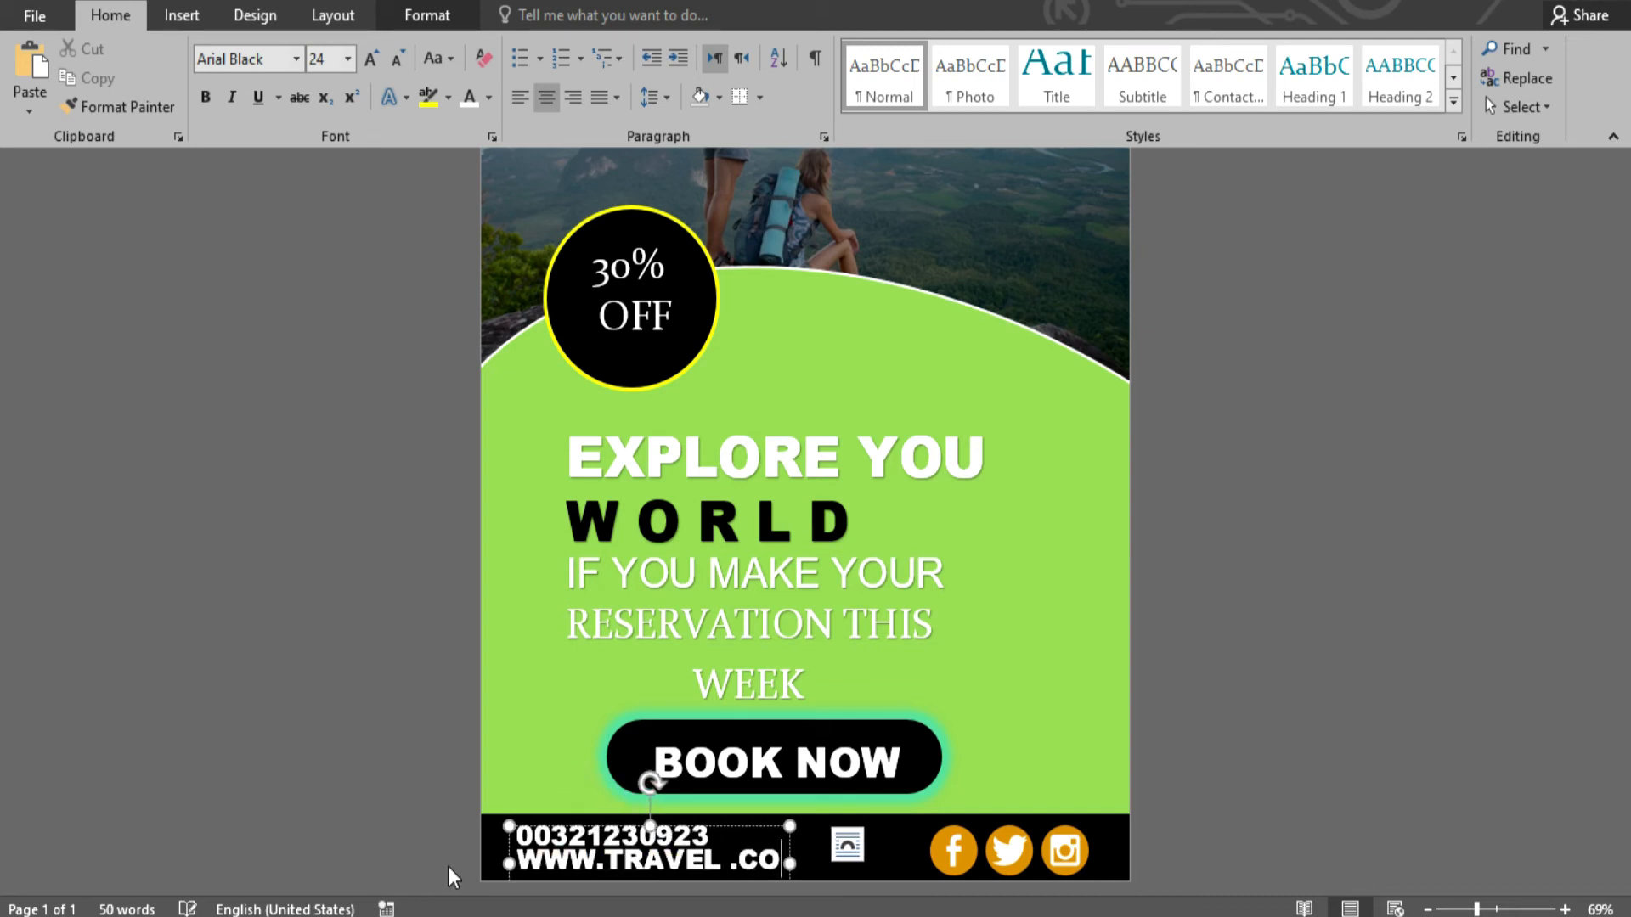
{"action": "type", "text": "M"}
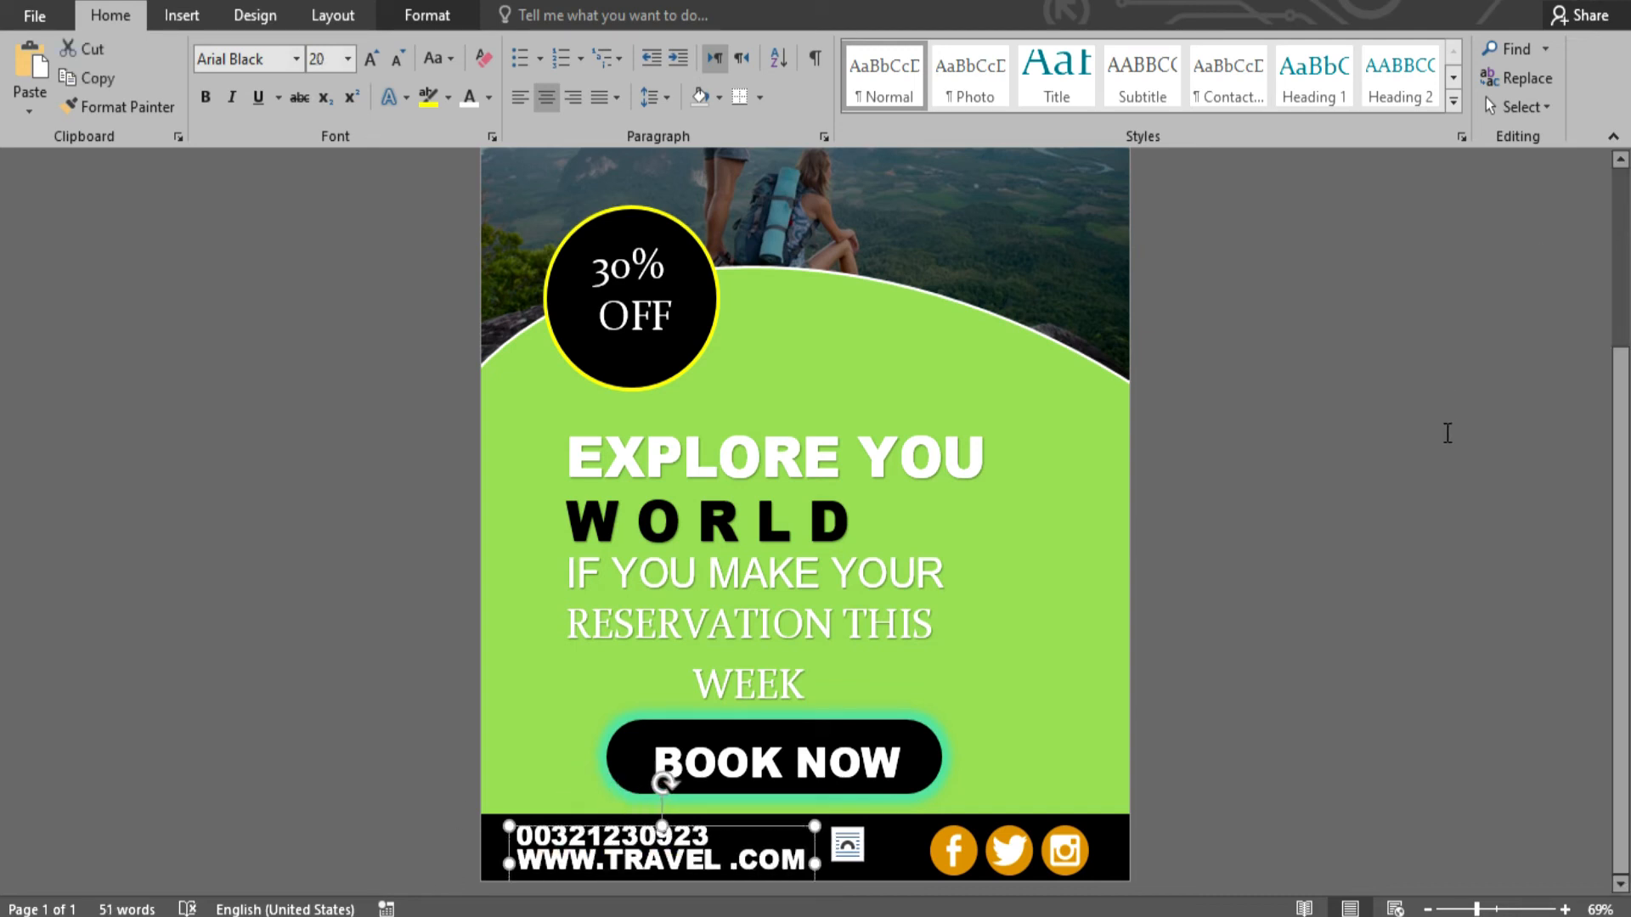
{"action": "left_click", "coordinate": [1442, 434]}
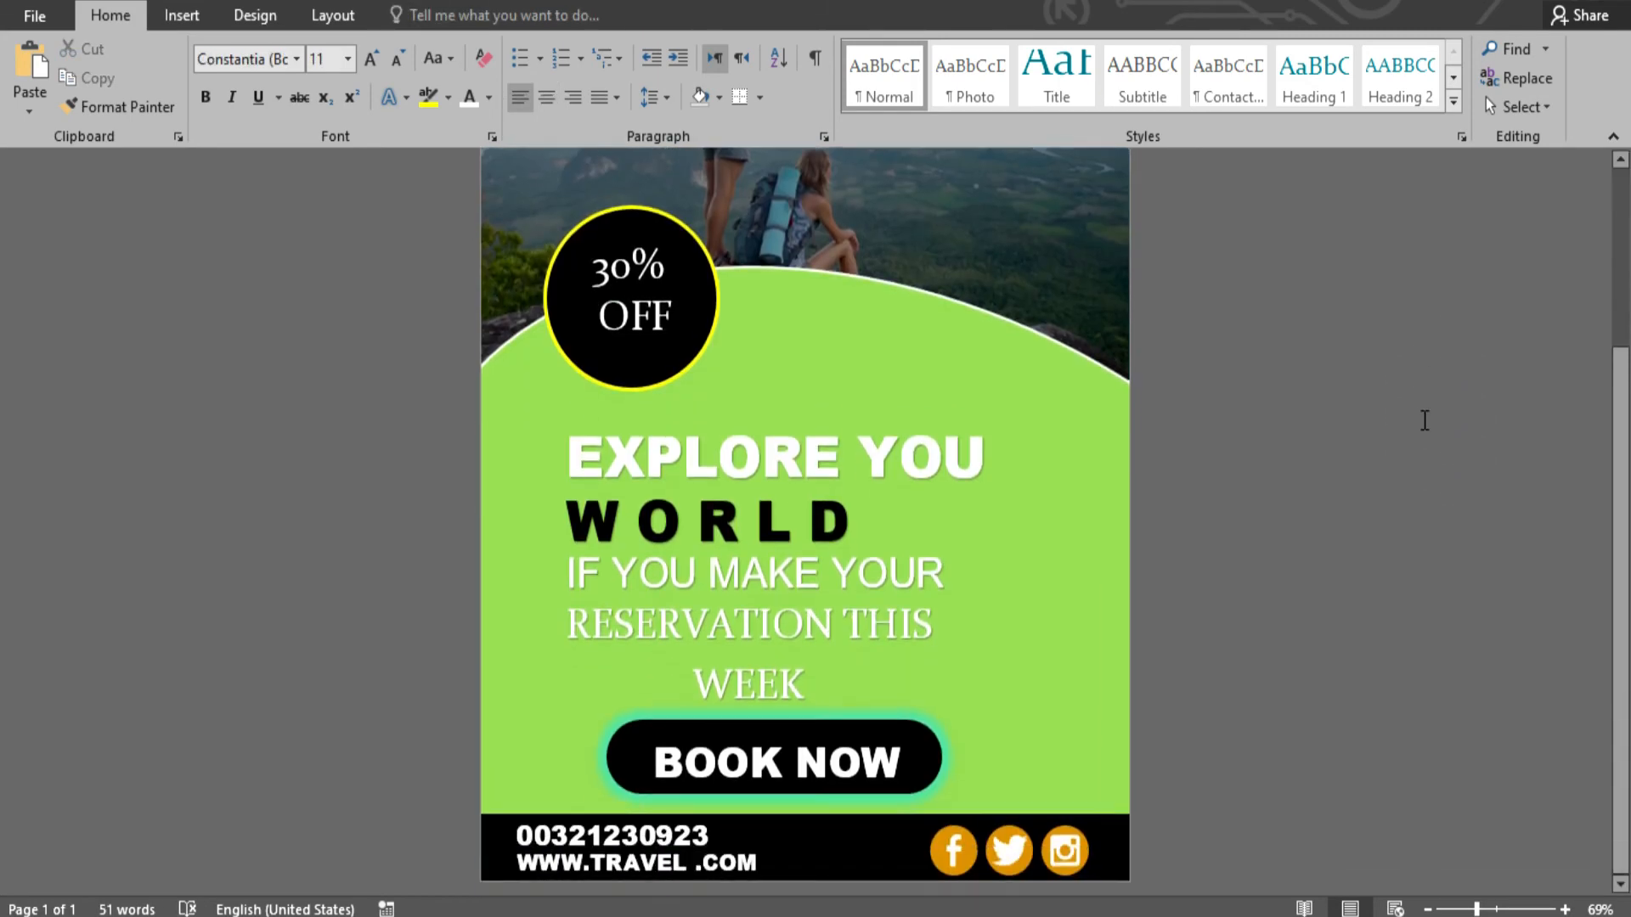
- Insert a WordArt box reading TRAVEL vertically at the green panel's right edge
{"action": "left_click", "coordinate": [181, 15]}
{"action": "left_click", "coordinate": [1208, 78]}
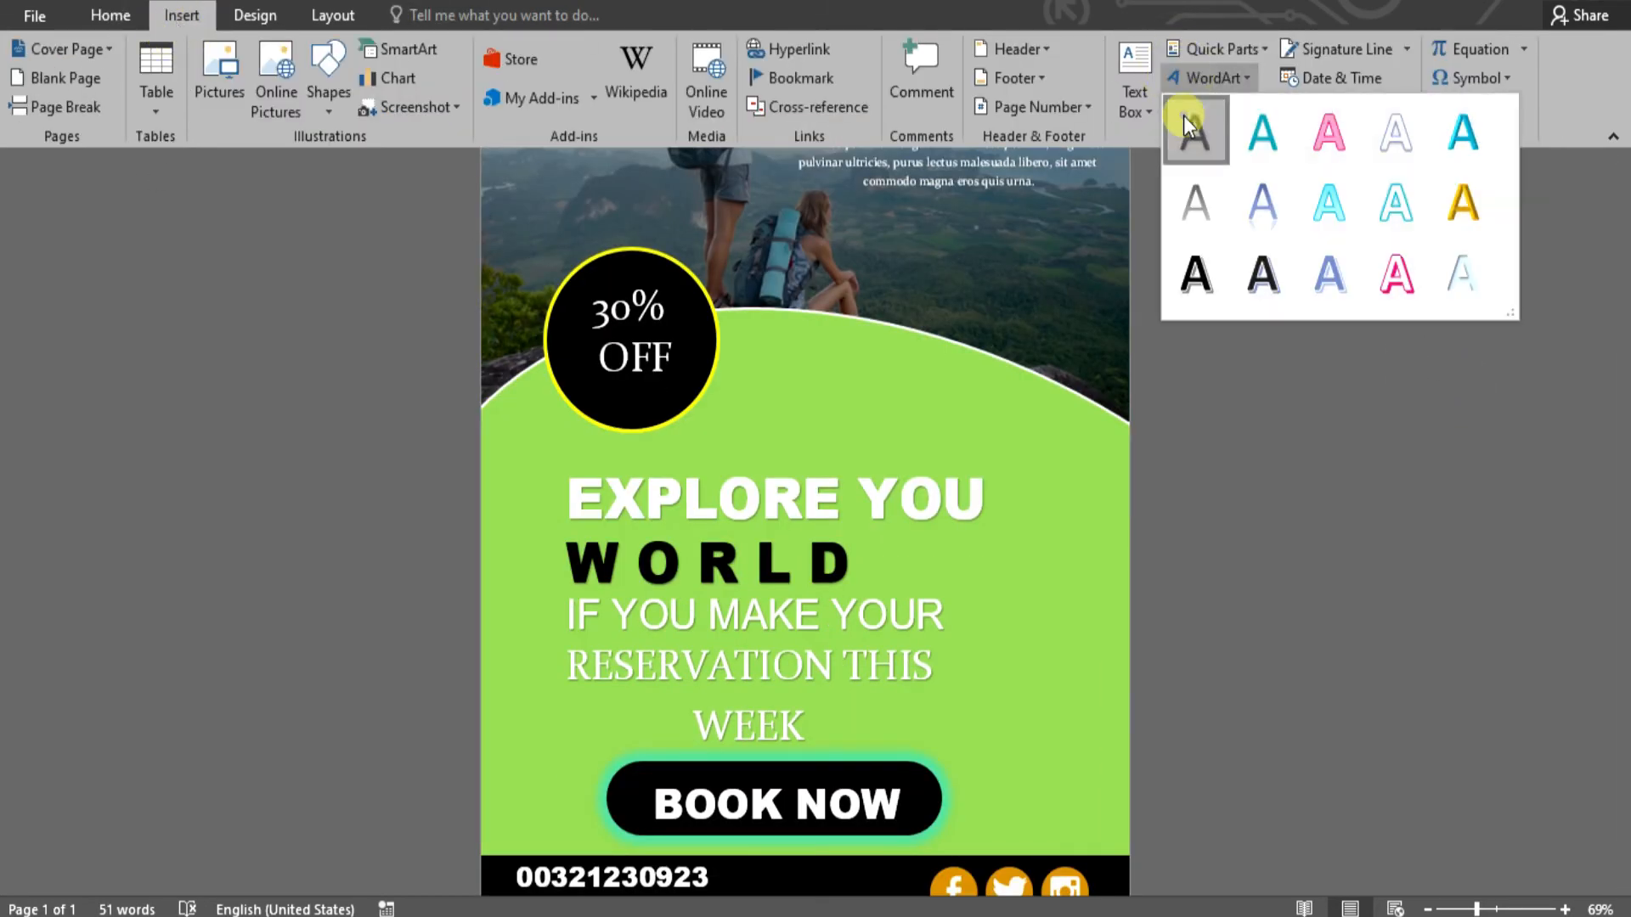
{"action": "left_click", "coordinate": [1189, 126]}
{"action": "left_click_drag", "start_coordinate": [738, 153], "coordinate": [1014, 536]}
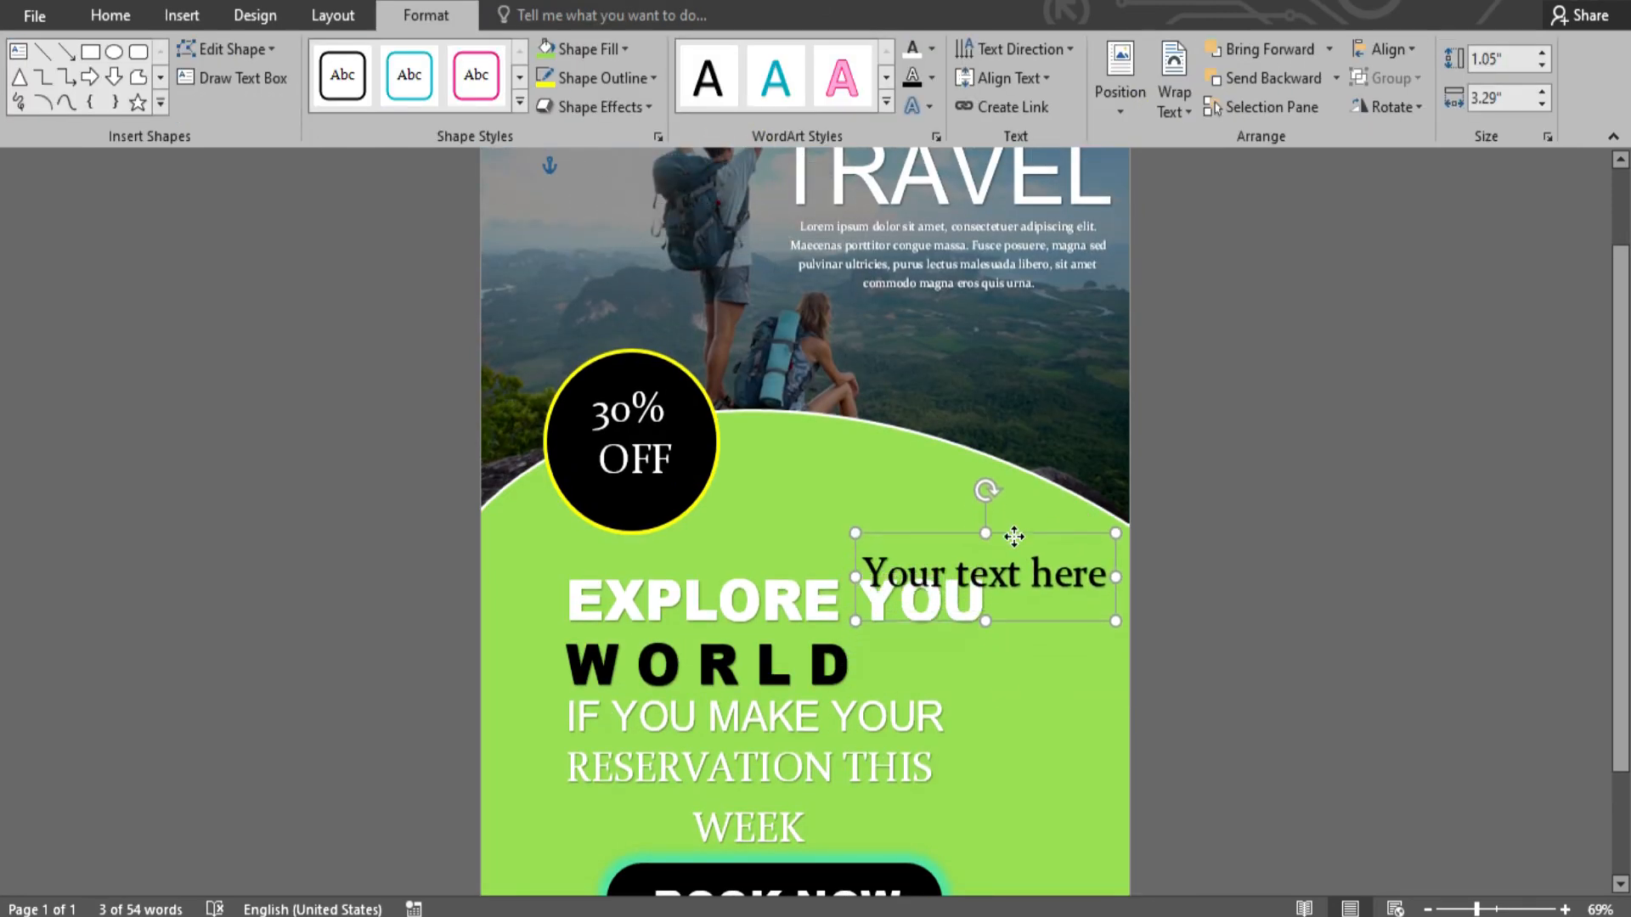
{"action": "triple_click", "coordinate": [1110, 593]}
{"action": "key", "text": "Delete"}
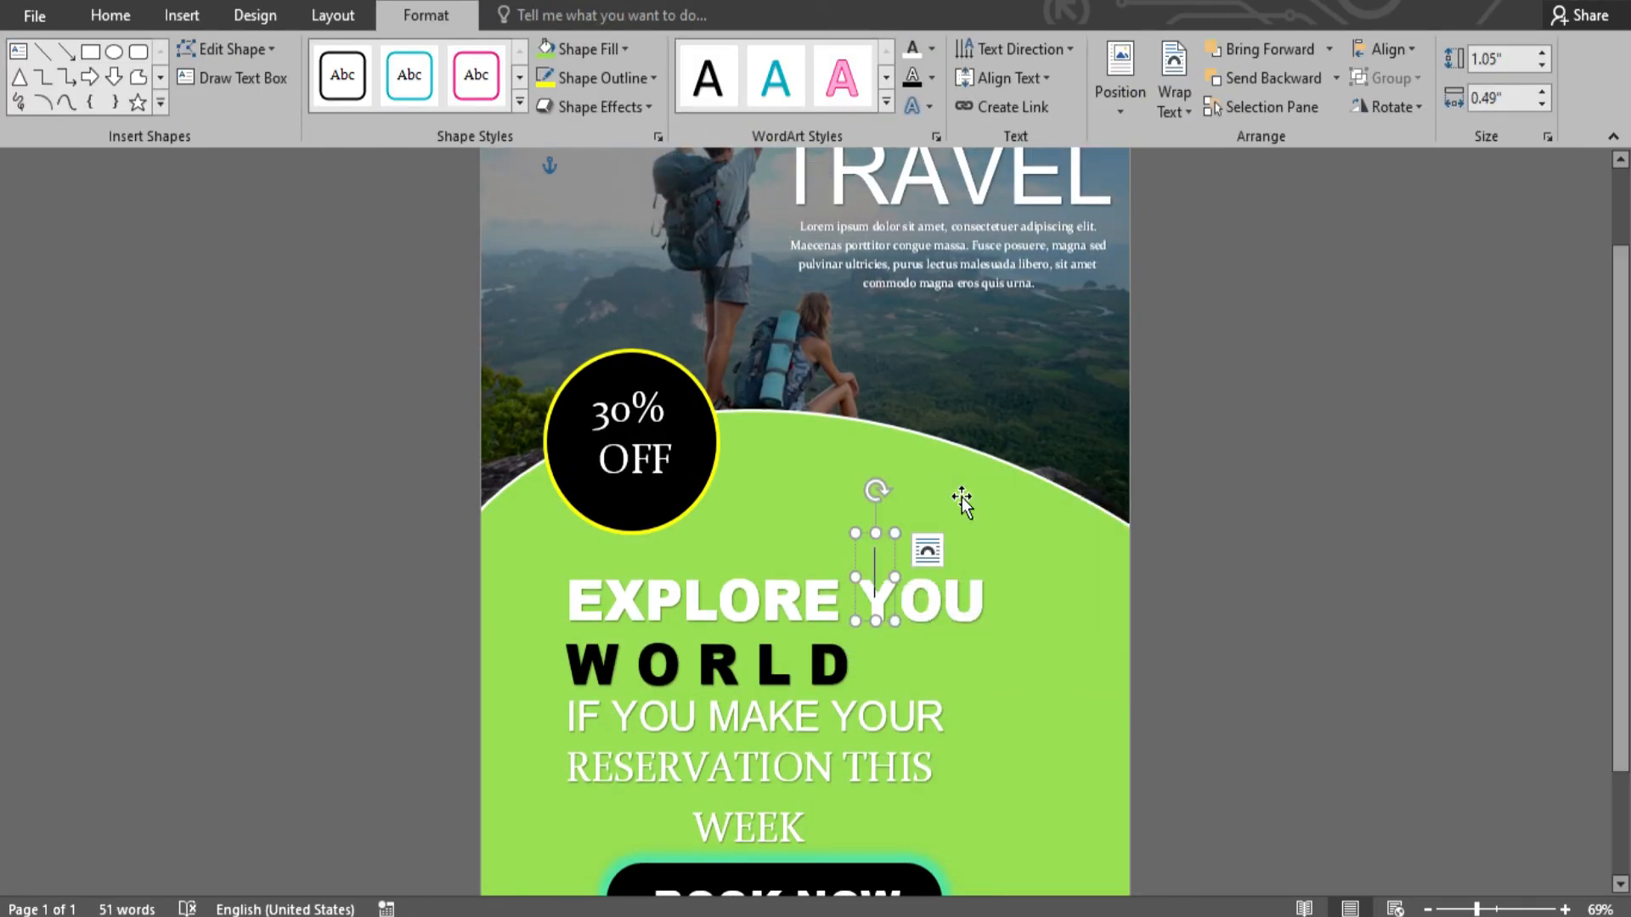
{"action": "type", "text": "T"}
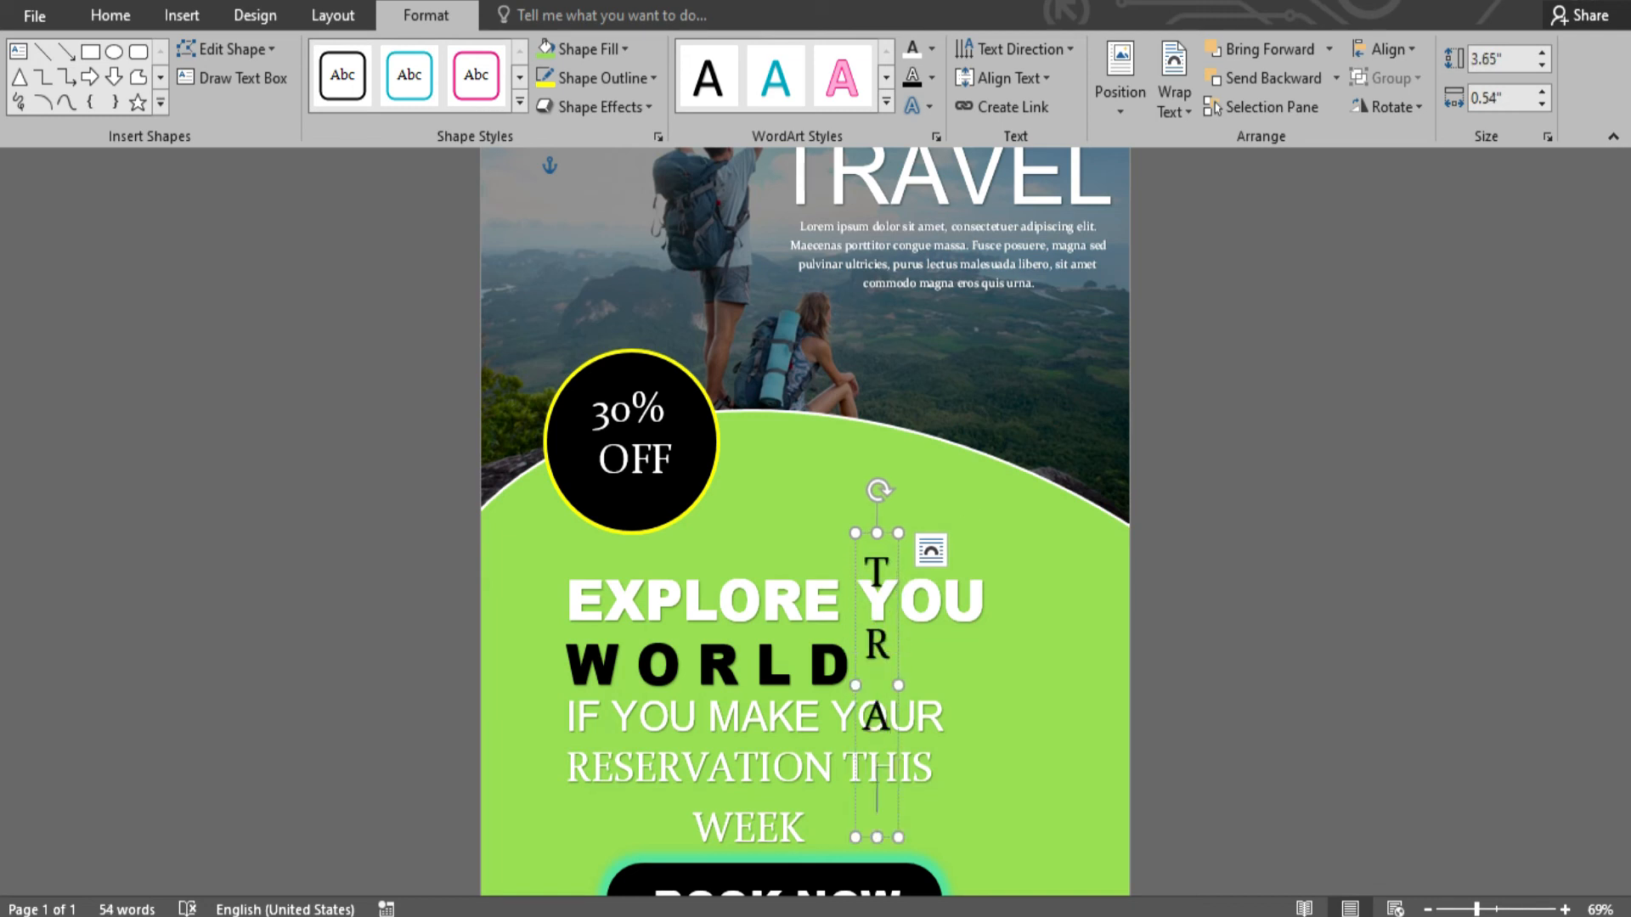
{"action": "type", "text": "RAVEL"}
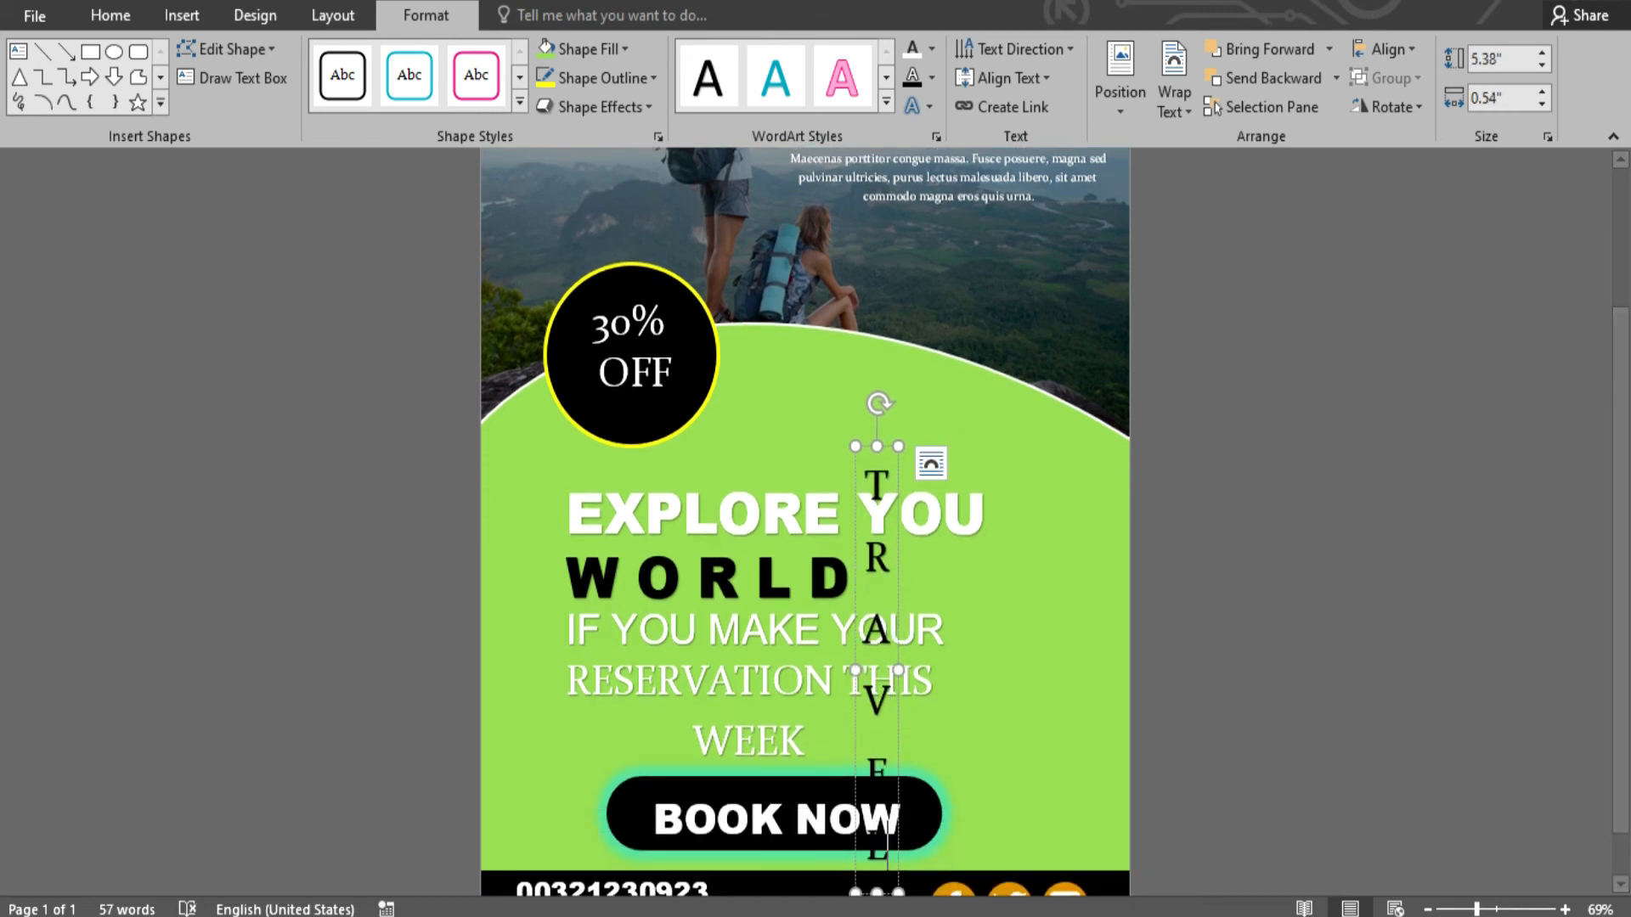
{"action": "left_click_drag", "start_coordinate": [886, 446], "coordinate": [1047, 424]}
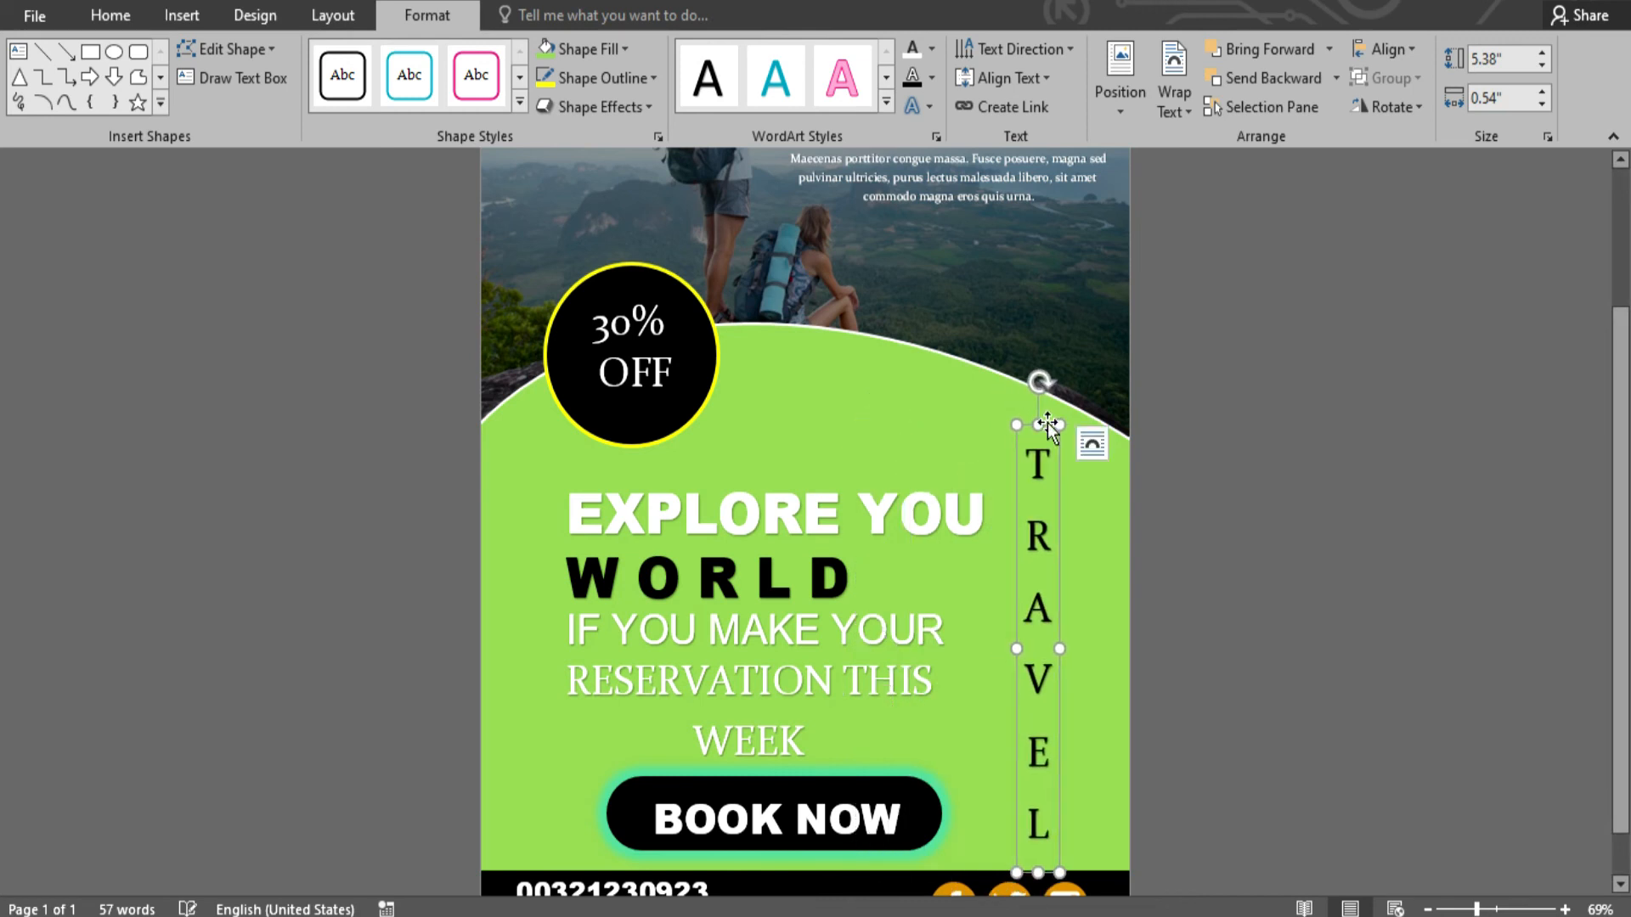
- Make the TRAVEL letters white and set them in Arial Black
{"action": "left_click", "coordinate": [620, 48]}
{"action": "left_click", "coordinate": [914, 48]}
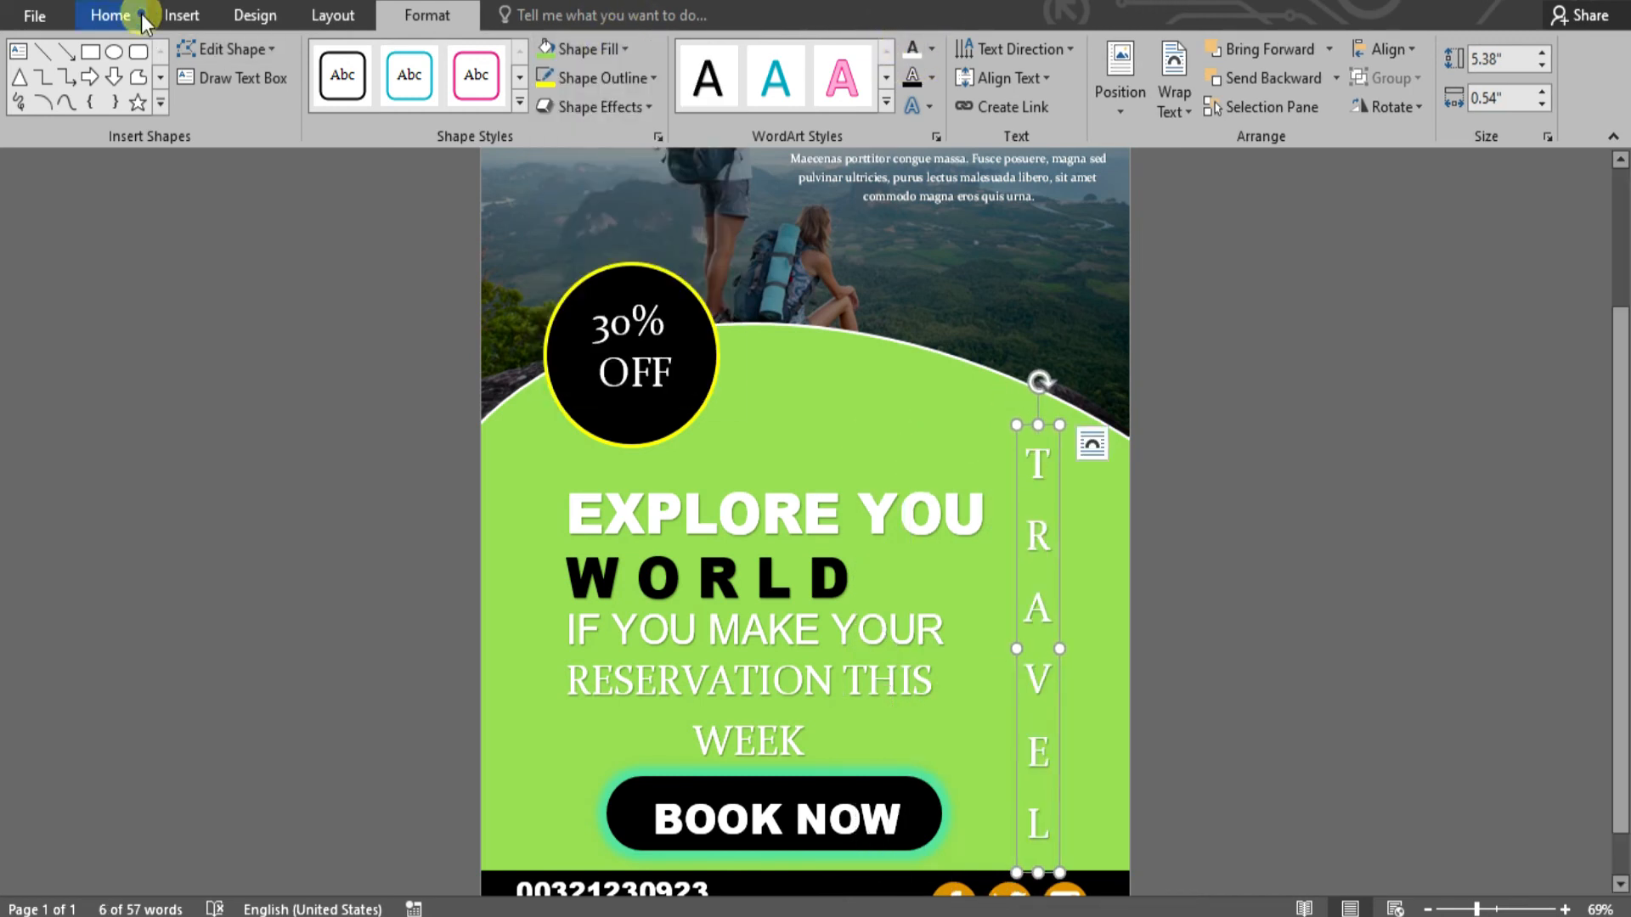
{"action": "left_click", "coordinate": [119, 13]}
{"action": "left_click", "coordinate": [298, 61]}
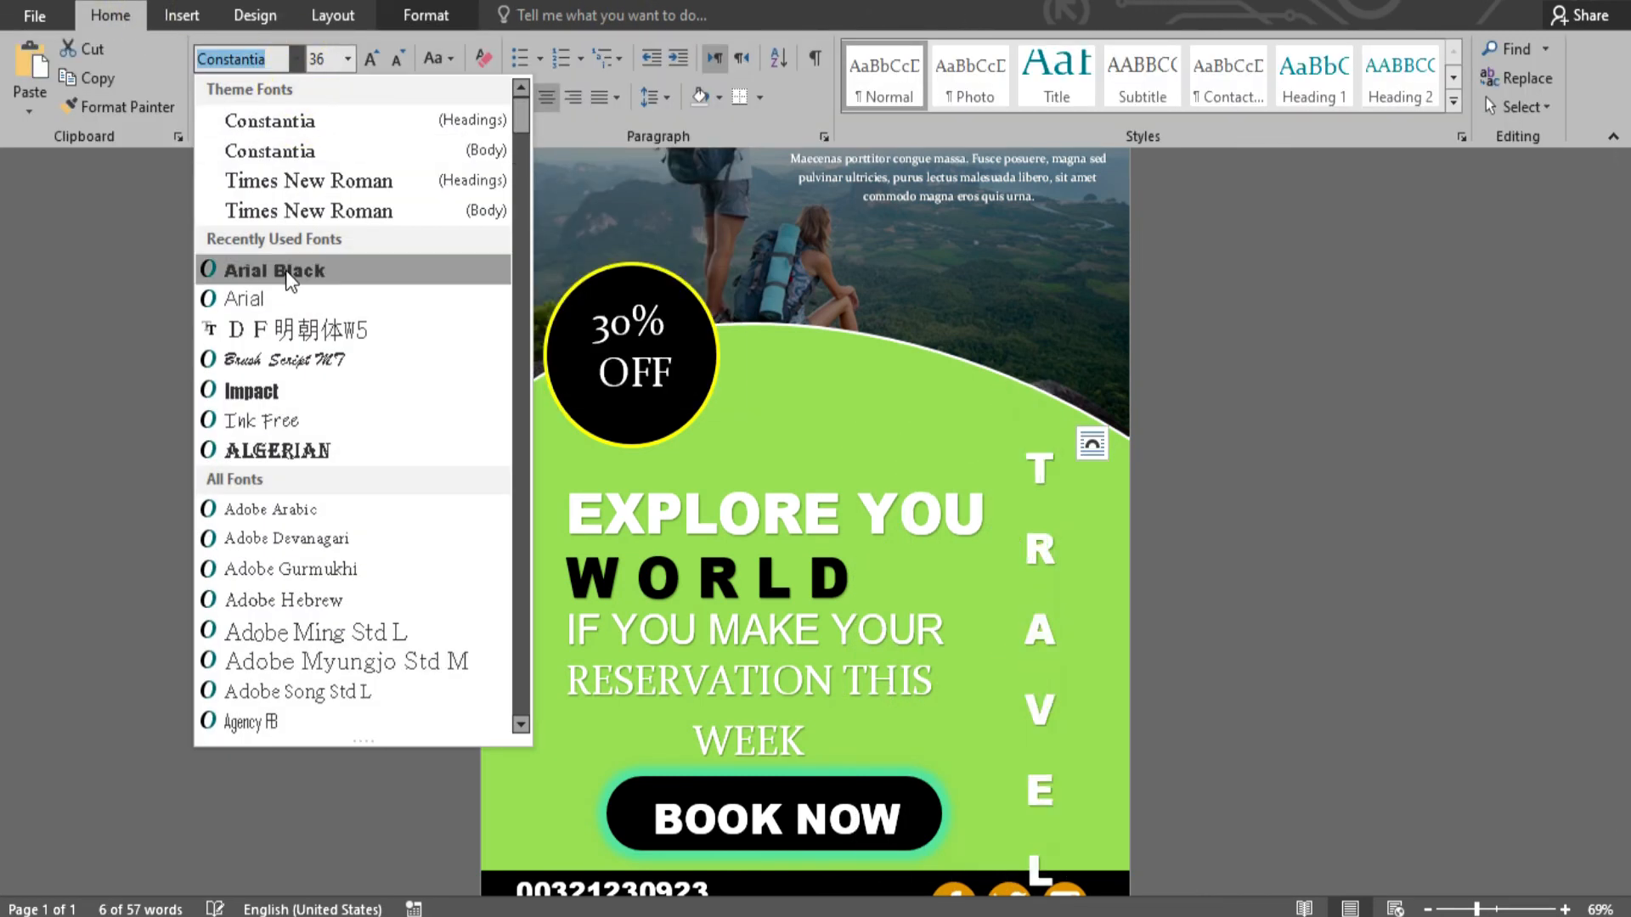
{"action": "left_click", "coordinate": [288, 272]}
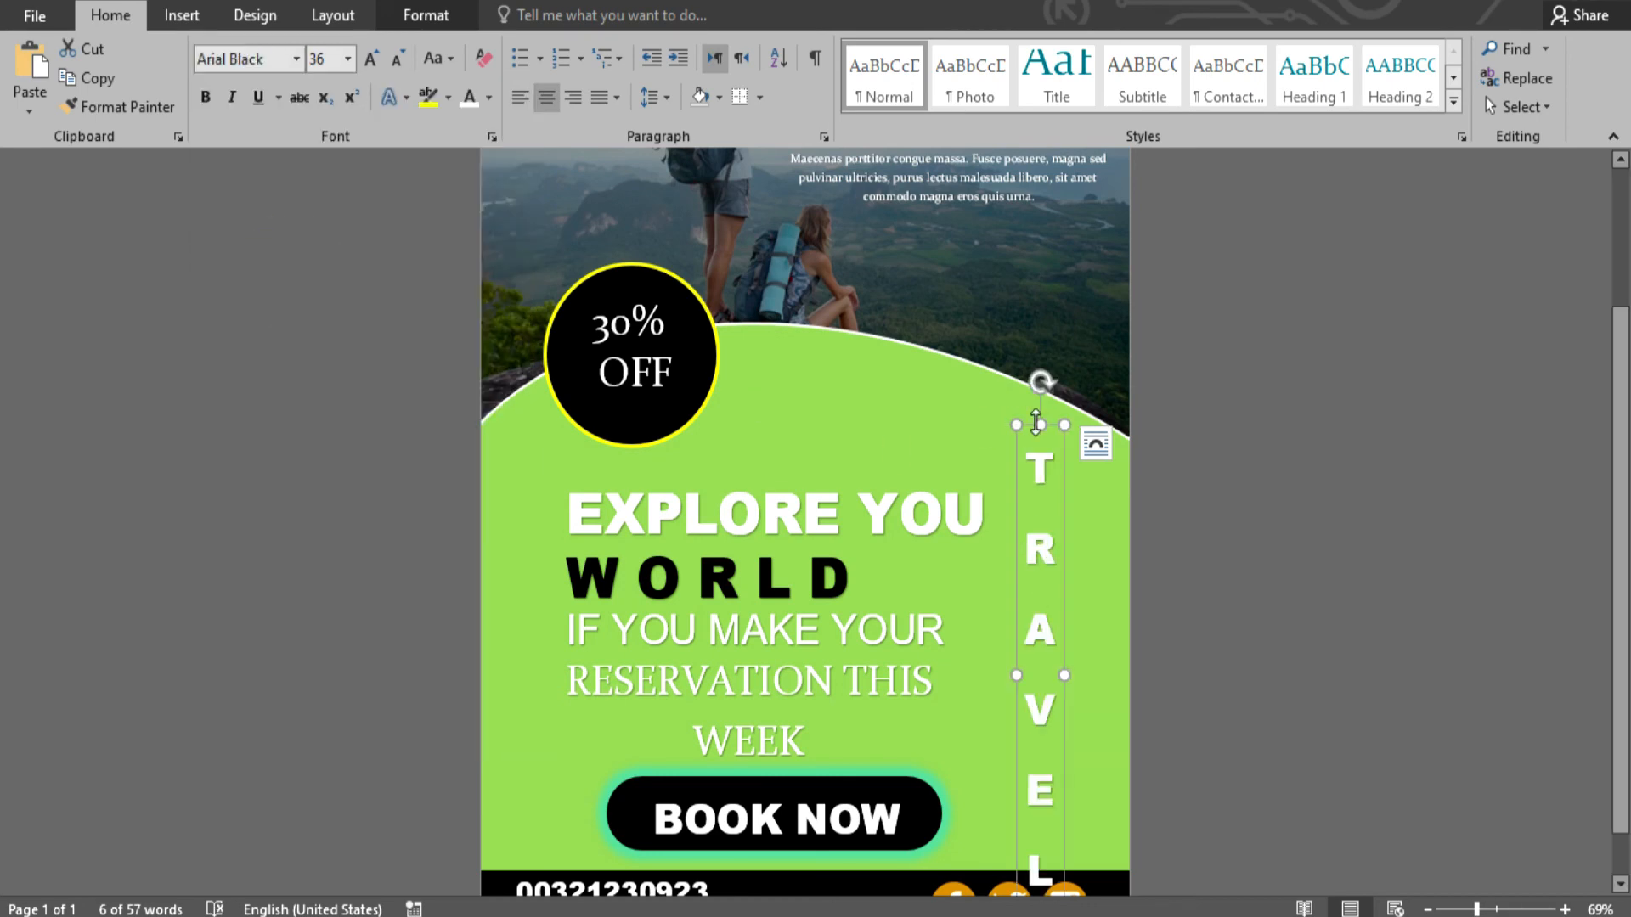
{"action": "left_click", "coordinate": [1183, 637]}
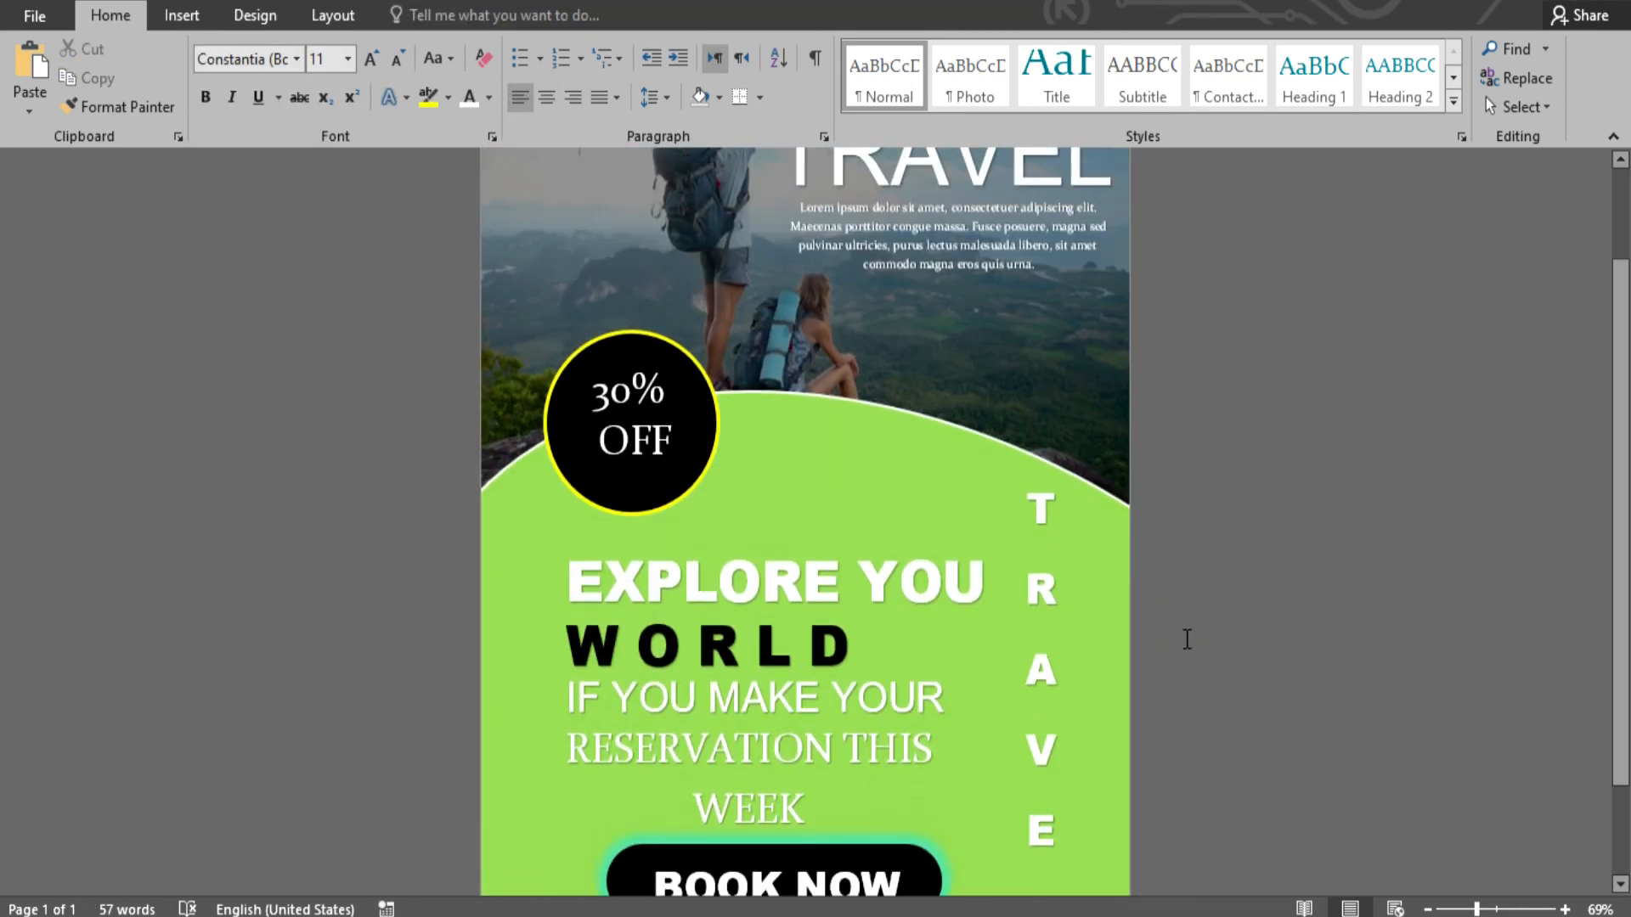
{"action": "scroll", "coordinate": [1183, 554], "scroll_direction": "down", "scroll_amount": 3}
{"action": "left_click", "coordinate": [1499, 909]}
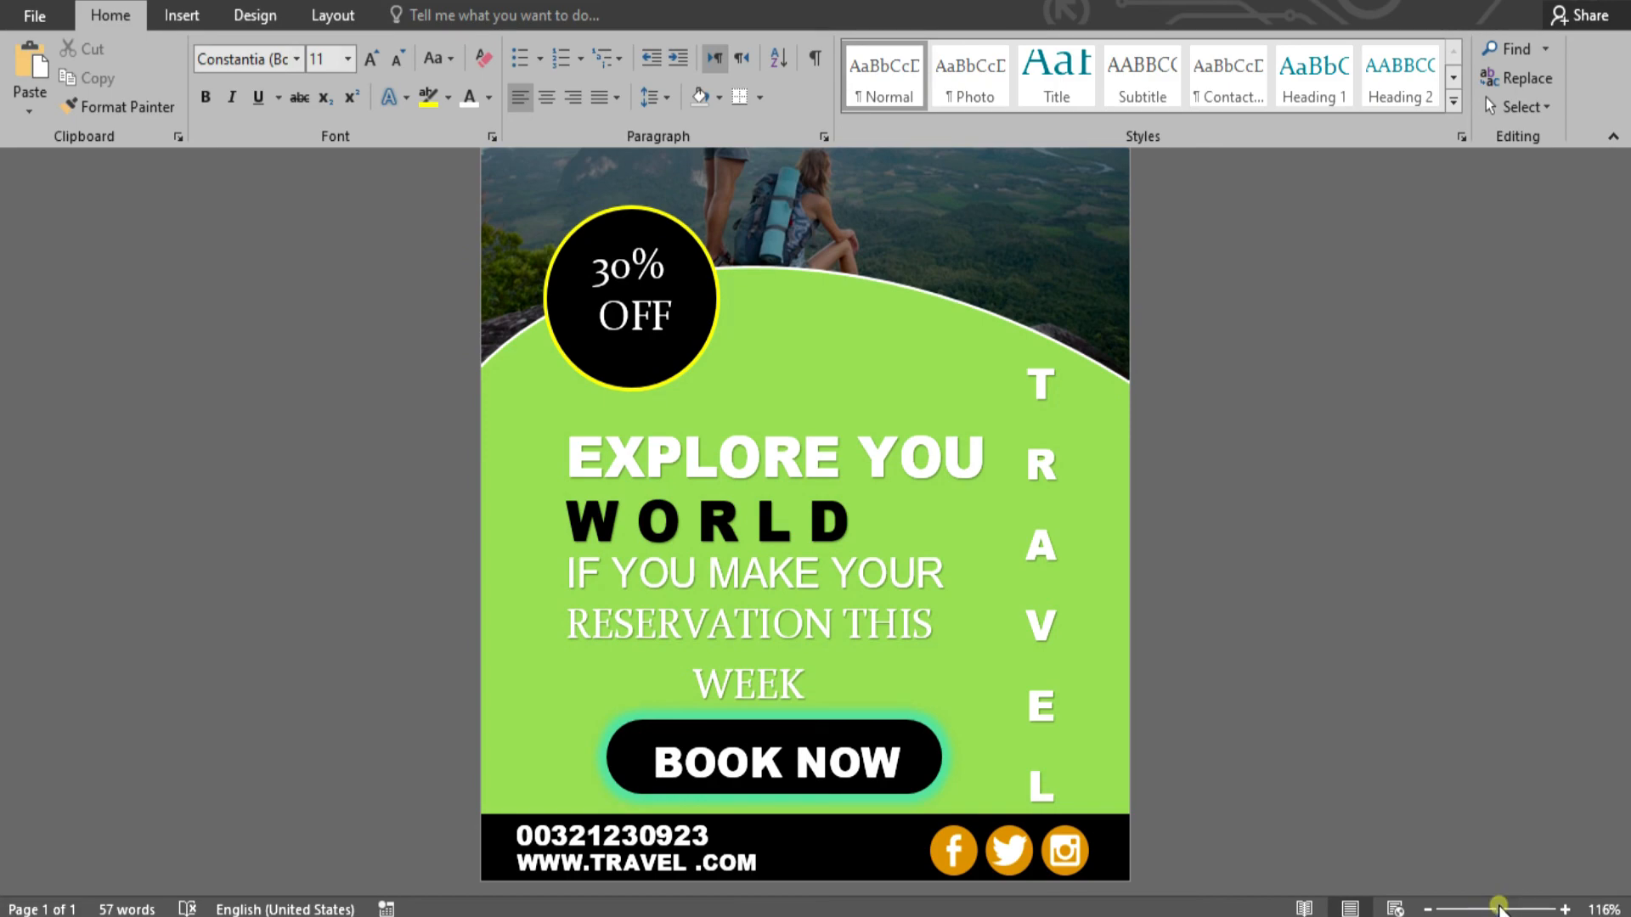
{"action": "scroll", "coordinate": [1200, 577], "scroll_direction": "up", "scroll_amount": 3}
{"action": "scroll", "coordinate": [1201, 577], "scroll_direction": "up", "scroll_amount": 6}
{"action": "scroll", "coordinate": [1199, 580], "scroll_direction": "down", "scroll_amount": 9}
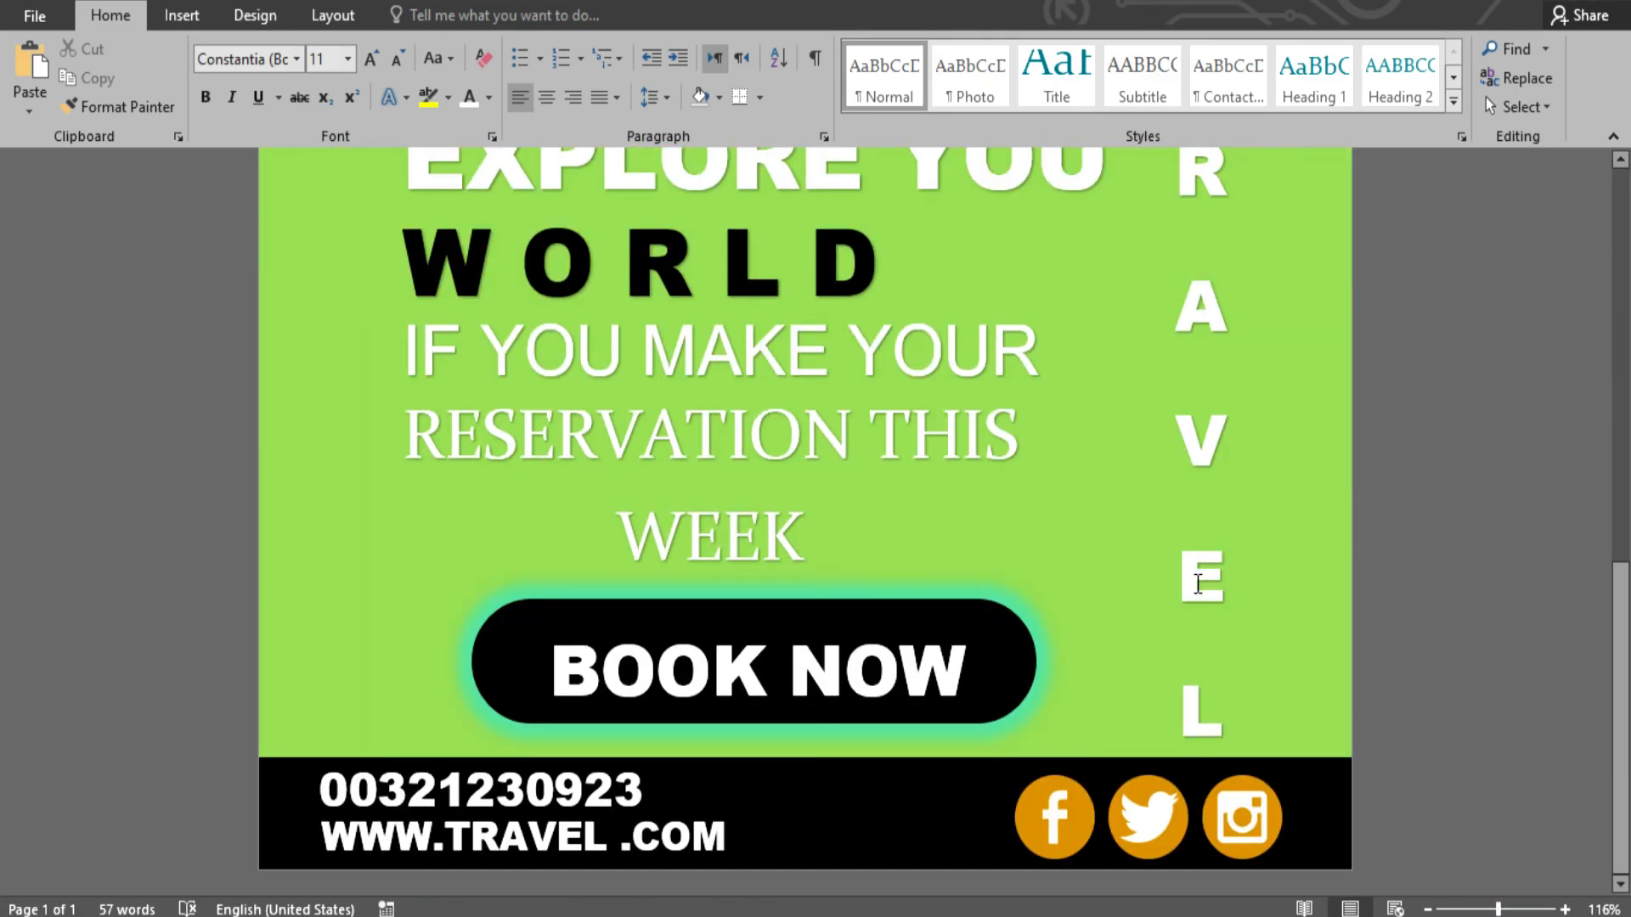
{"action": "scroll", "coordinate": [1197, 584], "scroll_direction": "up", "scroll_amount": 9}
{"action": "scroll", "coordinate": [1197, 585], "scroll_direction": "down", "scroll_amount": 9}
{"action": "scroll", "coordinate": [1190, 565], "scroll_direction": "up", "scroll_amount": 9}
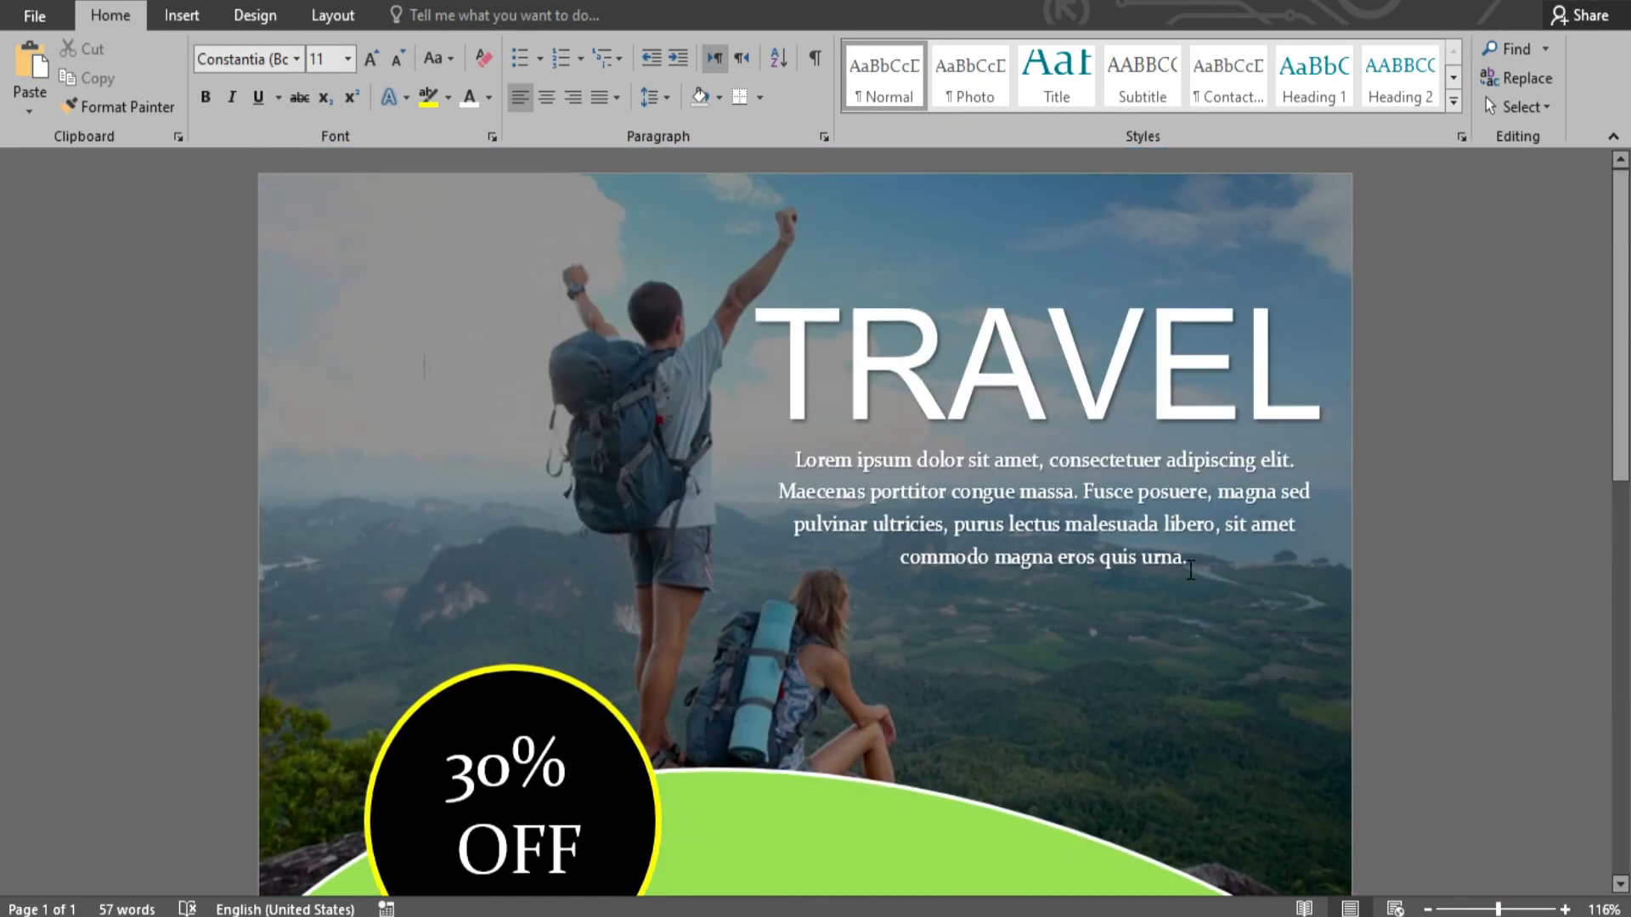
{"action": "scroll", "coordinate": [1187, 561], "scroll_direction": "down", "scroll_amount": 2}
{"action": "scroll", "coordinate": [1132, 564], "scroll_direction": "up", "scroll_amount": 2}
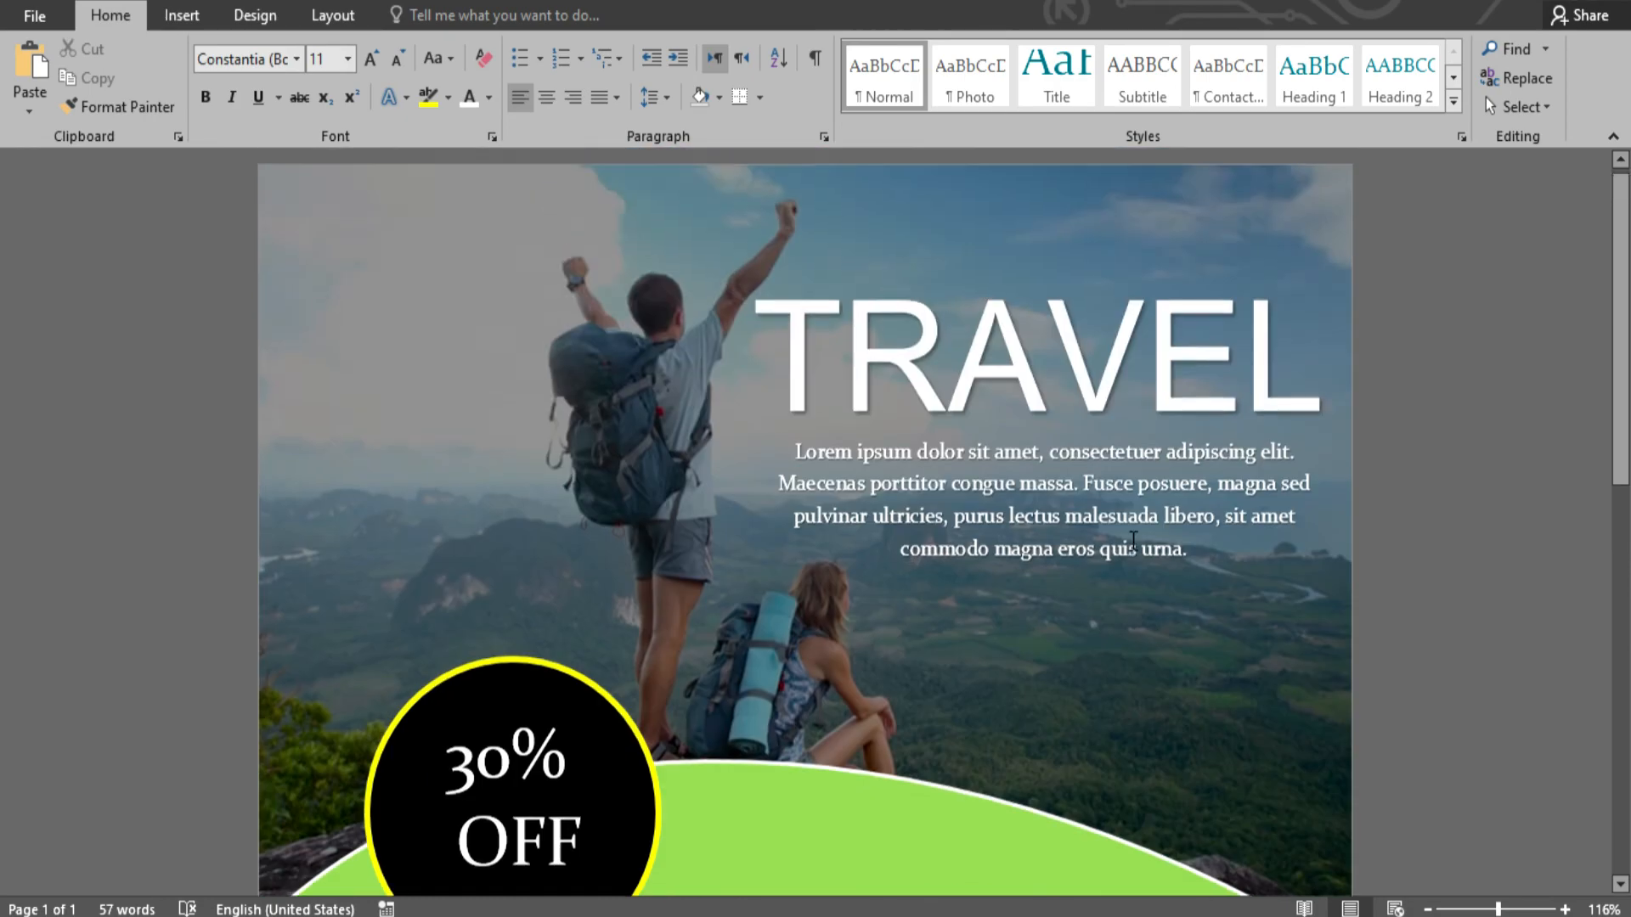
{"action": "scroll", "coordinate": [1129, 560], "scroll_direction": "down", "scroll_amount": 9}
{"action": "scroll", "coordinate": [1124, 564], "scroll_direction": "up", "scroll_amount": 4}
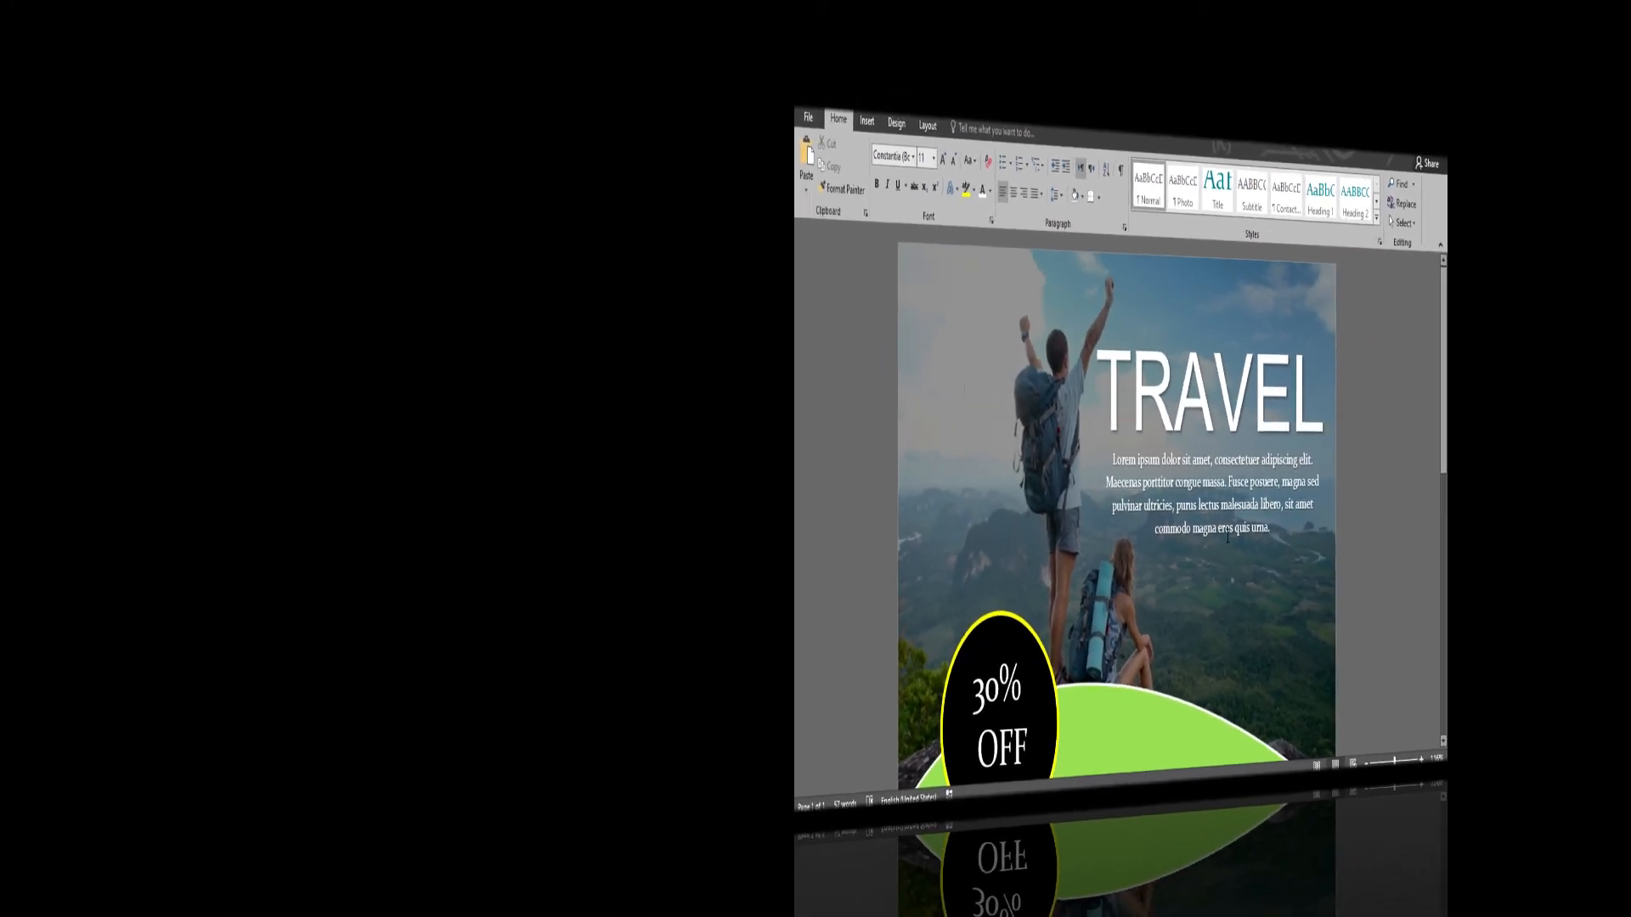